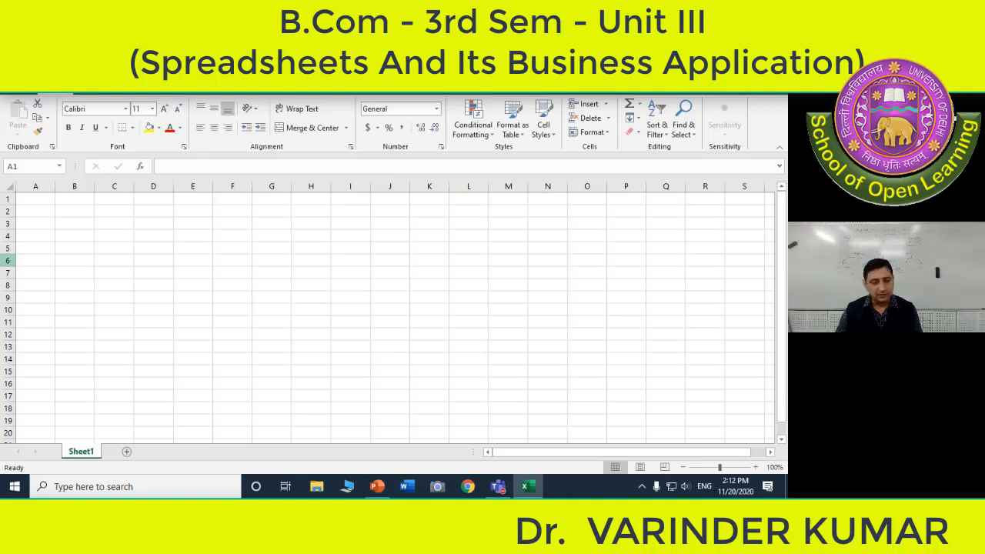
# Enter the heading 's.no' in cell A1.
pyautogui.click(36, 198)
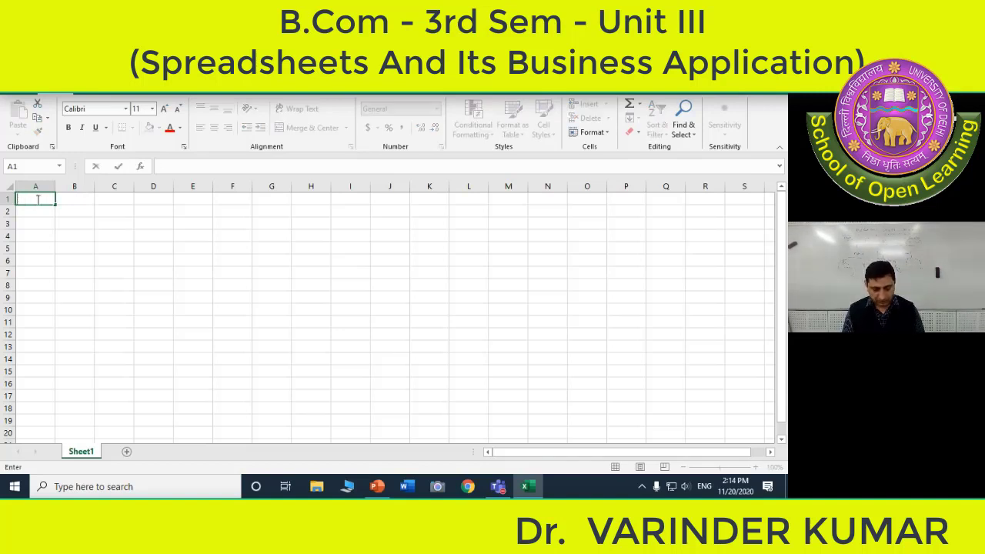
pyautogui.write('s')
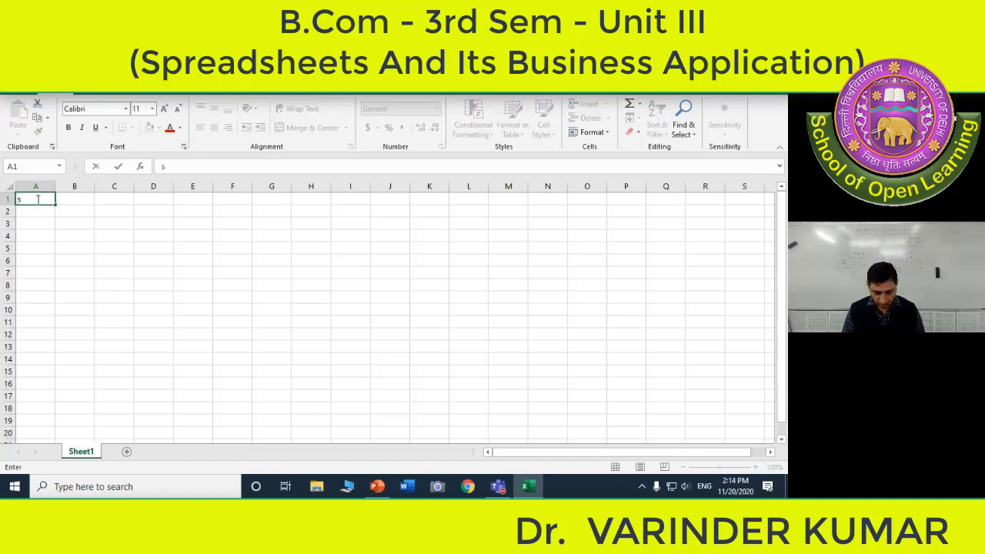
pyautogui.write('.no')
pyautogui.press('Tab')
pyautogui.press('Down')
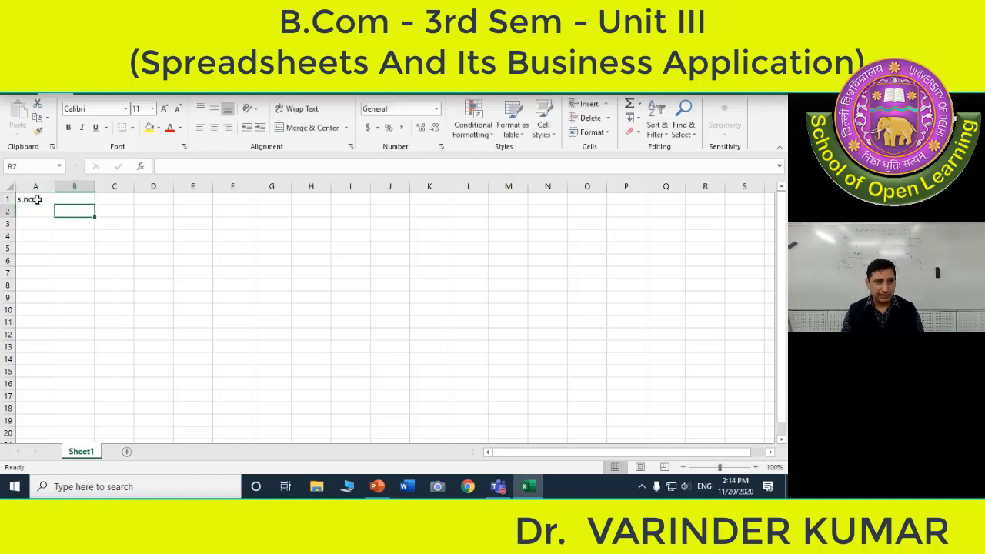
pyautogui.press('Left')
# Type serial numbers 1 through 10 down cells A2 to A11.
pyautogui.write('1')
pyautogui.press('Return')
pyautogui.write('2')
pyautogui.press('Return')
pyautogui.write('3 ')
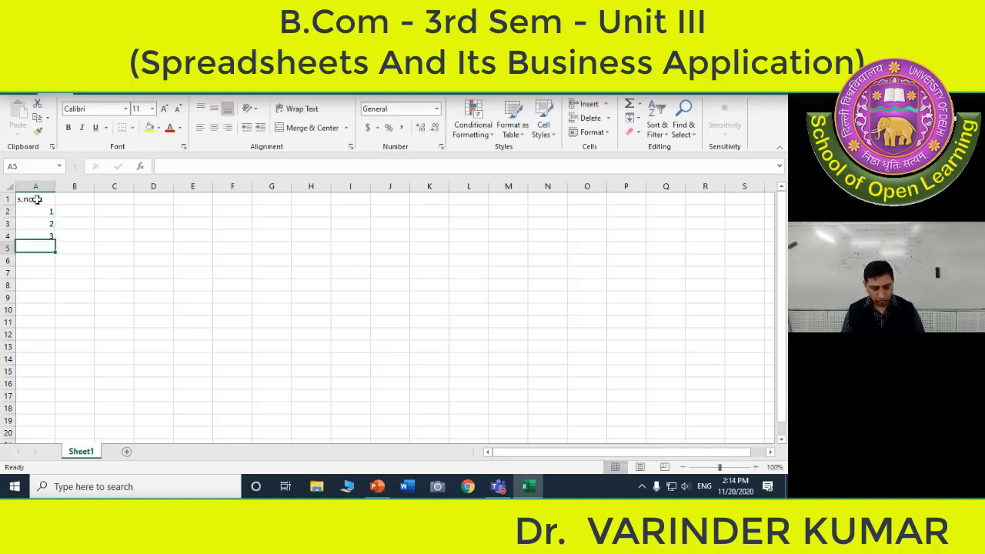
pyautogui.write('4 5 6 7 ')
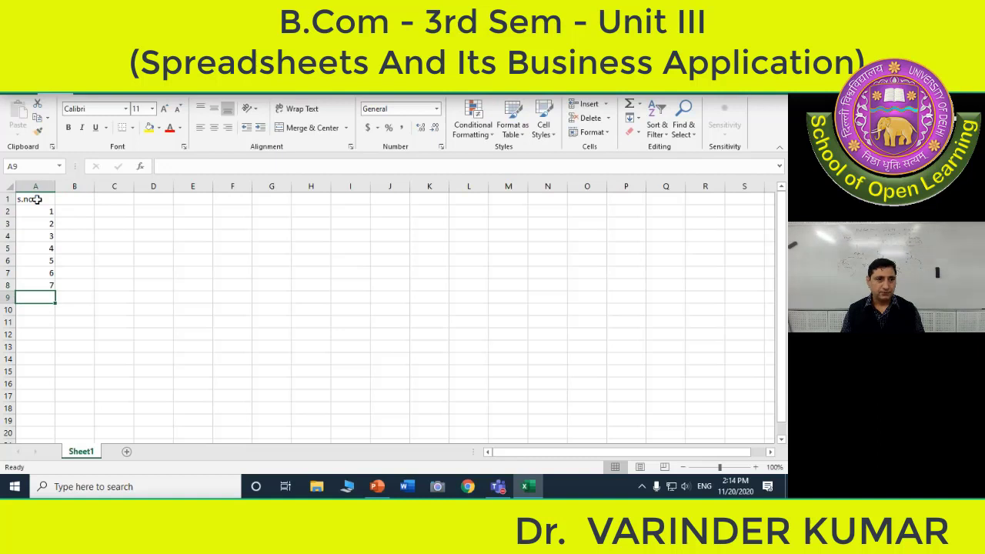
pyautogui.write('8')
pyautogui.press('Up')
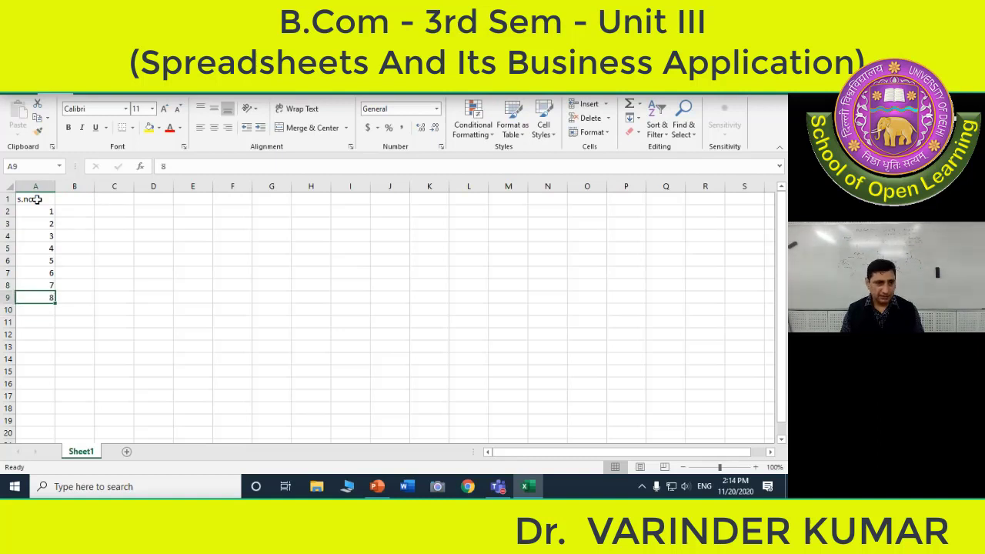
pyautogui.press('Down')
pyautogui.write('9')
pyautogui.press('Return')
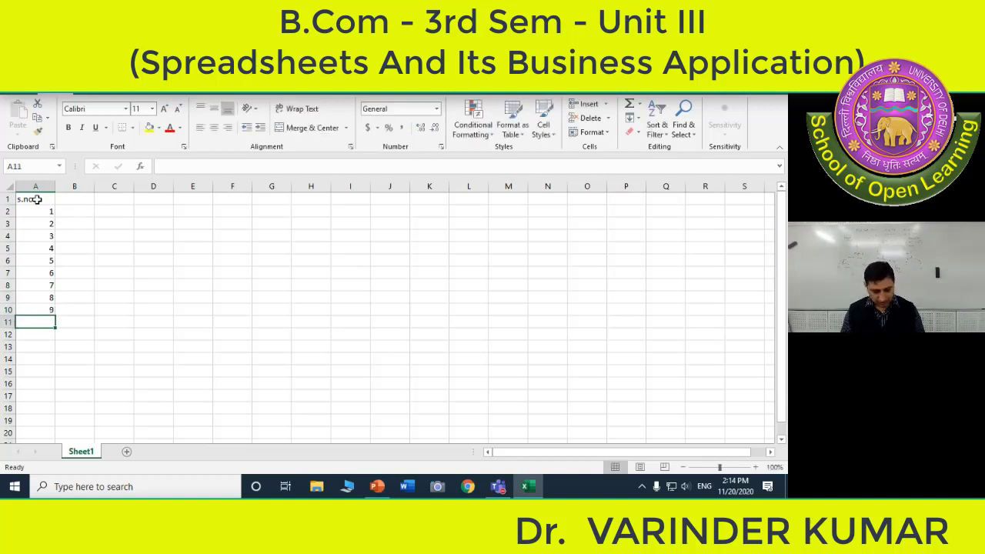
pyautogui.write('10')
pyautogui.press('Return')
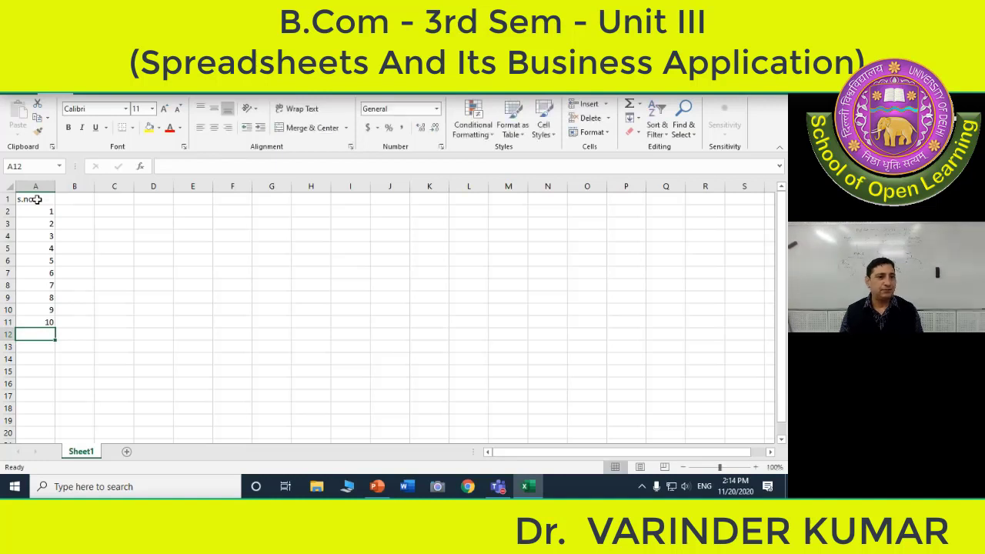
pyautogui.press('Up')
pyautogui.press('Up')
pyautogui.press('Up')
pyautogui.press('Up')
pyautogui.press('Up')
pyautogui.press('Up')
pyautogui.press('Up')
pyautogui.press('Up')
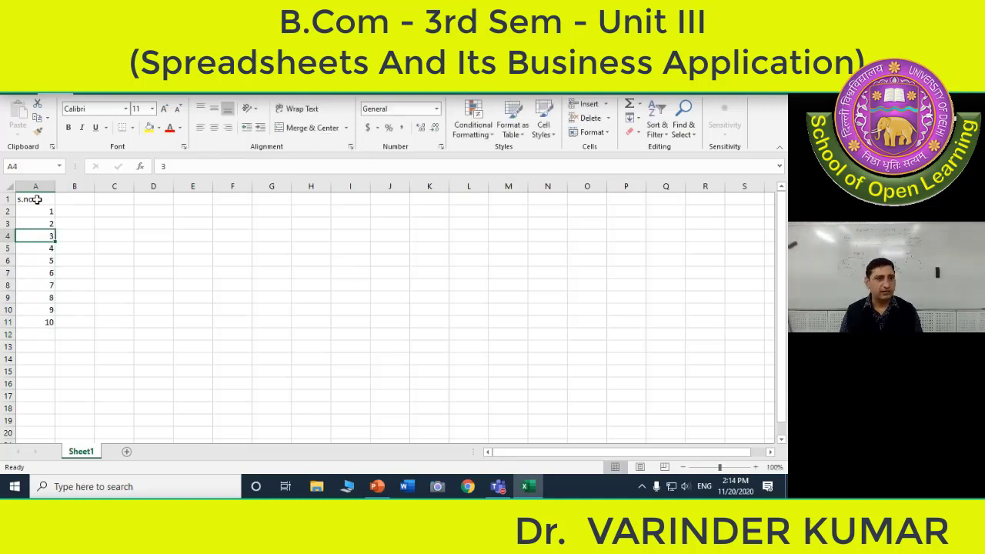
# Clear the typed serial numbers from A4 down to A11, keeping 1 and 2.
pyautogui.press('Delete')
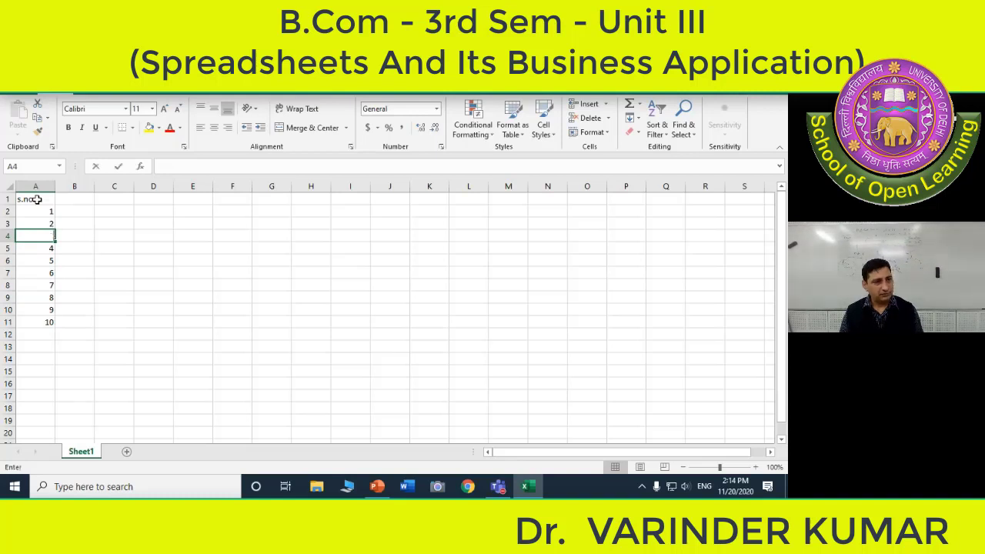
pyautogui.press('Down')
pyautogui.press('Delete')
pyautogui.press('Down')
pyautogui.press('Delete')
pyautogui.press('Down')
pyautogui.press('Delete')
pyautogui.press('Down')
pyautogui.press('Delete')
pyautogui.press('Down')
pyautogui.press('Delete')
pyautogui.press('Down')
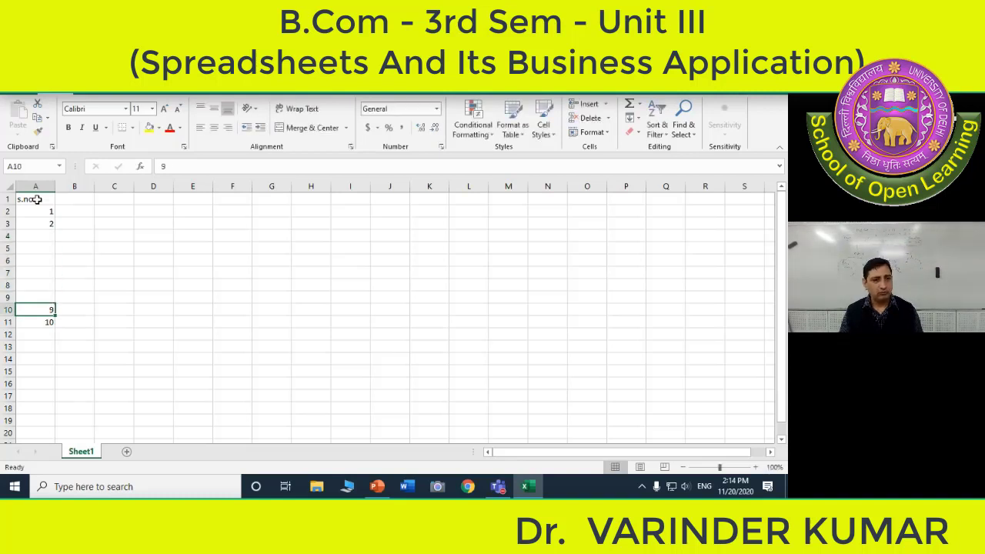
pyautogui.press('Delete')
pyautogui.press('Down')
pyautogui.press('Delete')
pyautogui.press('Up')
pyautogui.press('Up')
pyautogui.press('Up')
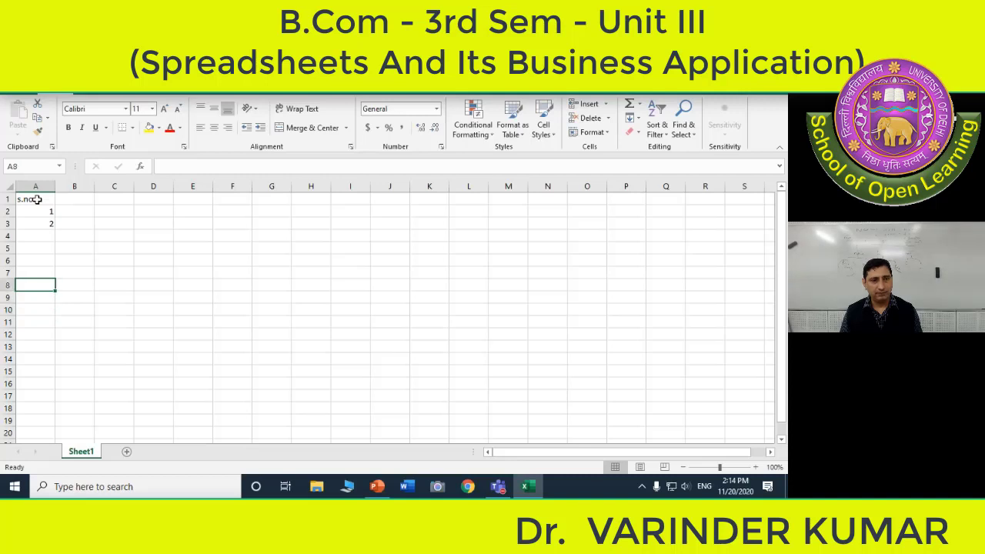
pyautogui.press('Up')
pyautogui.press('Up')
pyautogui.press('Up')
pyautogui.press('Up')
pyautogui.press('Up')
pyautogui.press('Up')
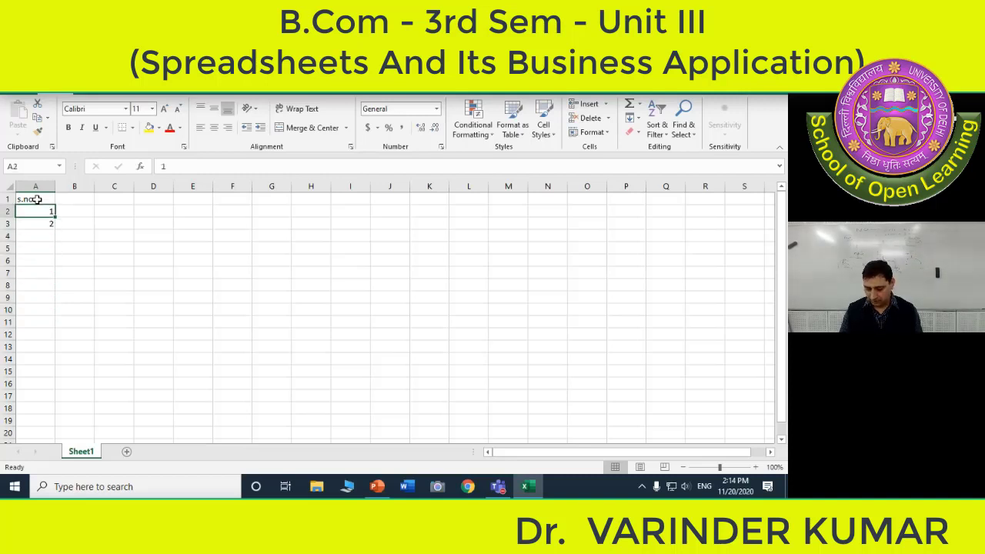
# Auto-fill the 1, 2 series from A2:A3 down to A11.
pyautogui.hotkey('shift', 'Down')
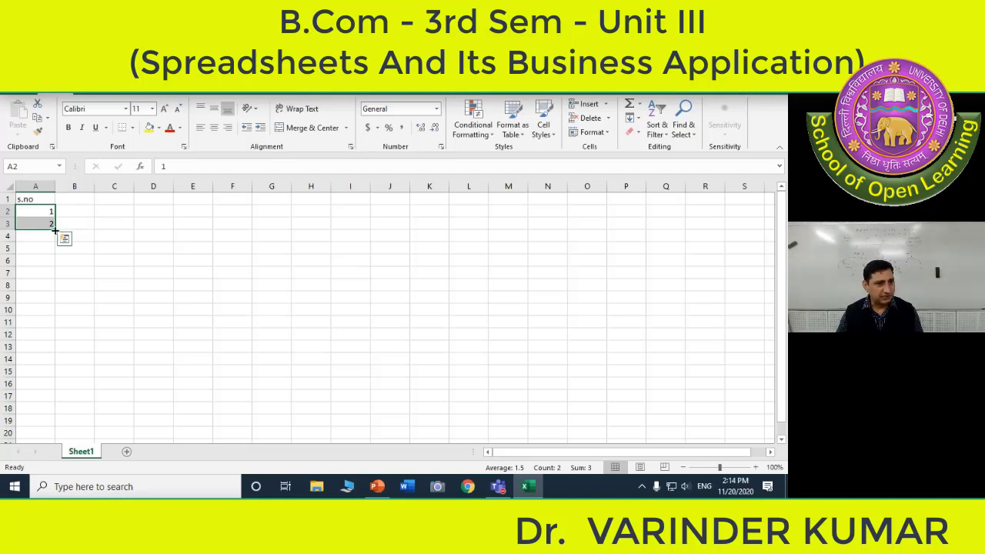
pyautogui.moveTo(55, 229); pyautogui.dragTo(61, 317)
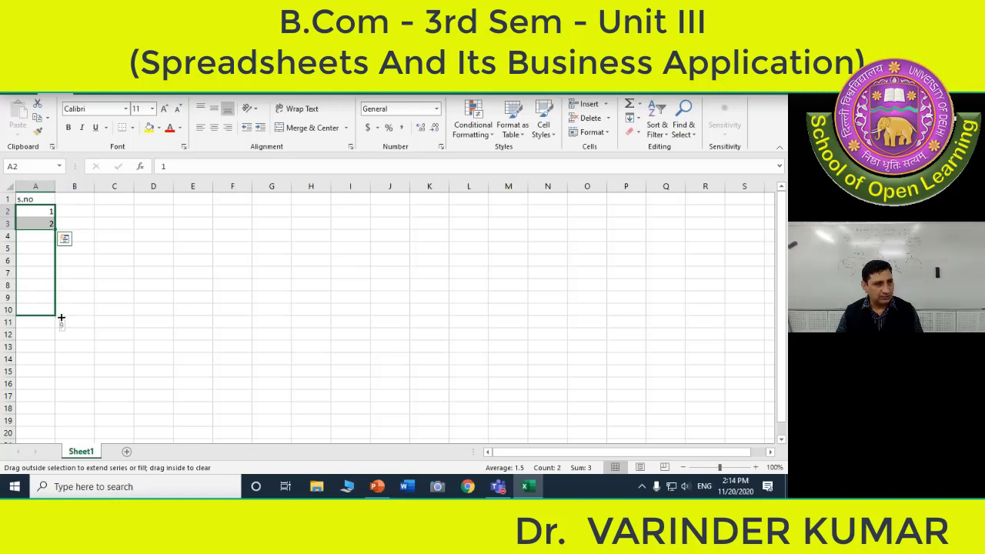
pyautogui.moveTo(61, 316); pyautogui.dragTo(61, 327)
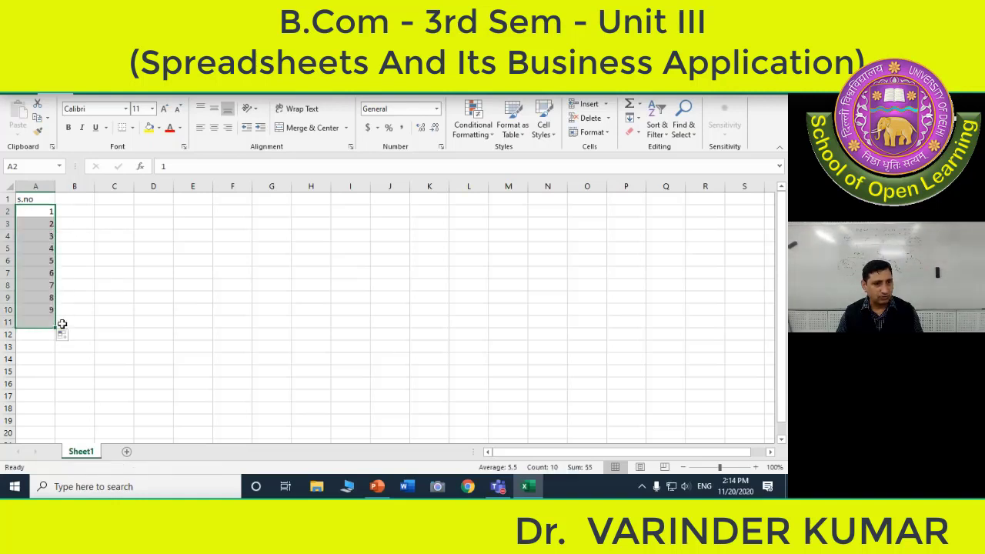
# Check the filled numbers, then re-extend the 1, 2 series from A2:A3 down column A.
pyautogui.click(43, 220)
pyautogui.click(47, 236)
pyautogui.click(51, 251)
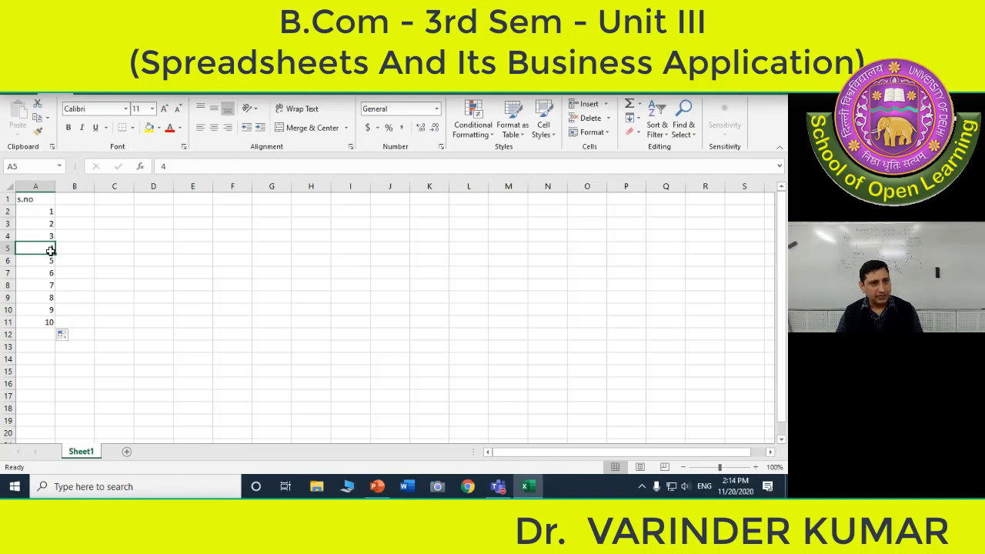
pyautogui.click(47, 261)
pyautogui.click(41, 274)
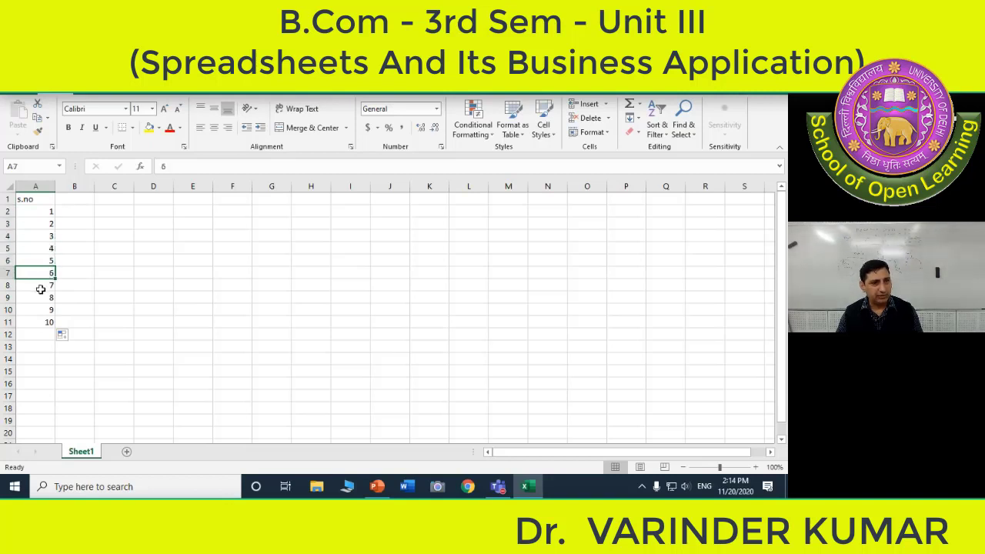
pyautogui.click(41, 289)
pyautogui.moveTo(46, 211); pyautogui.dragTo(46, 224)
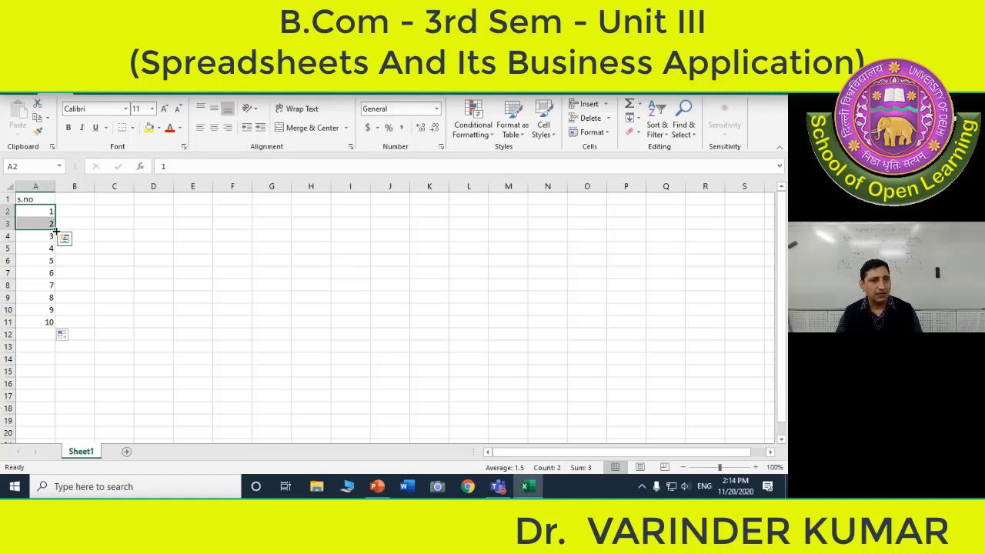
pyautogui.moveTo(55, 230); pyautogui.dragTo(53, 322)
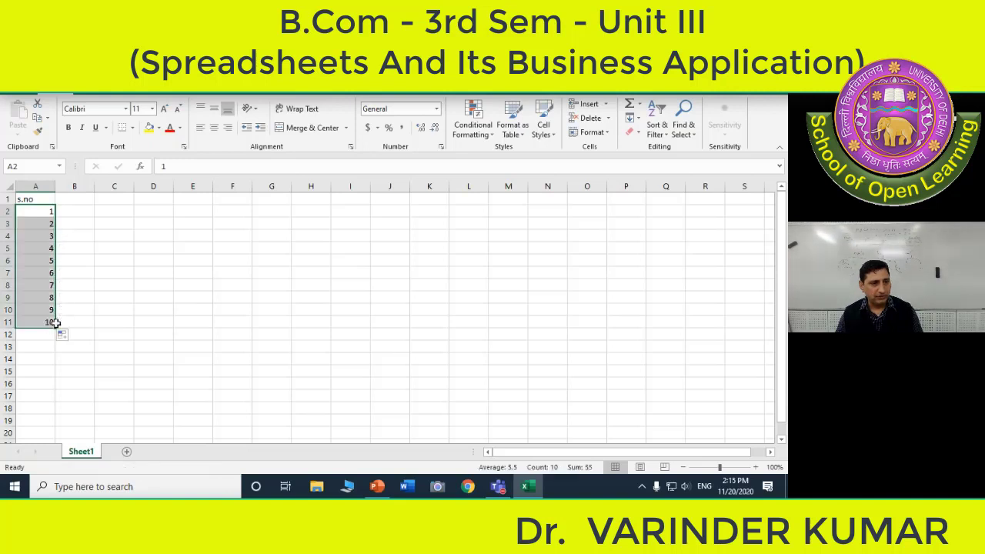
# Enter 2 and 4 in A2:A3 and fill that pattern down to row 11.
pyautogui.click(42, 221)
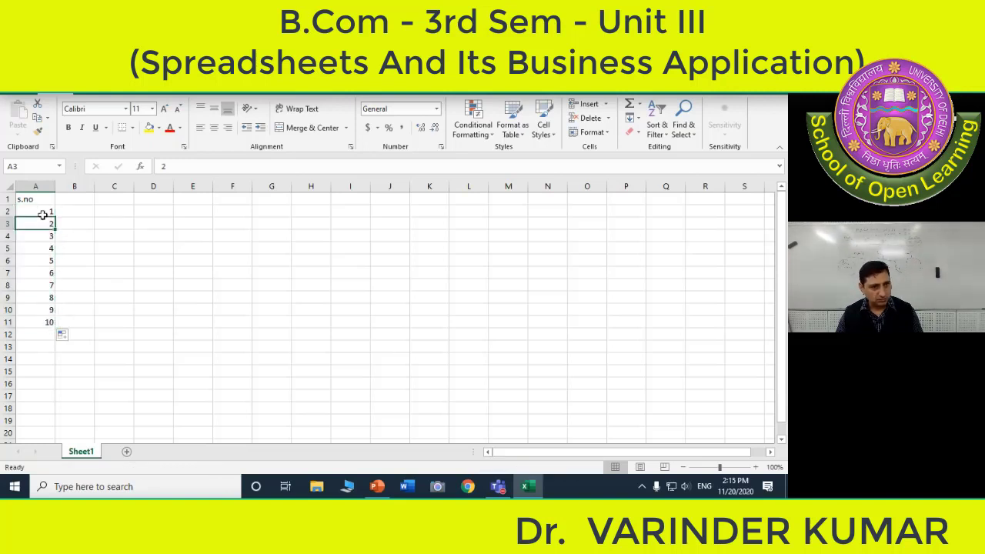
pyautogui.click(43, 214)
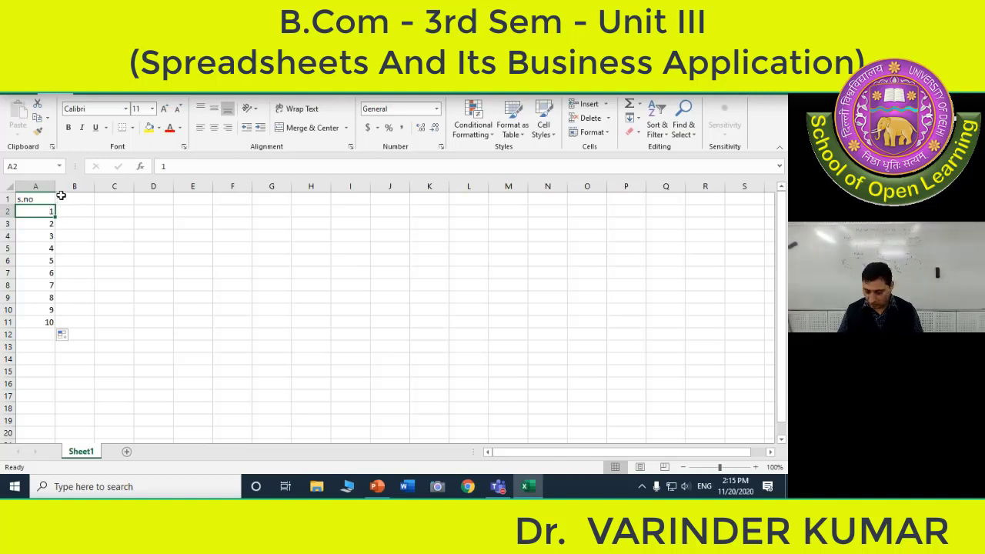
pyautogui.write('2')
pyautogui.press('Return')
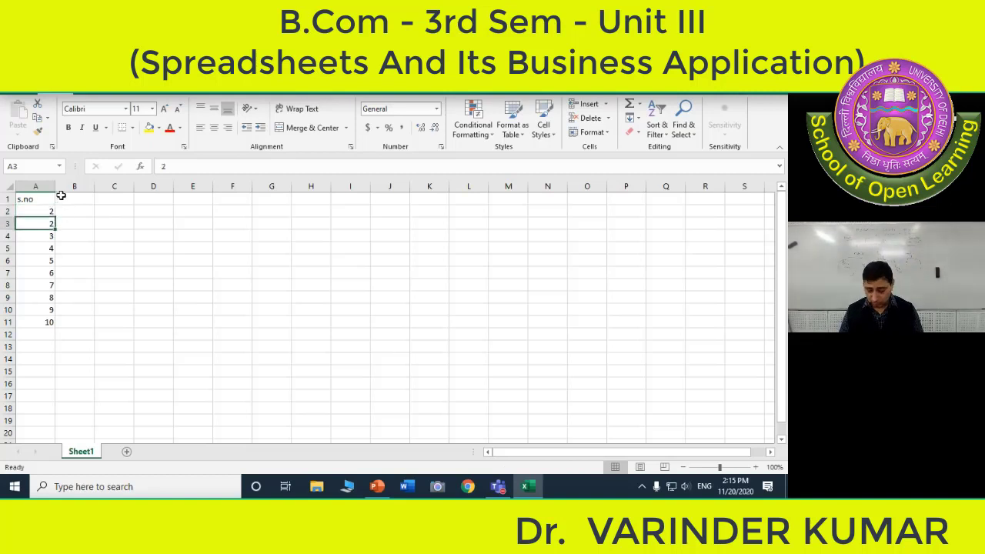
pyautogui.write('4')
pyautogui.press('Return')
pyautogui.press('Up')
pyautogui.press('Up')
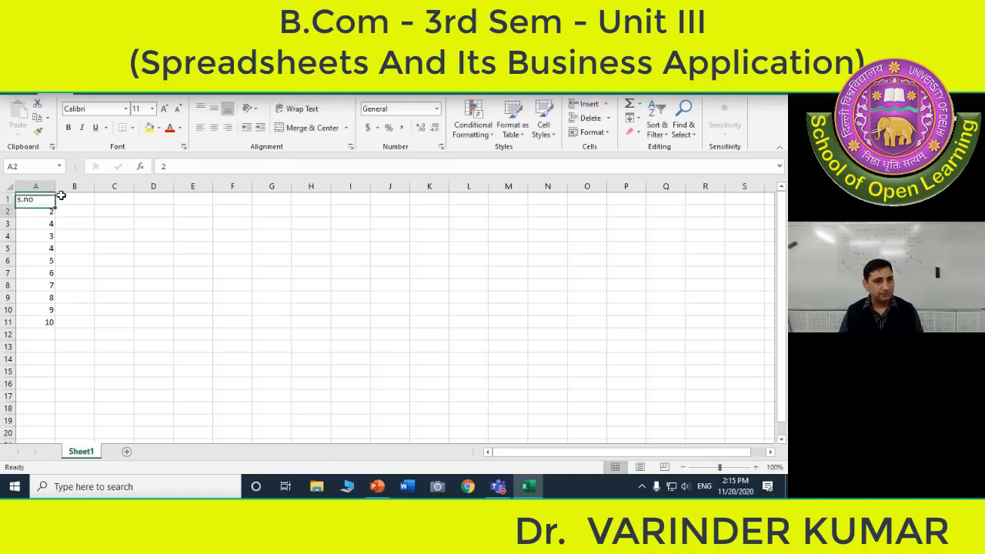
pyautogui.moveTo(54, 210); pyautogui.dragTo(54, 223)
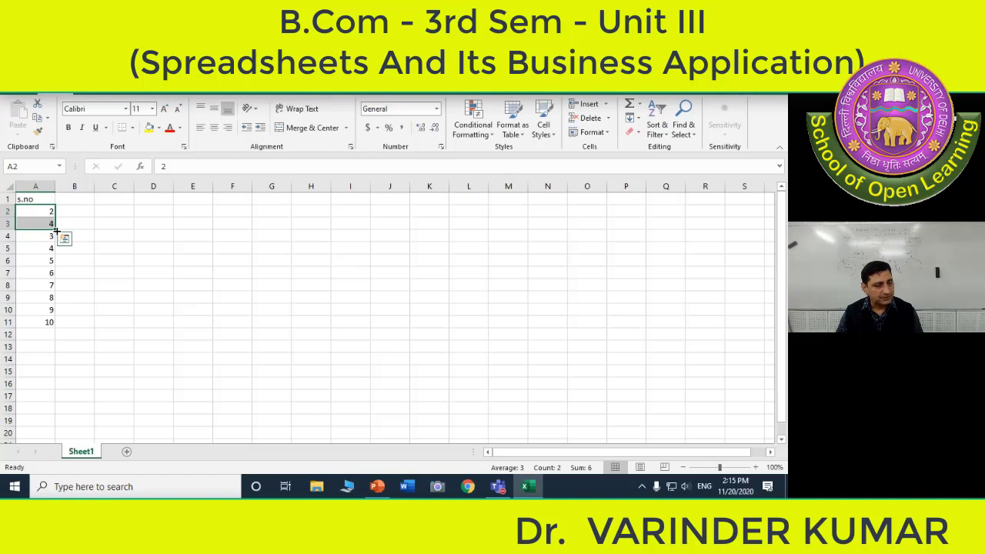
pyautogui.moveTo(56, 230); pyautogui.dragTo(55, 240)
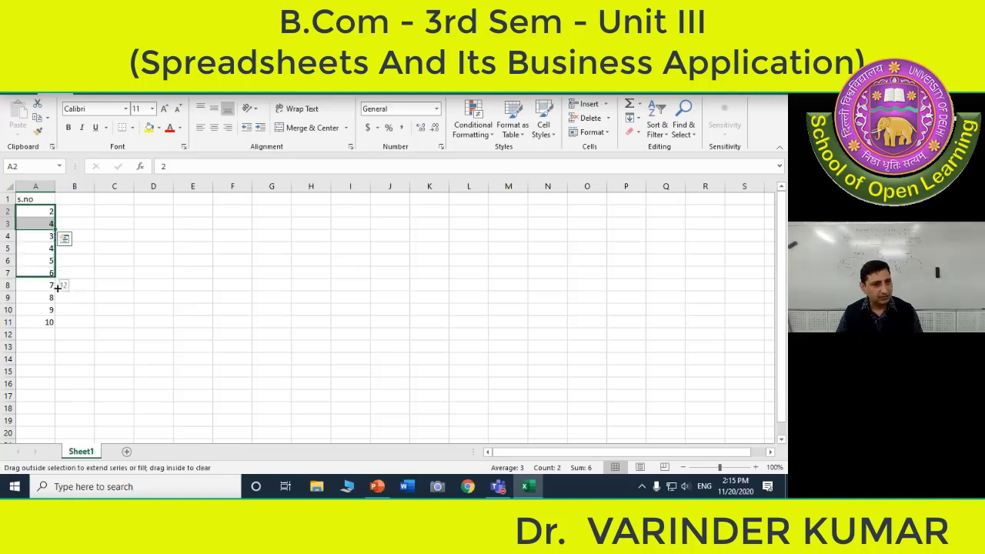
pyautogui.moveTo(56, 240); pyautogui.dragTo(60, 325)
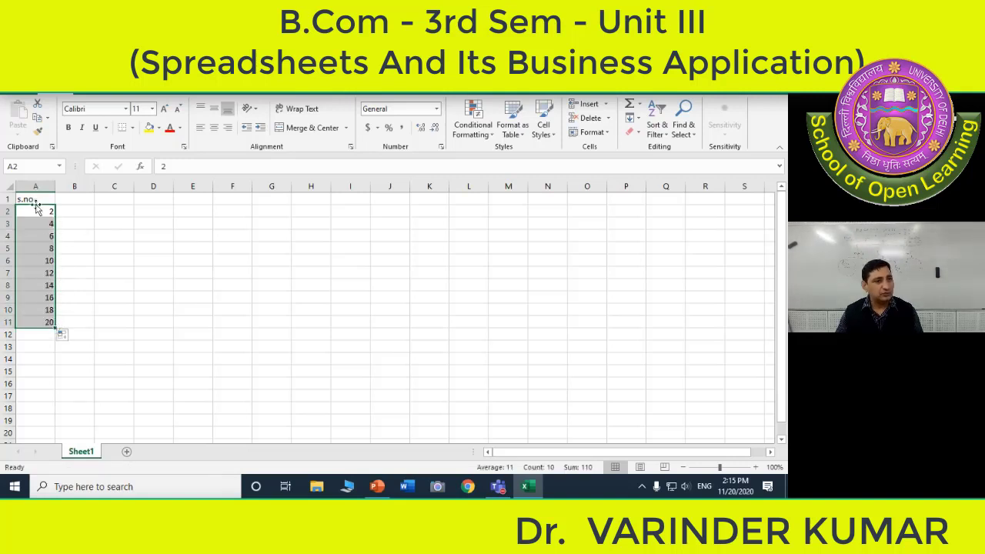
# Re-enter 1 and 2 in A2:A3 and fill the series 1 to 10 down to A11.
pyautogui.click(38, 212)
pyautogui.write('1')
pyautogui.press('Return')
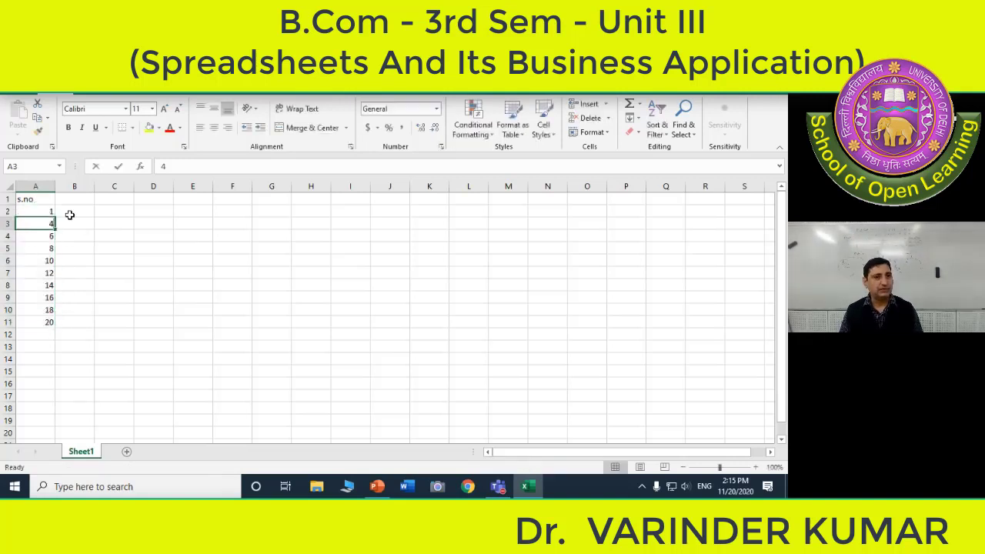
pyautogui.write('2')
pyautogui.press('Return')
pyautogui.press('Up')
pyautogui.press('Up')
pyautogui.hotkey('shift', 'Down')
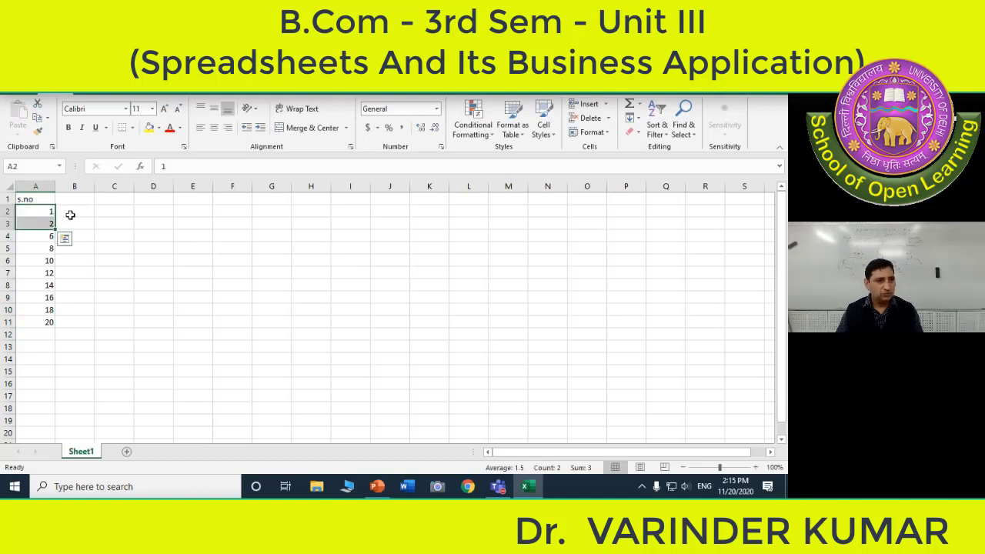
pyautogui.moveTo(55, 229); pyautogui.dragTo(60, 323)
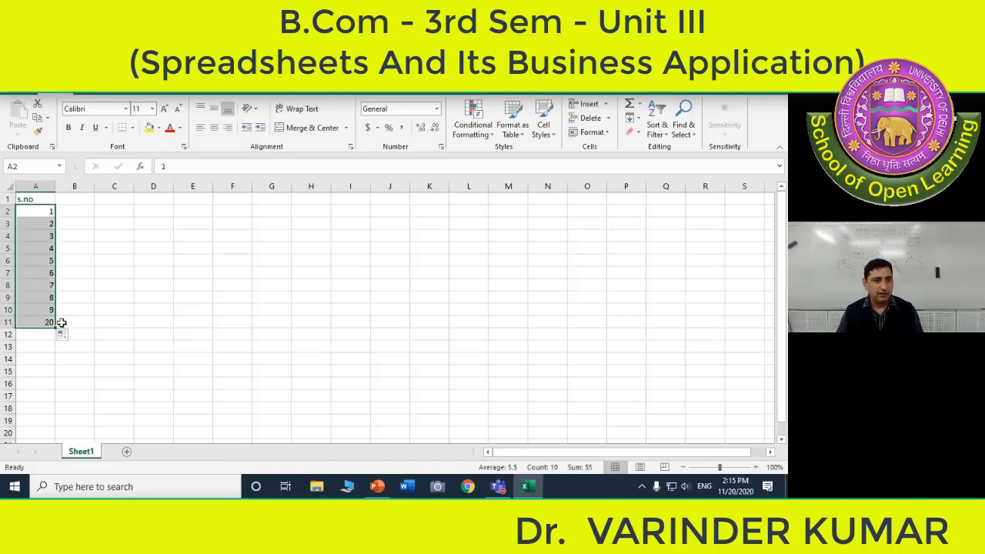
pyautogui.click(83, 215)
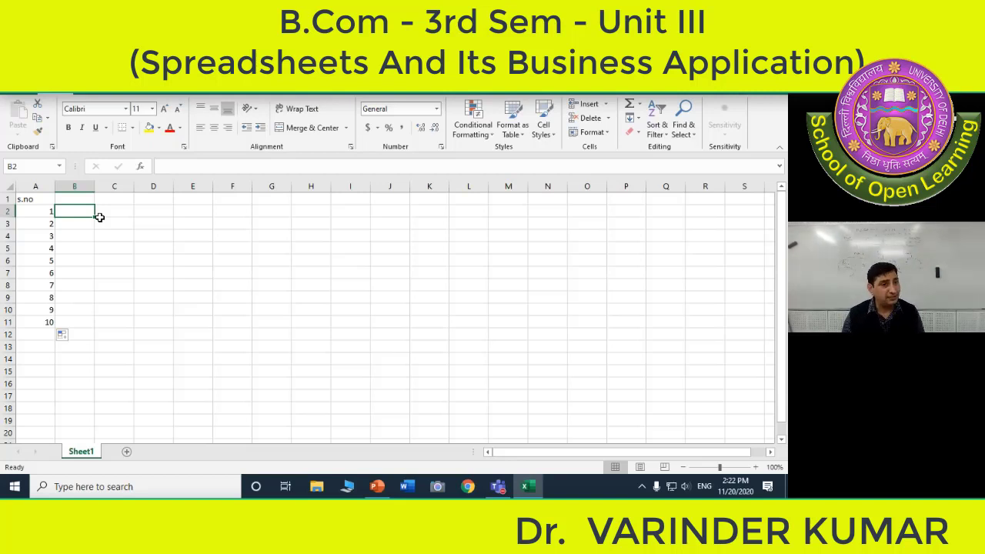
# Move back up to the s.no heading in cell A1.
pyautogui.press('Left')
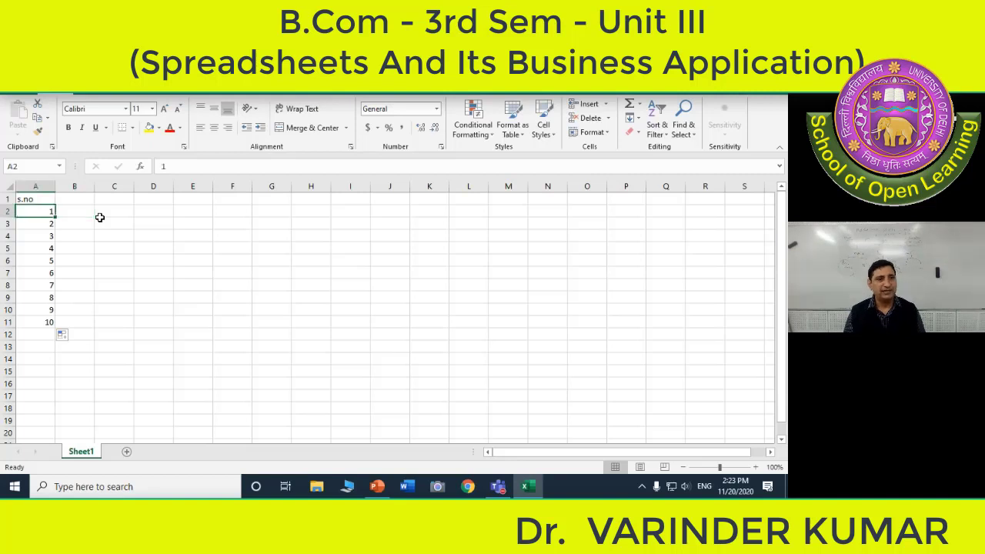
pyautogui.press('Up')
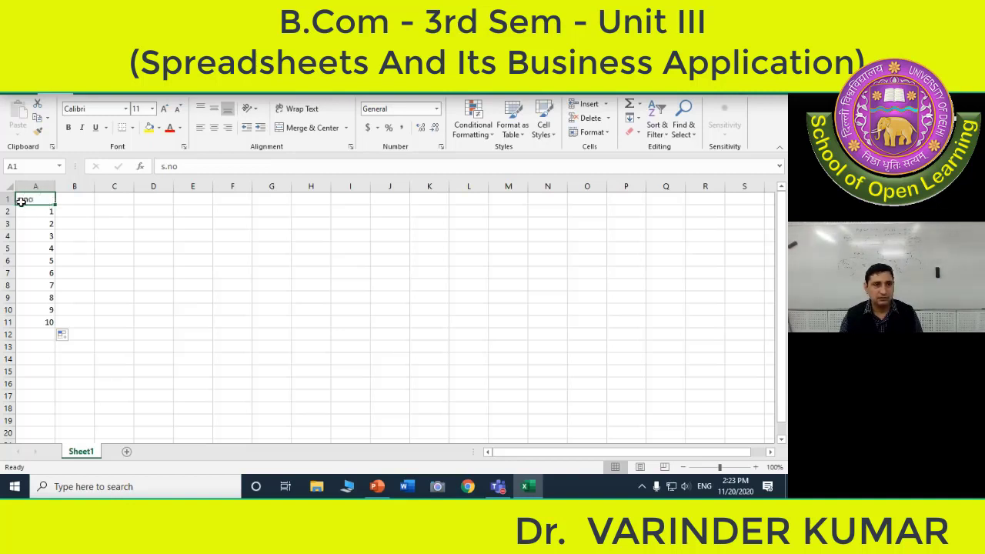
# Resize column A to a width of 10 and select the range A1:C11.
pyautogui.click(73, 218)
pyautogui.click(46, 202)
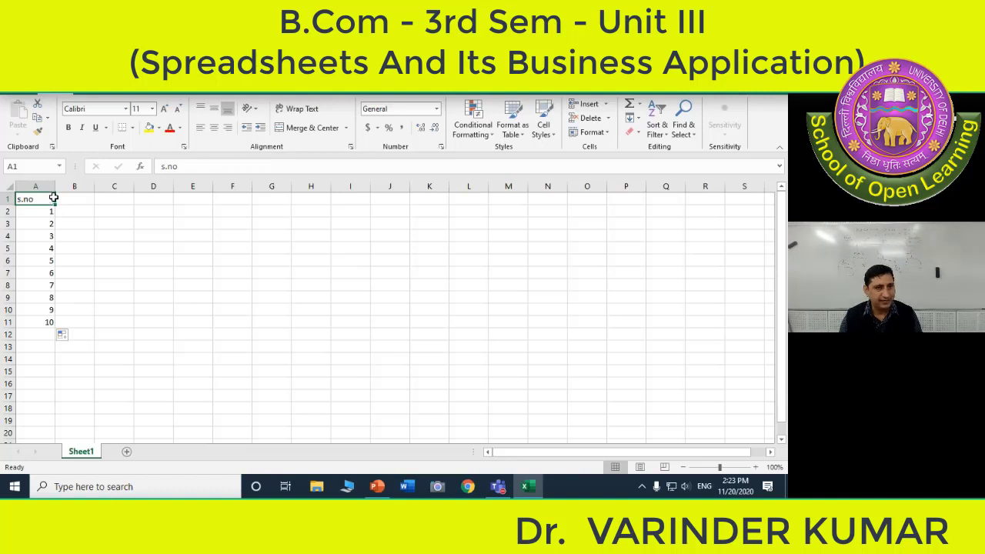
pyautogui.moveTo(56, 187); pyautogui.dragTo(92, 187)
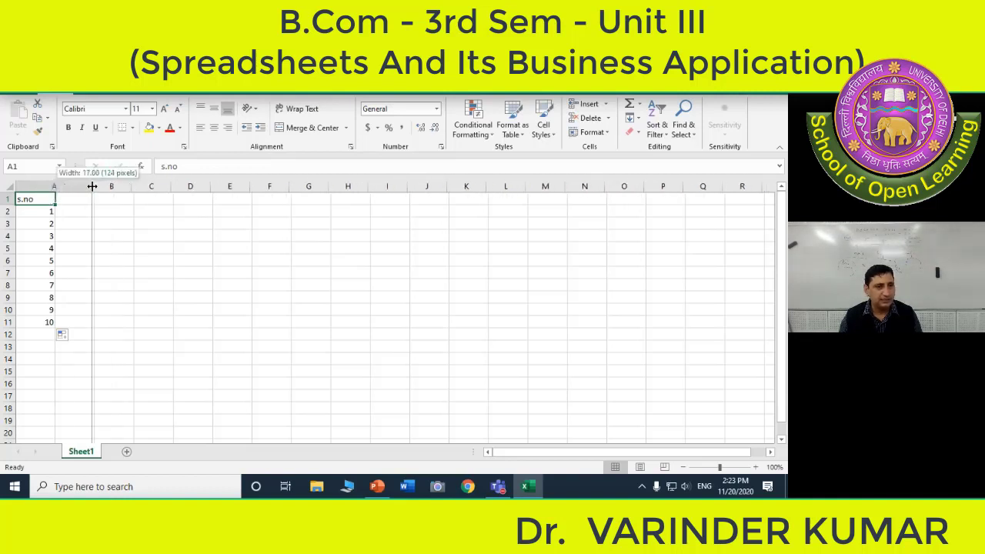
pyautogui.moveTo(91, 186); pyautogui.dragTo(58, 186)
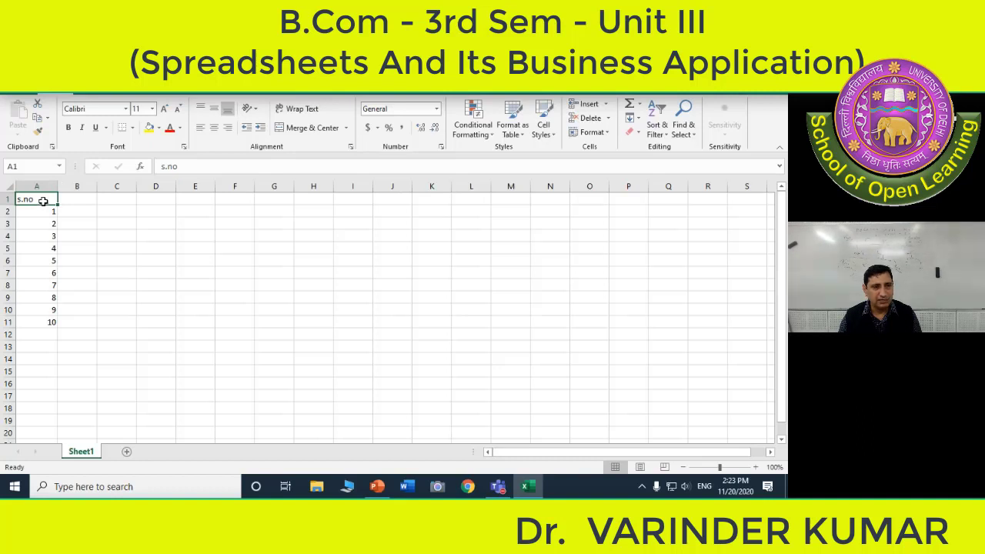
pyautogui.moveTo(45, 202)
pyautogui.mouseDown()
pyautogui.moveTo(76, 205)
pyautogui.moveTo(115, 319)
pyautogui.mouseUp()
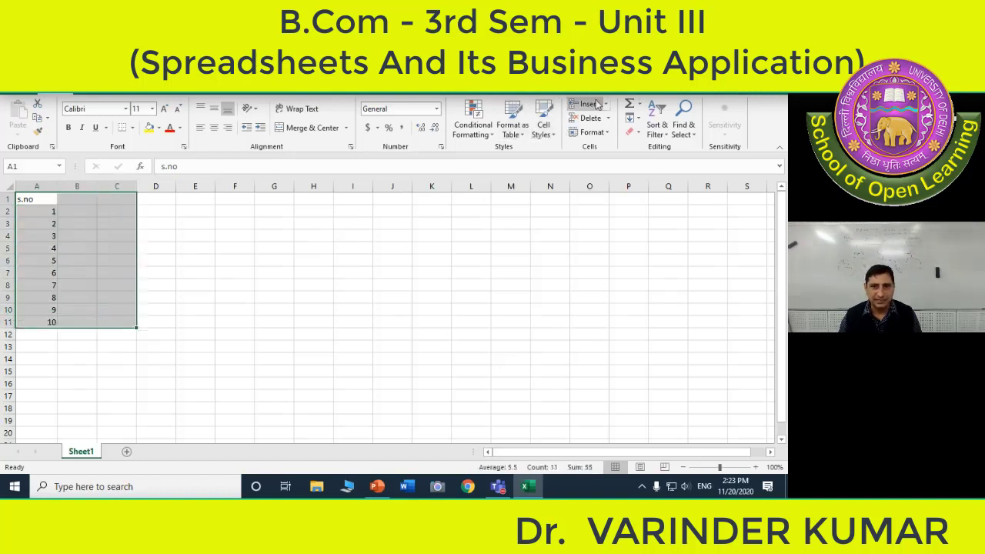
# Set the row height of rows 1–11 to 25, then change it to 20.
pyautogui.click(591, 132)
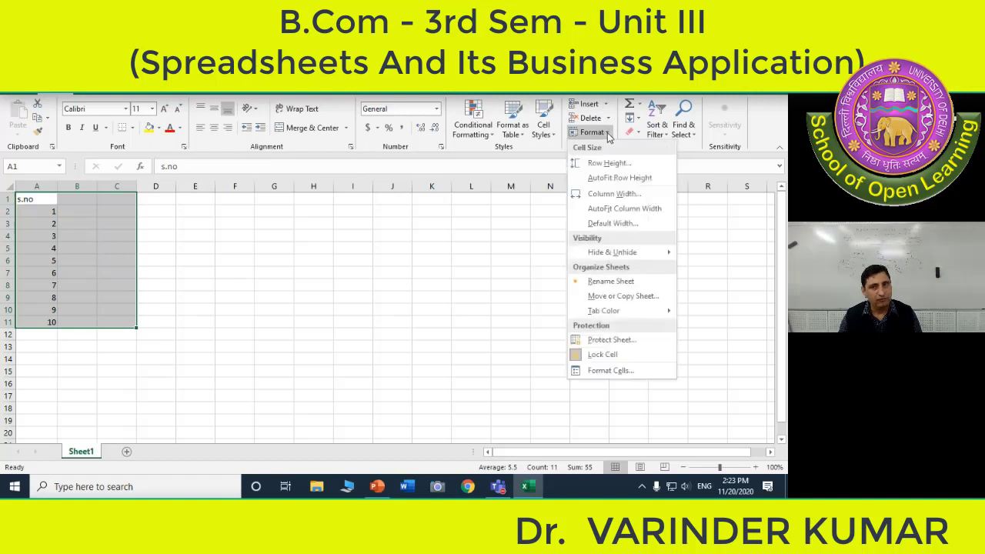
pyautogui.click(610, 163)
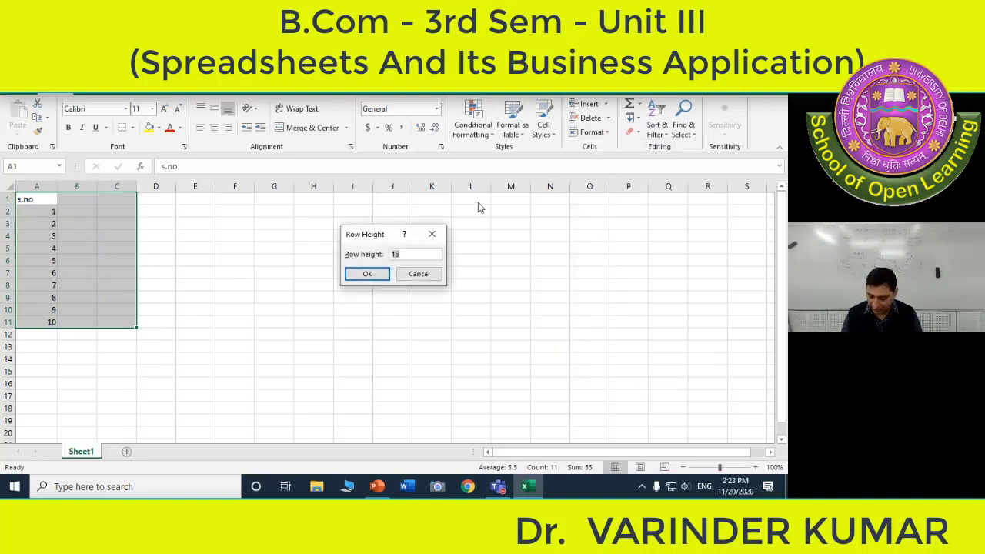
pyautogui.press('BackSpace')
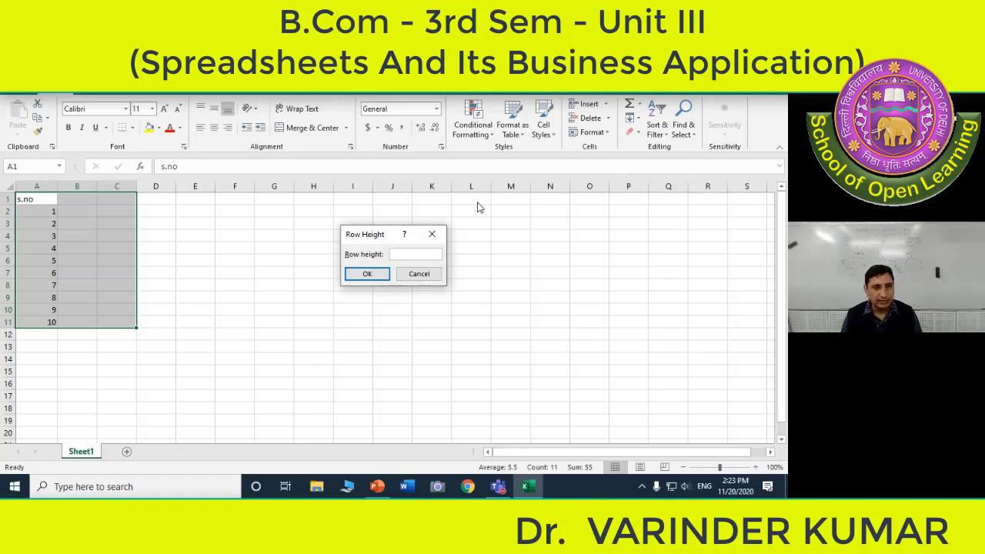
pyautogui.write('25')
pyautogui.press('Return')
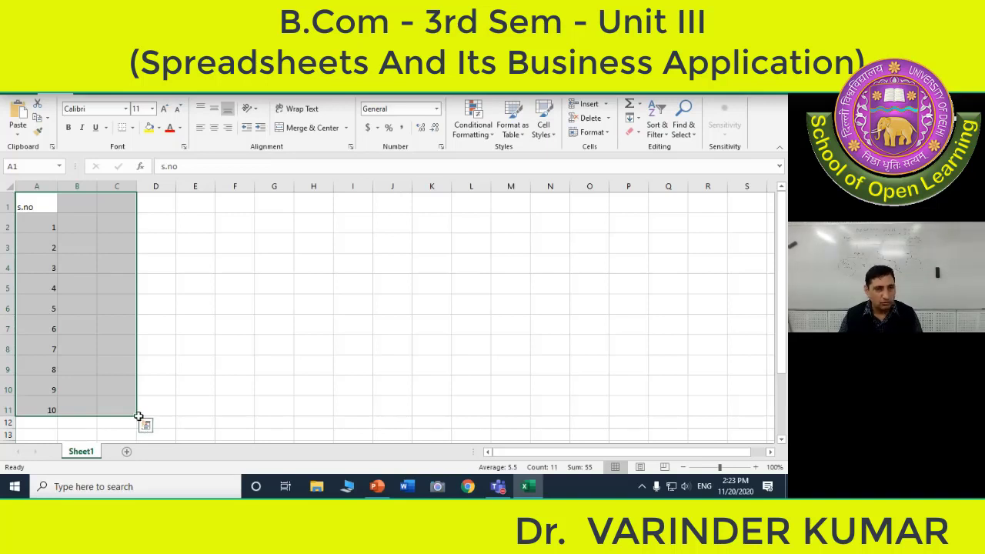
pyautogui.click(600, 133)
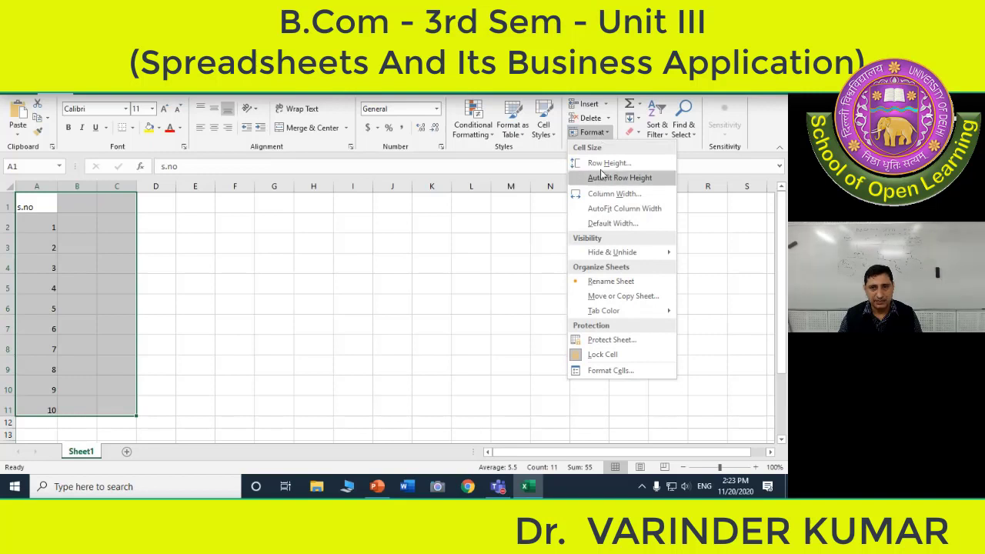
pyautogui.click(602, 164)
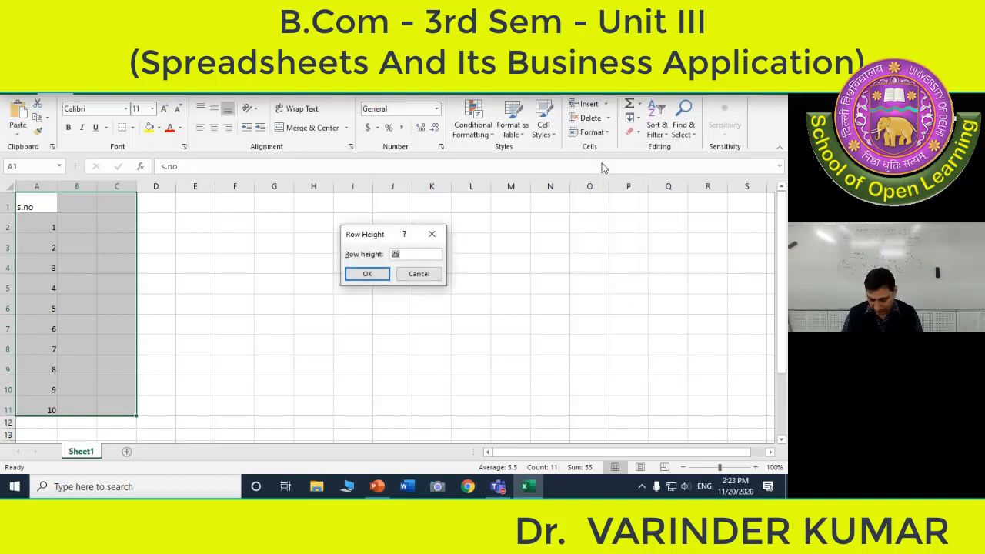
pyautogui.write('20')
pyautogui.press('Return')
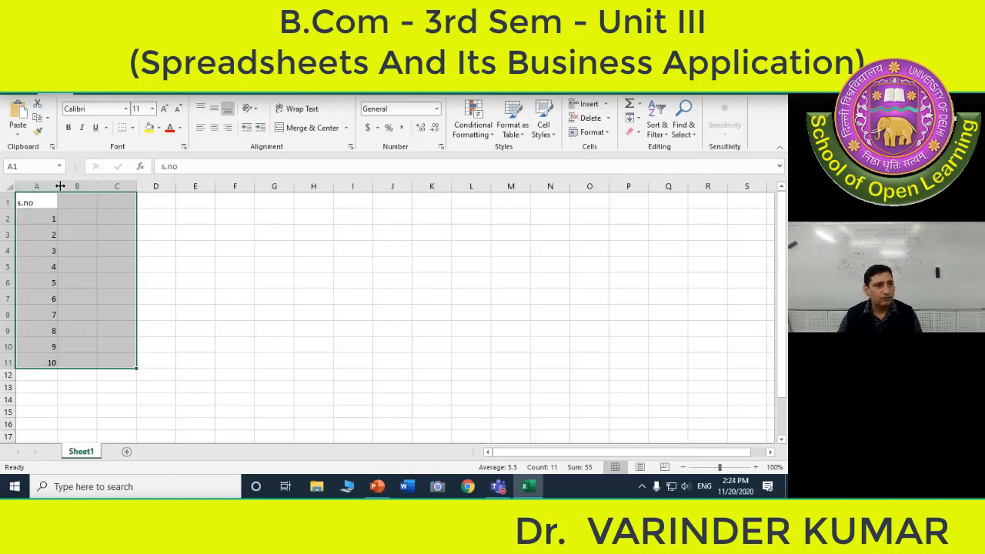
# Widen column A, undo an accidental row 1 height change, and select A1:C11.
pyautogui.moveTo(59, 187); pyautogui.dragTo(160, 186)
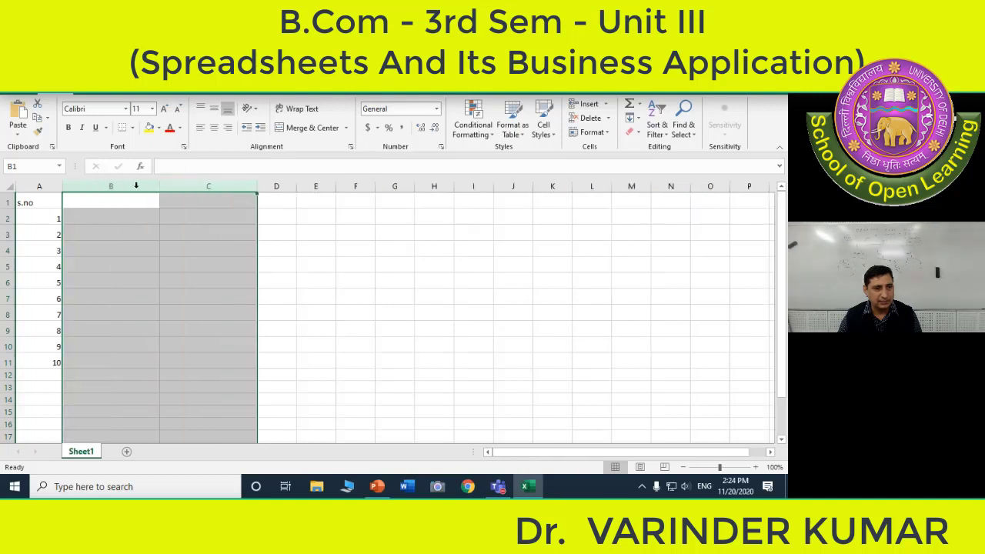
pyautogui.moveTo(11, 210); pyautogui.dragTo(11, 218)
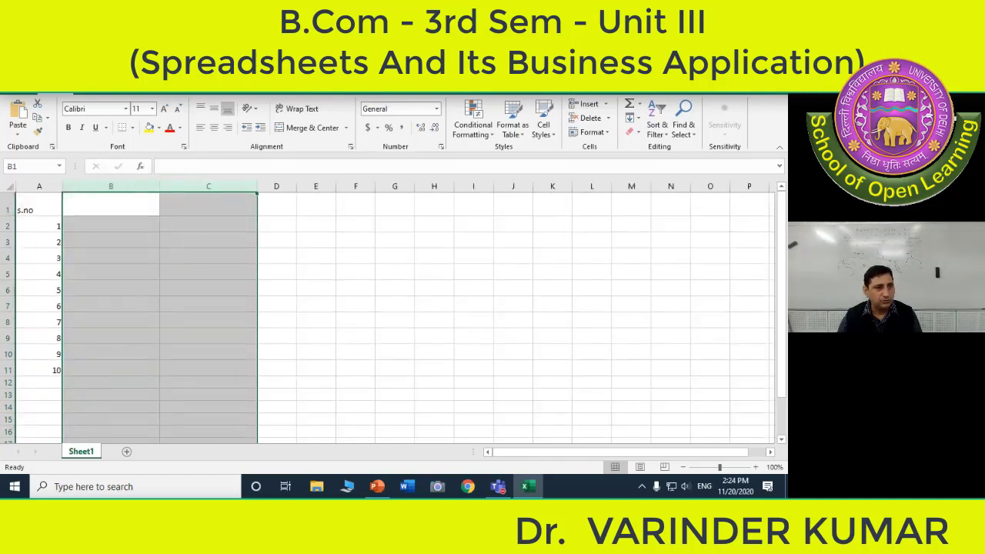
pyautogui.hotkey('ctrl', 'z')
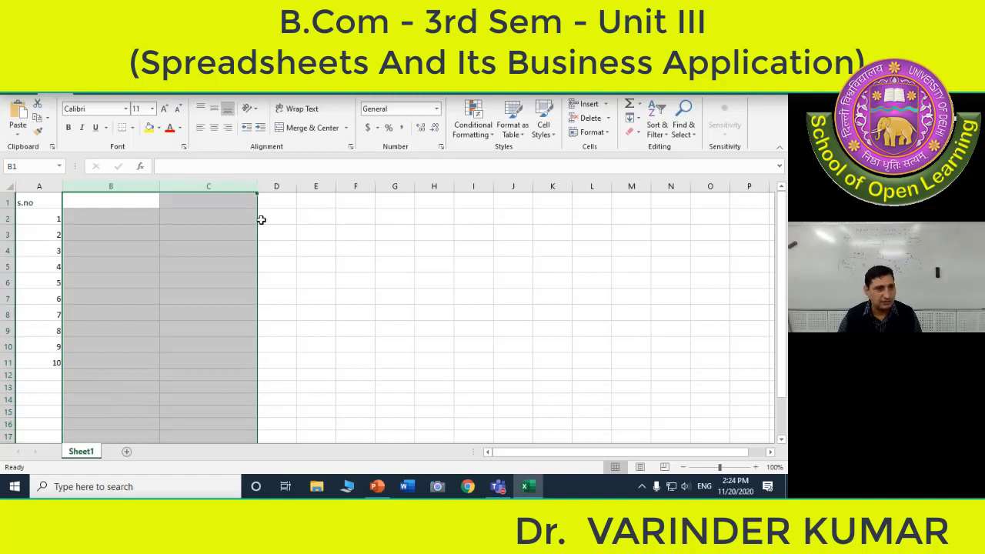
pyautogui.moveTo(62, 187); pyautogui.dragTo(88, 187)
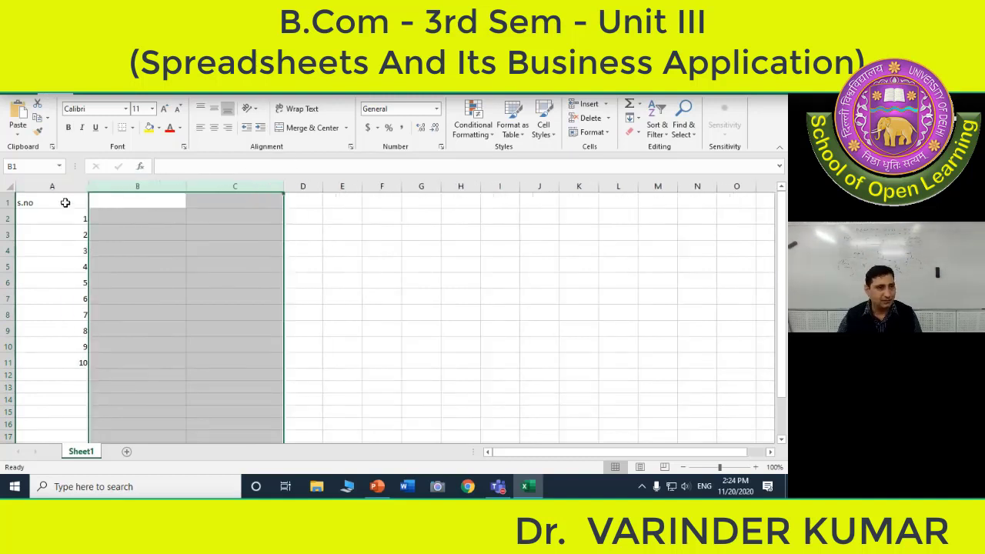
pyautogui.moveTo(65, 203); pyautogui.dragTo(227, 357)
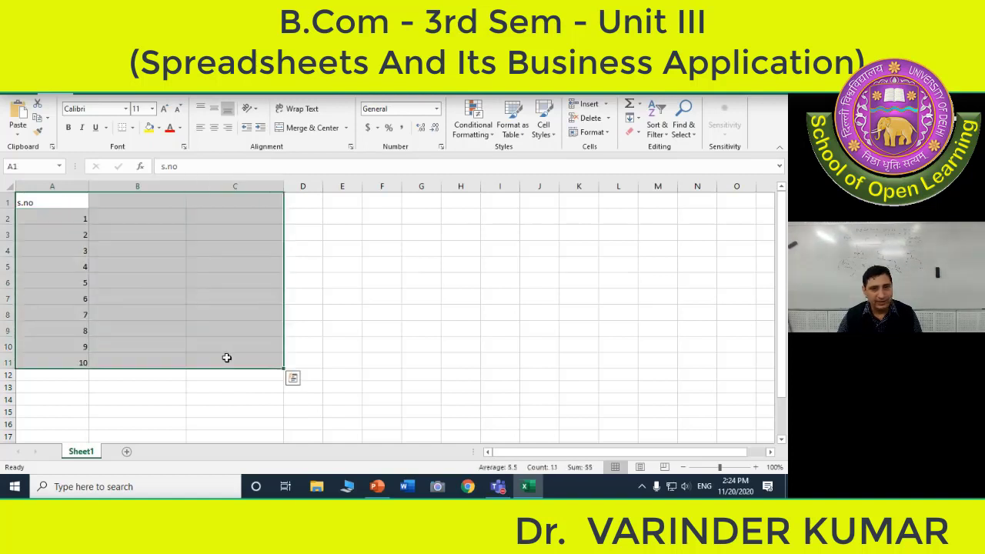
# Give columns A to C one equal width, entering 2 in Column Width.
pyautogui.click(604, 133)
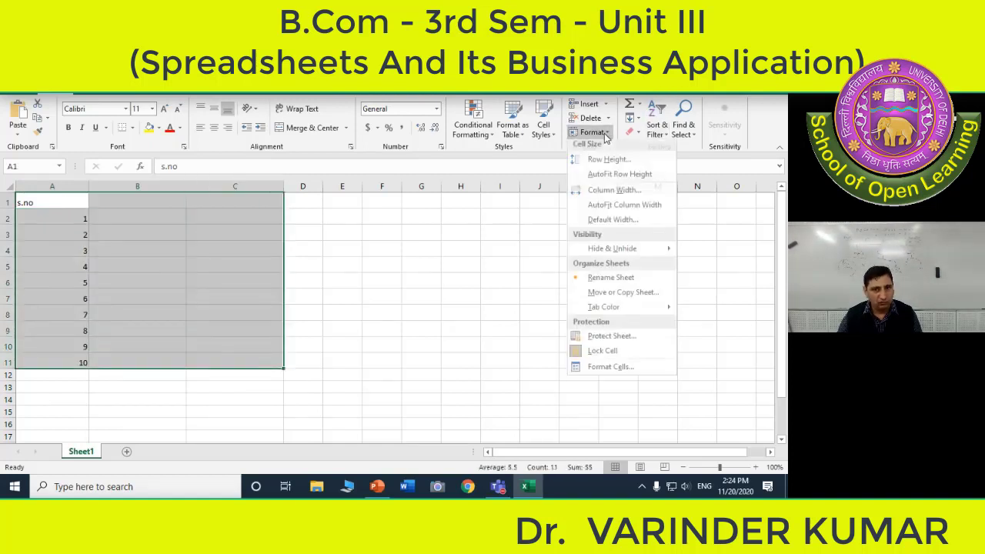
pyautogui.click(616, 191)
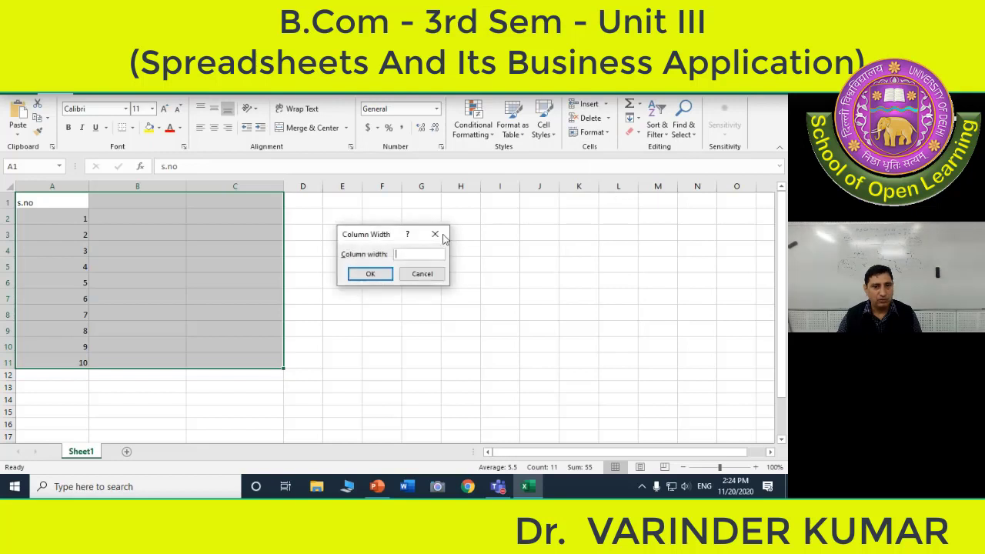
pyautogui.write('2')
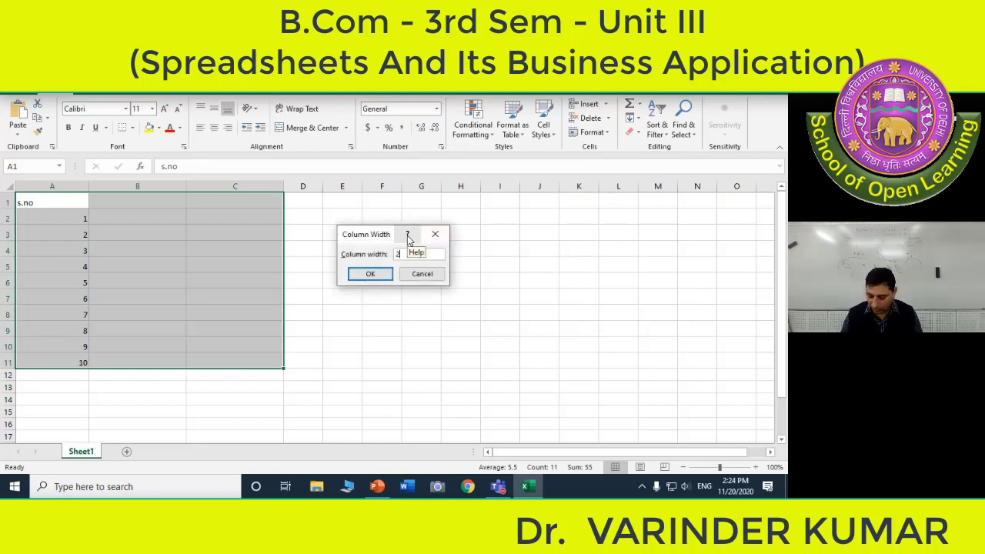
pyautogui.press('Return')
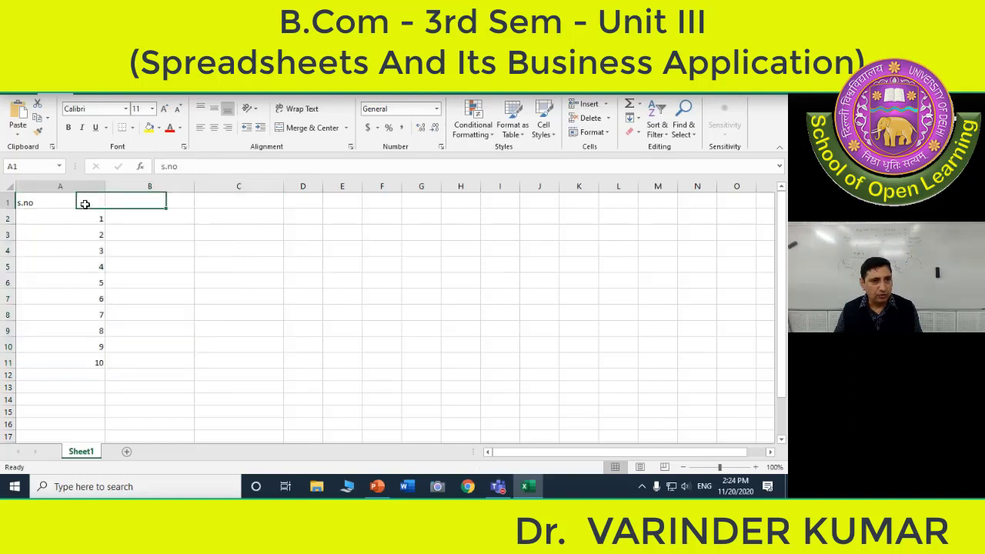
pyautogui.click(83, 204)
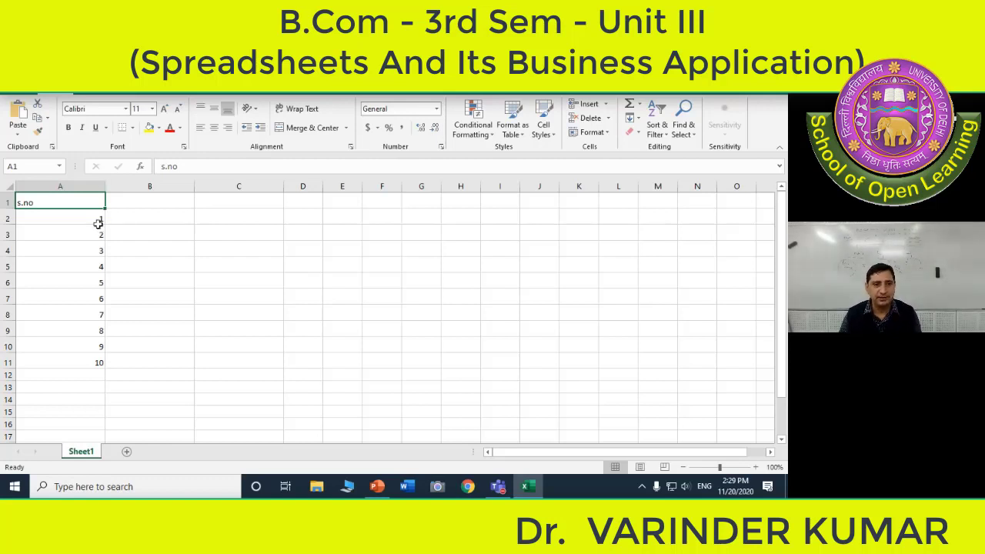
pyautogui.click(100, 223)
pyautogui.click(77, 203)
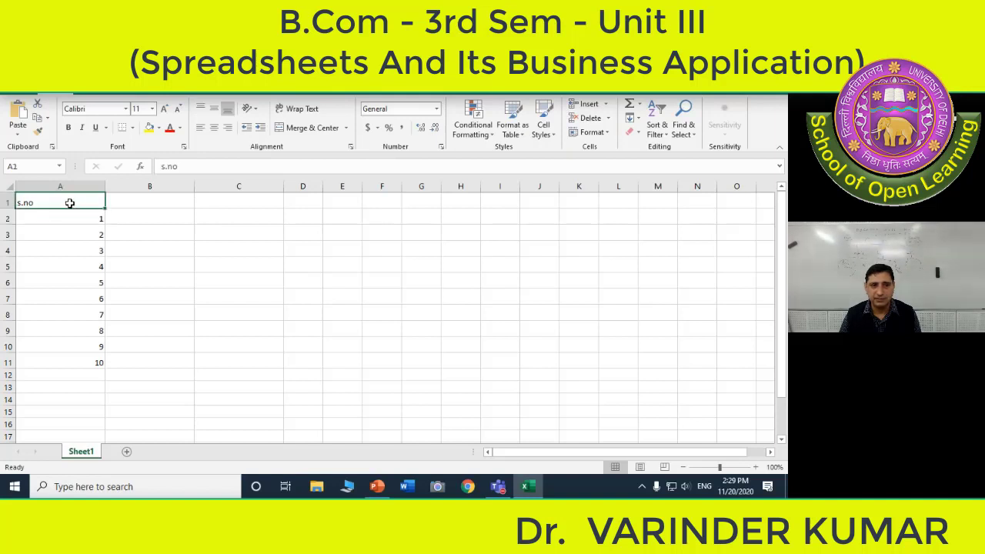
pyautogui.click(79, 220)
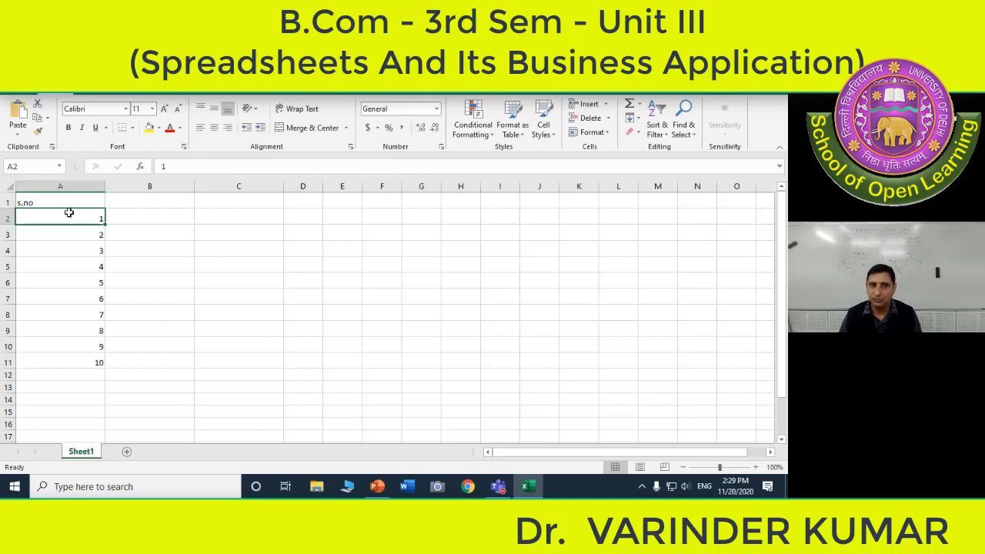
pyautogui.click(65, 202)
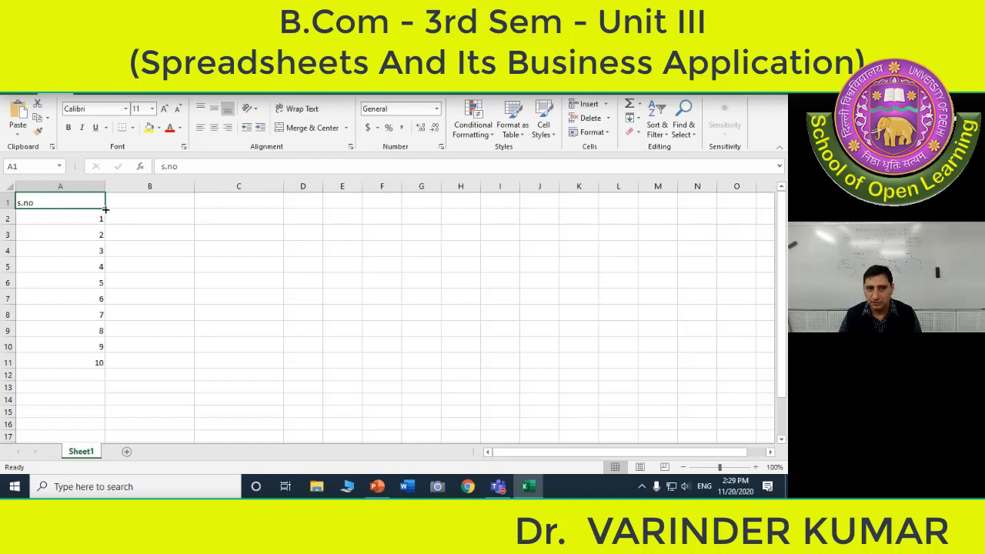
pyautogui.moveTo(105, 210); pyautogui.dragTo(88, 363)
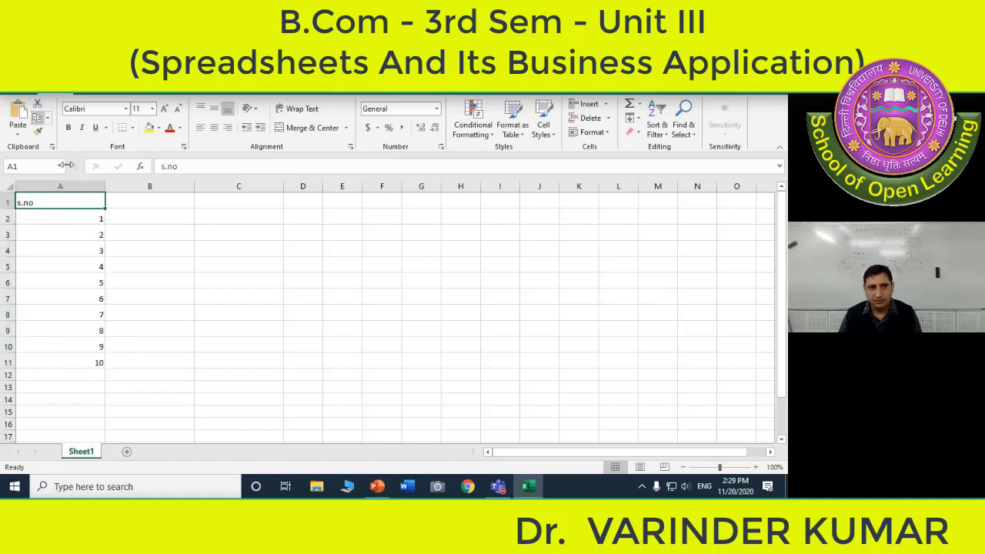
pyautogui.click(80, 222)
pyautogui.click(80, 200)
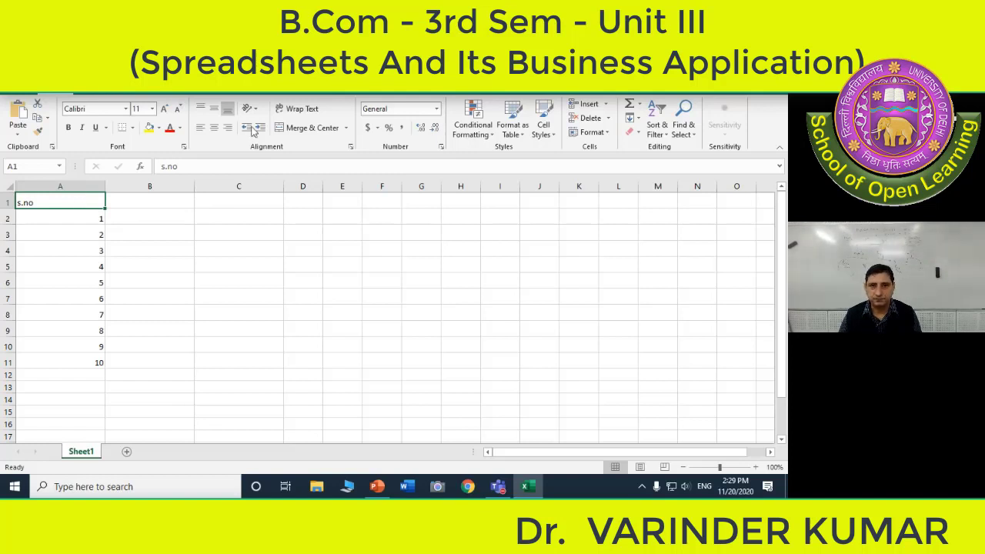
# Centre the s.no heading in A1 and the serial numbers 1–10 in A2:A11.
pyautogui.click(213, 127)
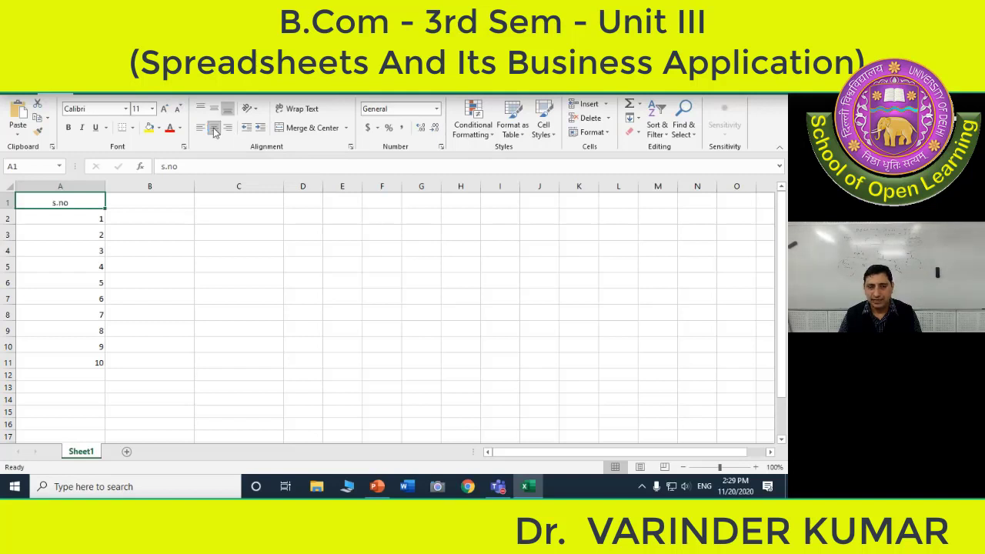
pyautogui.click(77, 214)
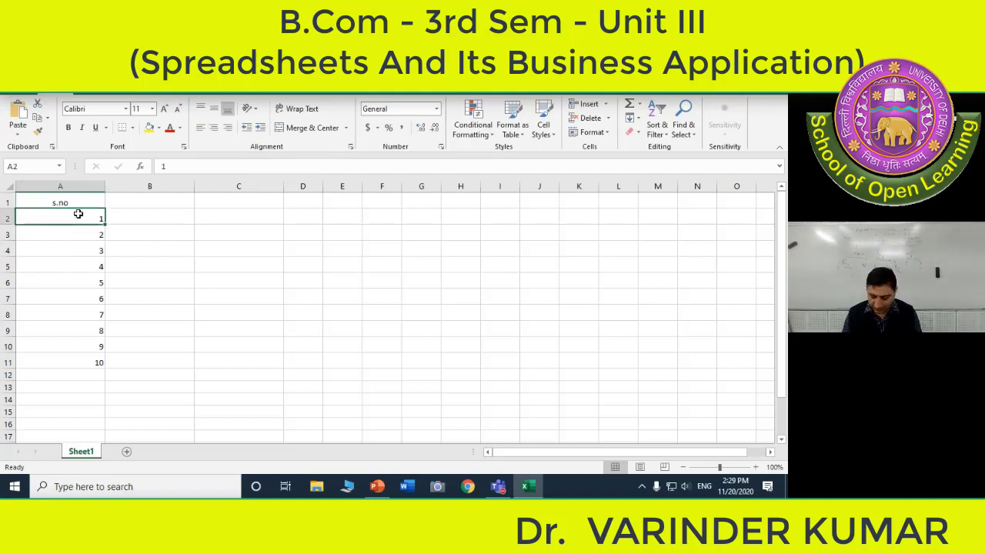
pyautogui.hotkey('shift', 'Down')
pyautogui.hotkey('shift', 'Down')
pyautogui.hotkey('shift', 'Down')
pyautogui.hotkey('shift', 'Down')
pyautogui.hotkey('shift', 'Down')
pyautogui.hotkey('shift', 'Down')
pyautogui.hotkey('shift', 'Down')
pyautogui.hotkey('shift', 'Up')
pyautogui.hotkey('shift', 'Up')
pyautogui.hotkey('shift', 'Up')
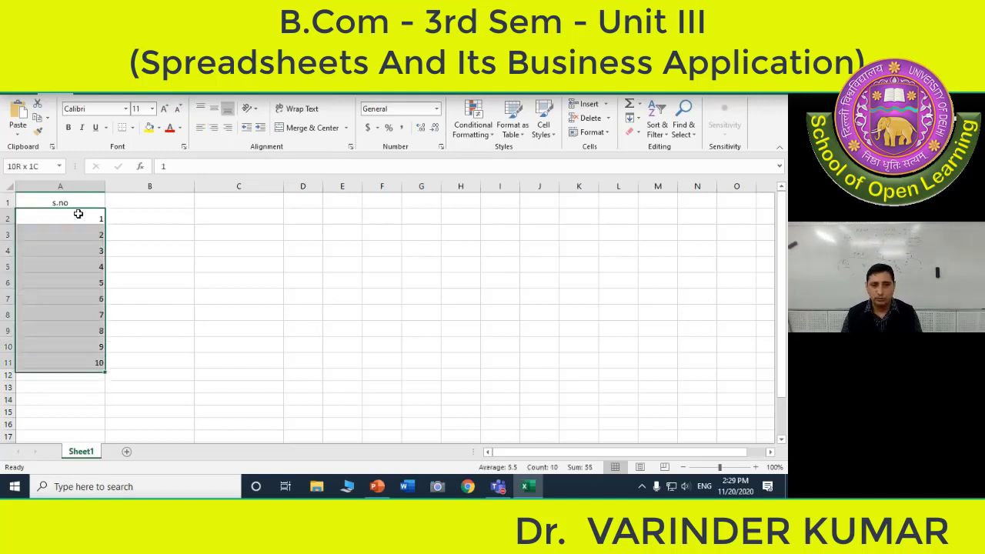
pyautogui.click(214, 127)
pyautogui.click(121, 204)
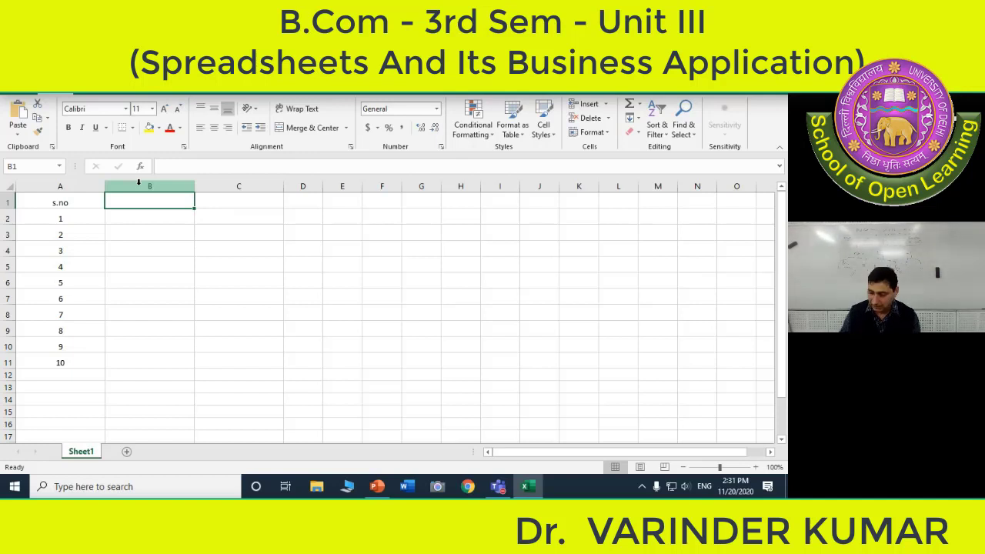
# Switch the s.no heading and numbers 1–10 in A1:A11 to left alignment.
pyautogui.click(72, 200)
pyautogui.hotkey('shift', 'Down')
pyautogui.hotkey('shift', 'Down')
pyautogui.hotkey('shift', 'Down')
pyautogui.hotkey('shift', 'Down')
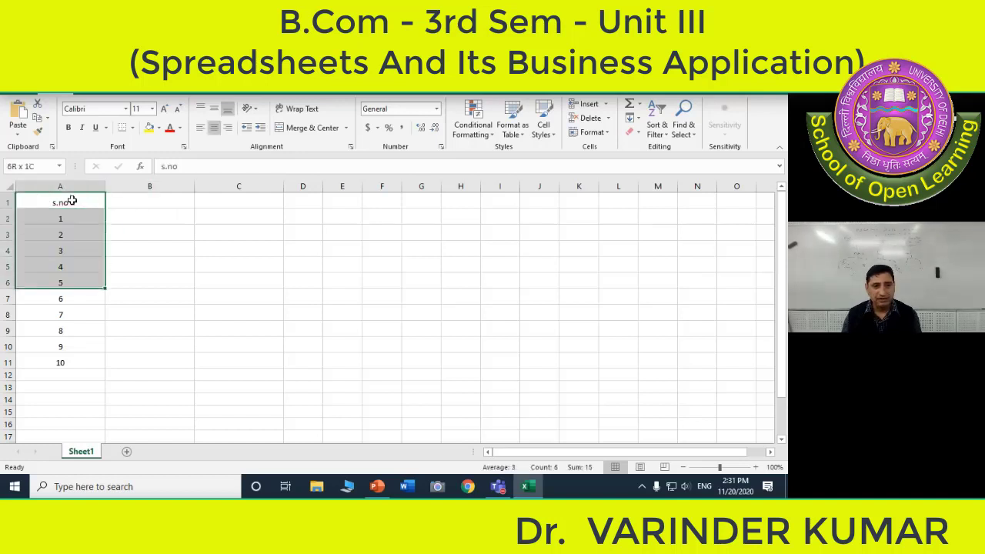
pyautogui.hotkey('shift', 'Down')
pyautogui.hotkey('shift', 'Down')
pyautogui.hotkey('shift', 'Down')
pyautogui.hotkey('shift', 'Down')
pyautogui.hotkey('shift', 'Down')
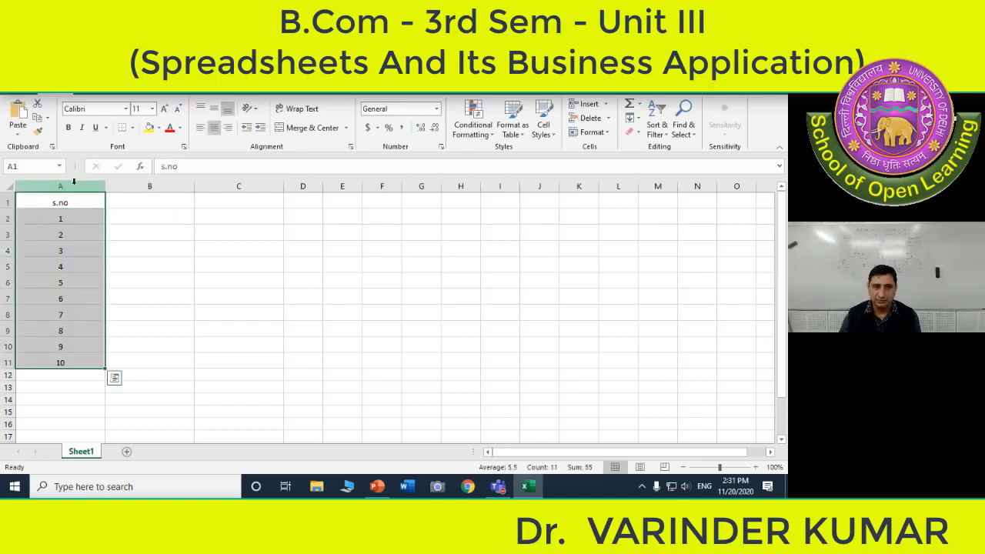
pyautogui.click(201, 129)
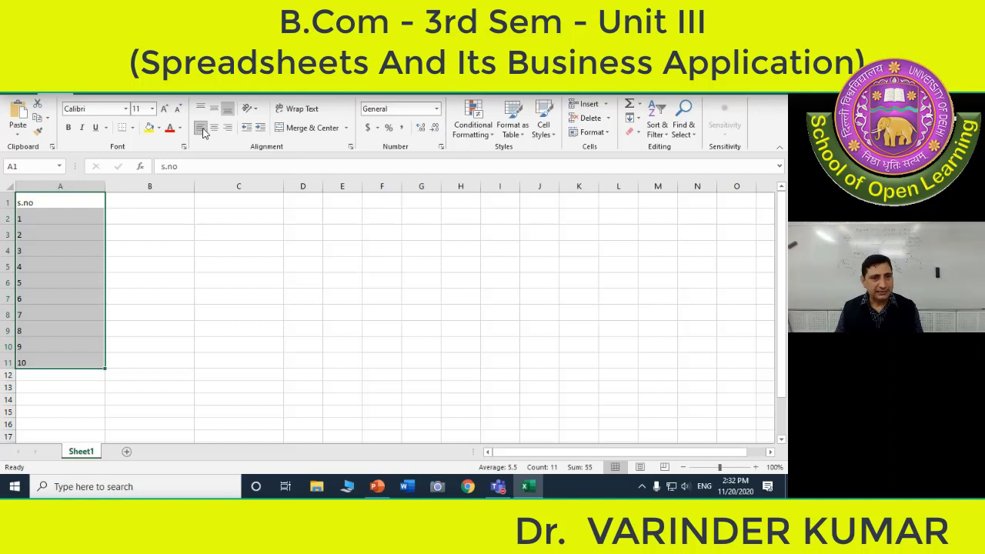
# Right-align the s.no heading and serial numbers 1–10 in A1:A11.
pyautogui.click(226, 129)
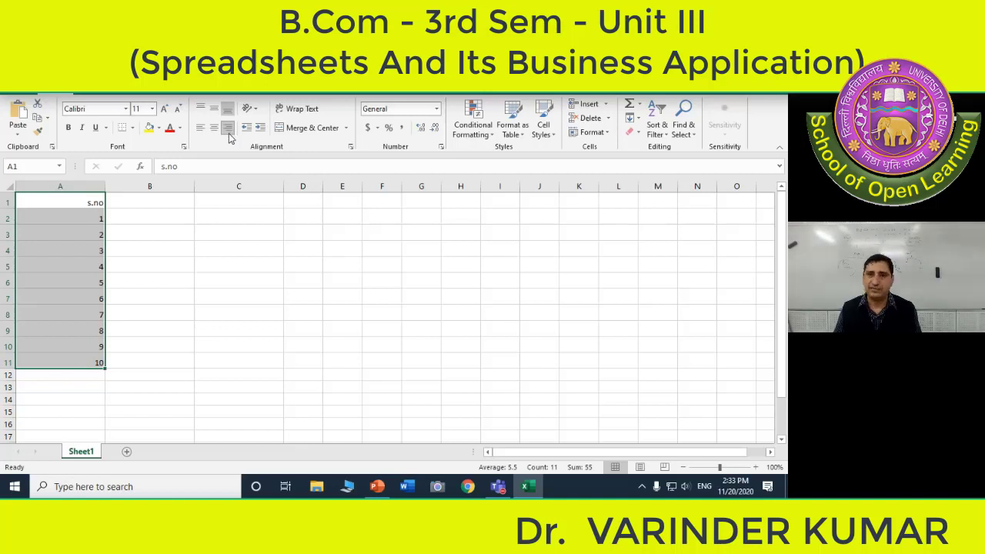
# Centre the s.no heading and serial numbers in A1:A11 again, then select cell B1.
pyautogui.click(213, 128)
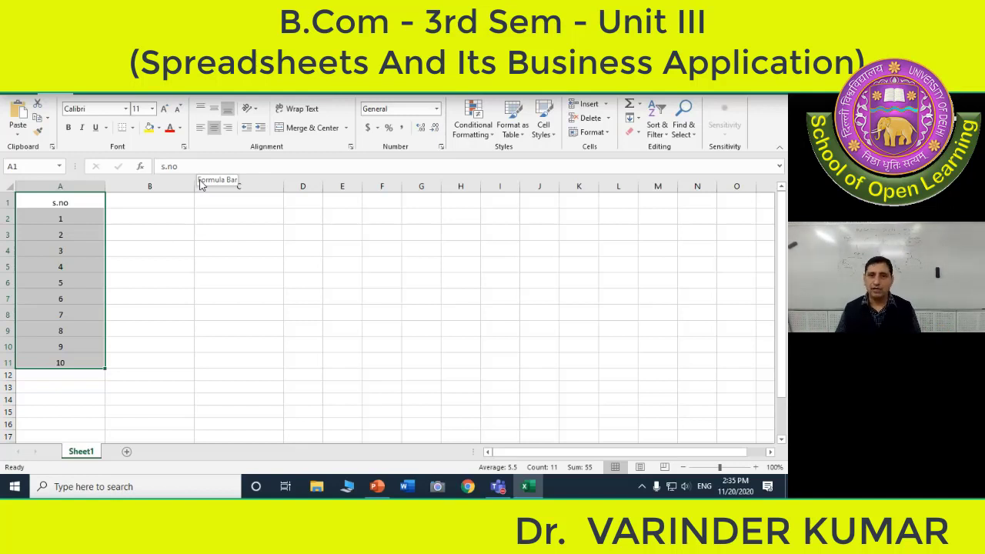
pyautogui.click(154, 202)
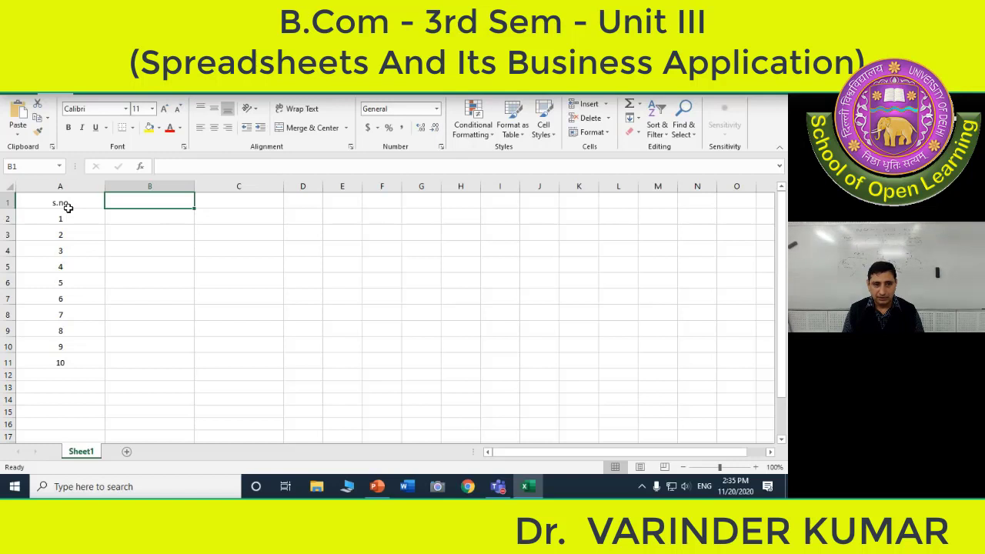
# Enter the heading 'Marks' in cell B1.
pyautogui.click(211, 198)
pyautogui.click(143, 202)
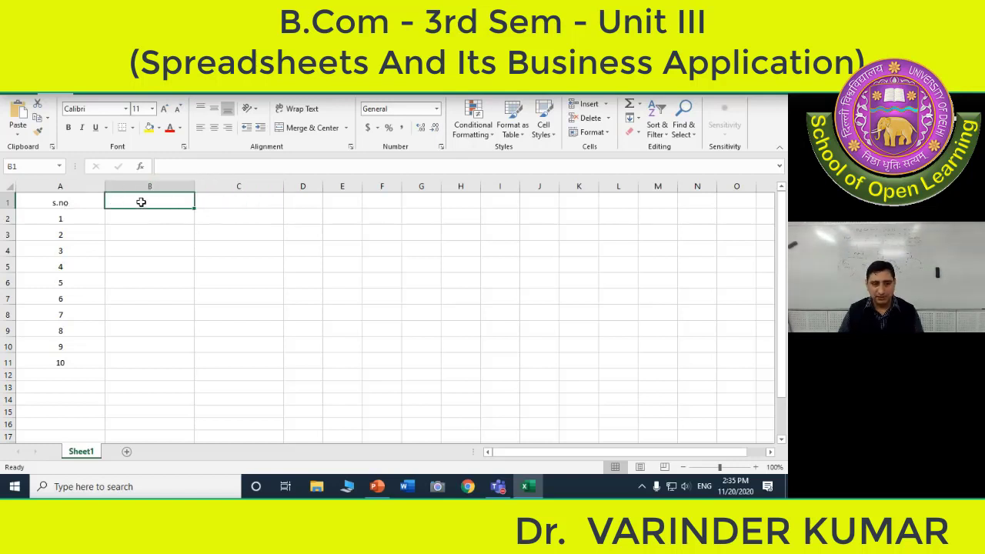
pyautogui.write('M')
pyautogui.press('BackSpace')
pyautogui.write('Ma')
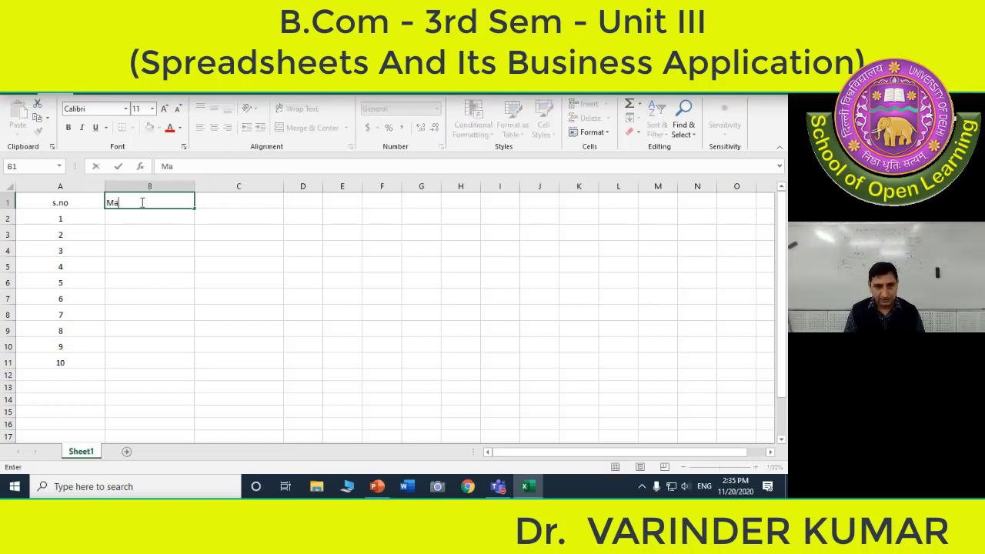
pyautogui.write('rks')
pyautogui.press('Return')
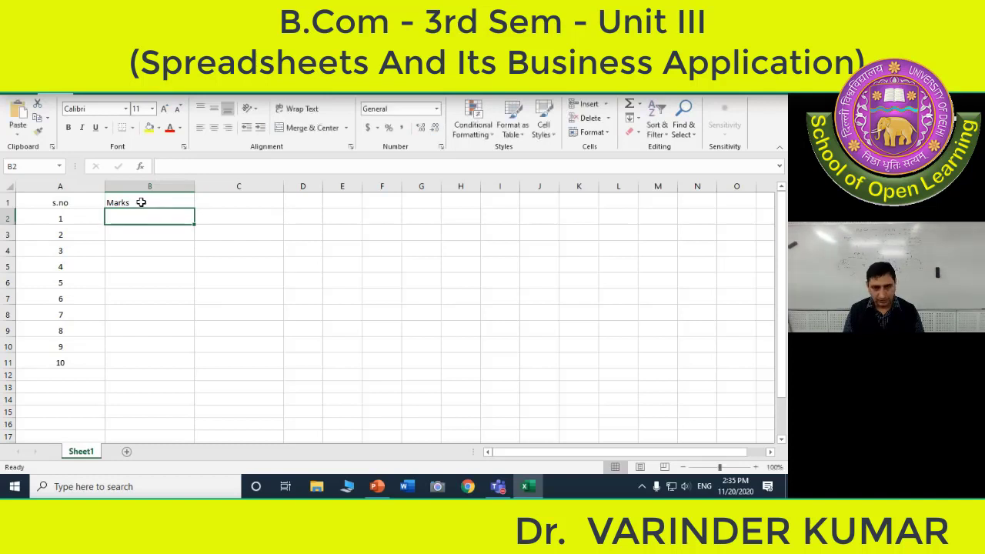
# Replace the B1 heading with 'Maths Maths' and move to cell C1.
pyautogui.click(141, 201)
pyautogui.press('Delete')
pyautogui.write('Ma')
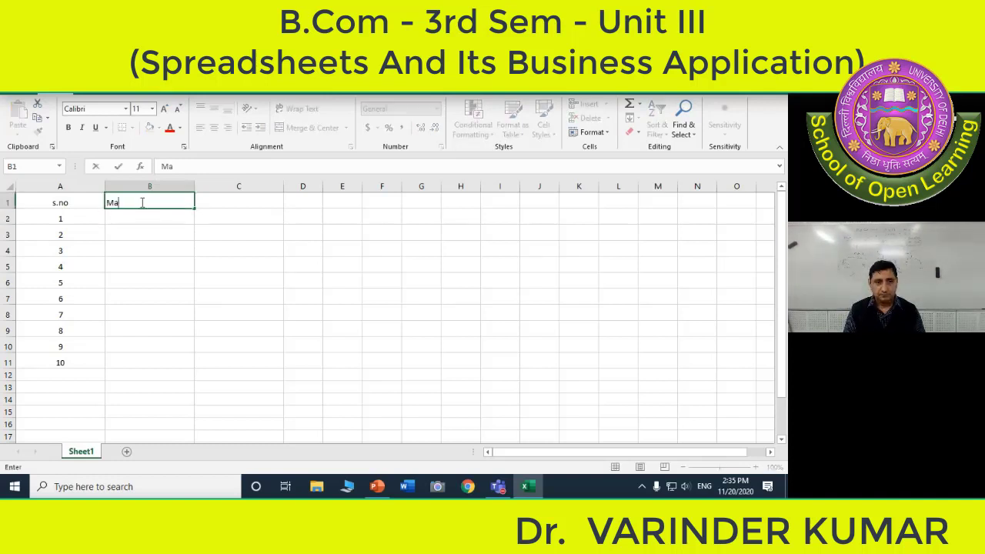
pyautogui.write('ths Mat')
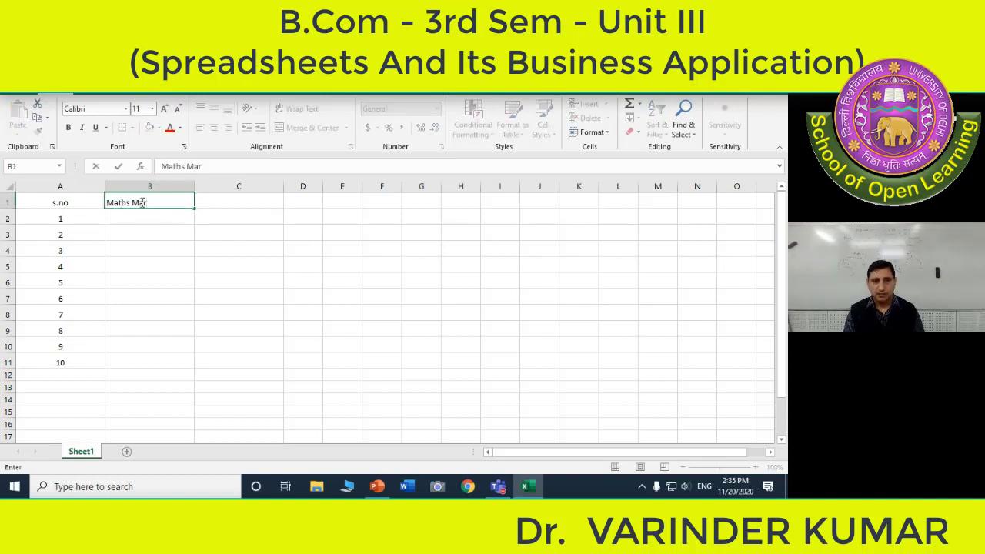
pyautogui.write('hs')
pyautogui.press('Return')
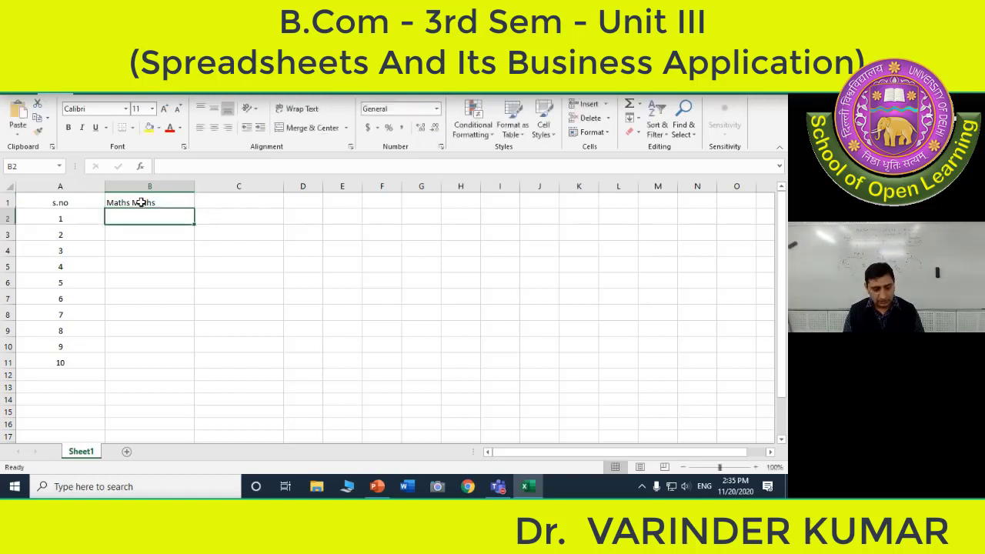
pyautogui.press('Up')
pyautogui.press('Right')
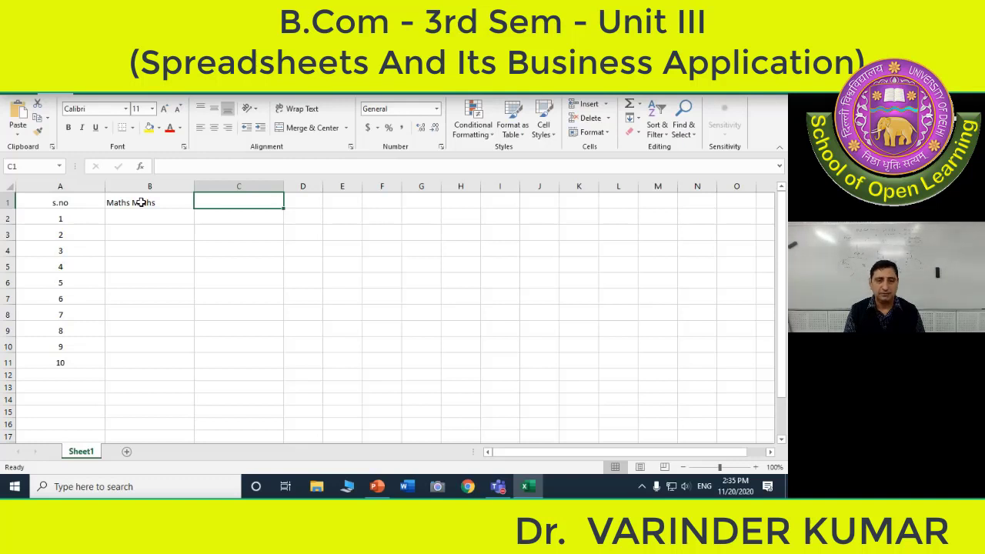
# Enter 'computer application' in C1 and begin the heading 'cyber' in D1.
pyautogui.write('computer ')
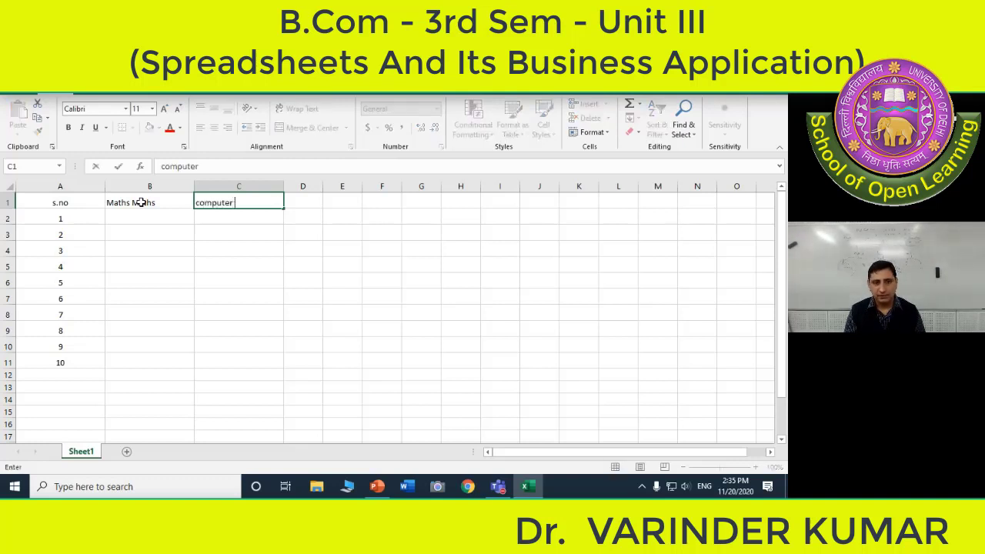
pyautogui.write('application')
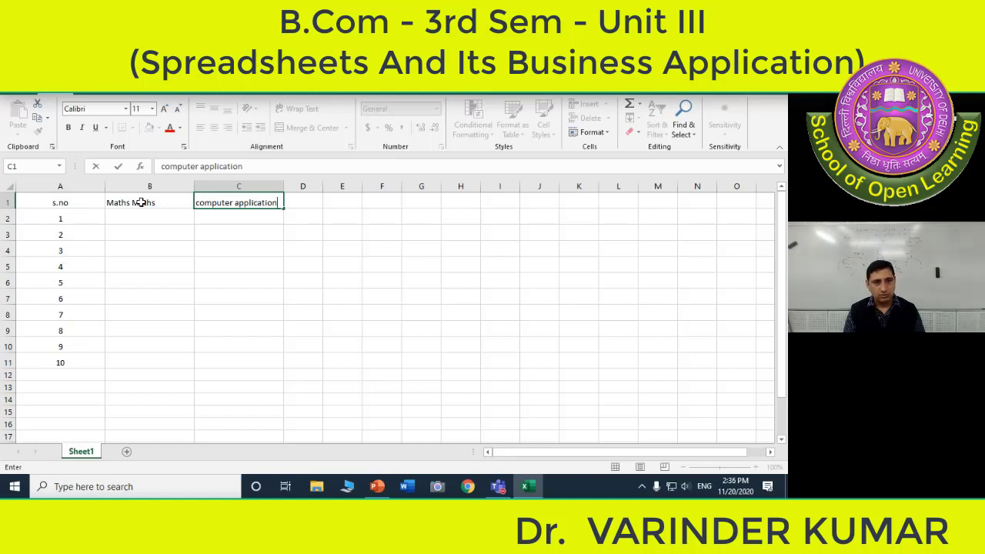
pyautogui.press('Tab')
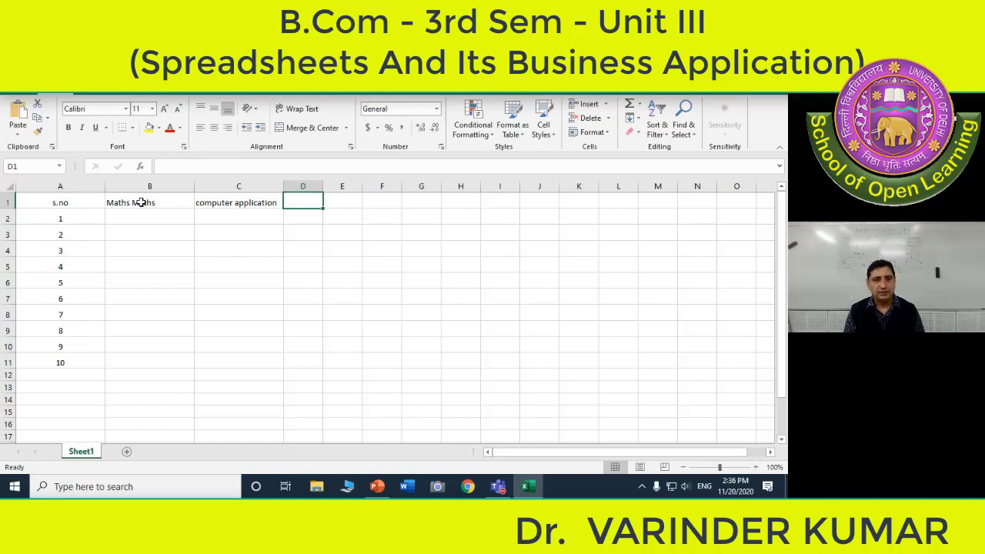
pyautogui.write('cyber')
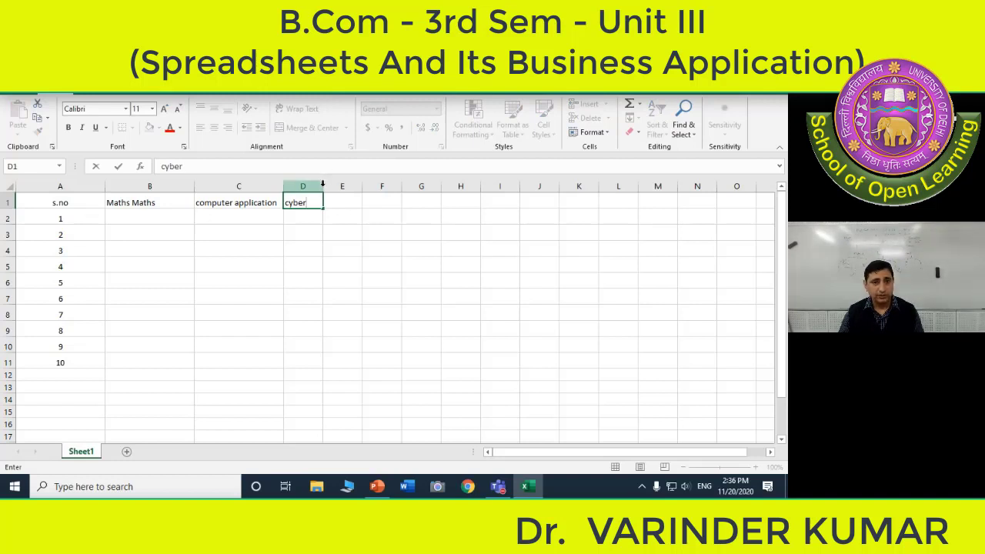
# Widen columns D and E, add the heading 'Total' in E1, then return to B2.
pyautogui.moveTo(322, 186); pyautogui.dragTo(358, 187)
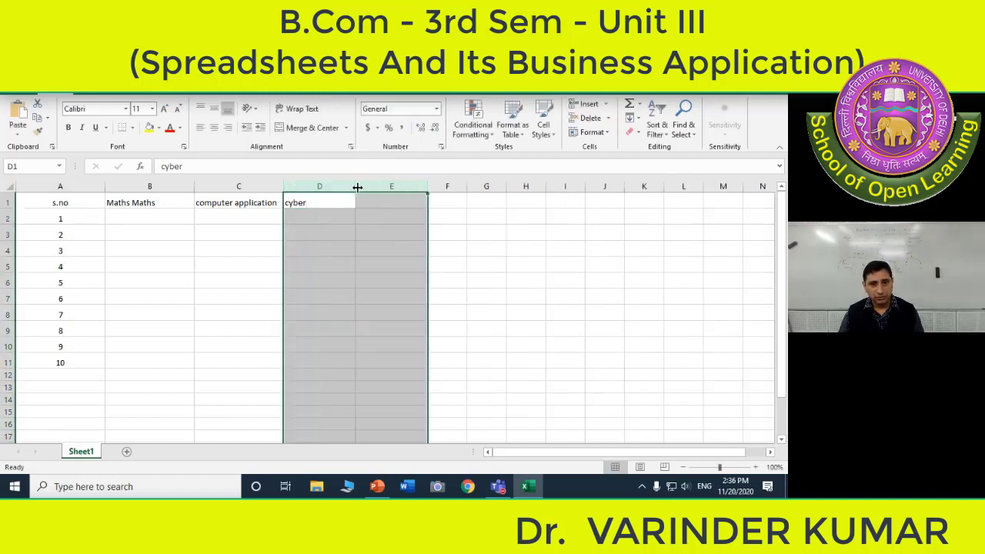
pyautogui.click(362, 203)
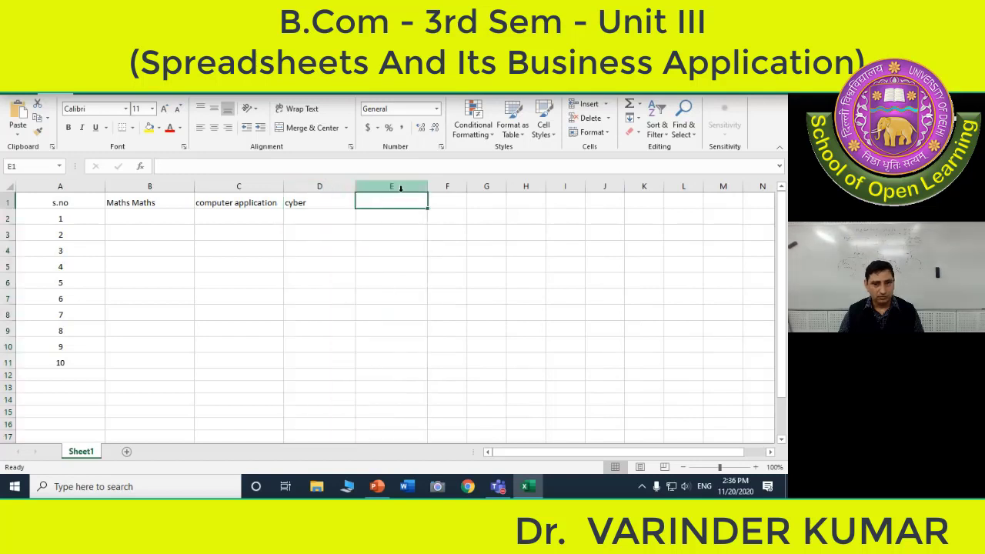
pyautogui.write('tota')
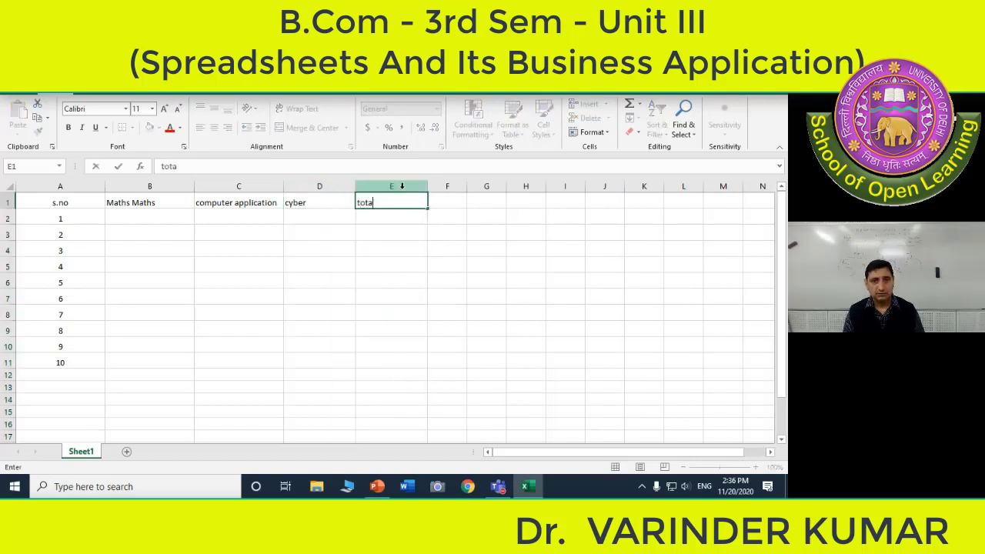
pyautogui.press('BackSpace')
pyautogui.press('BackSpace')
pyautogui.press('BackSpace')
pyautogui.press('BackSpace')
pyautogui.write('Tota')
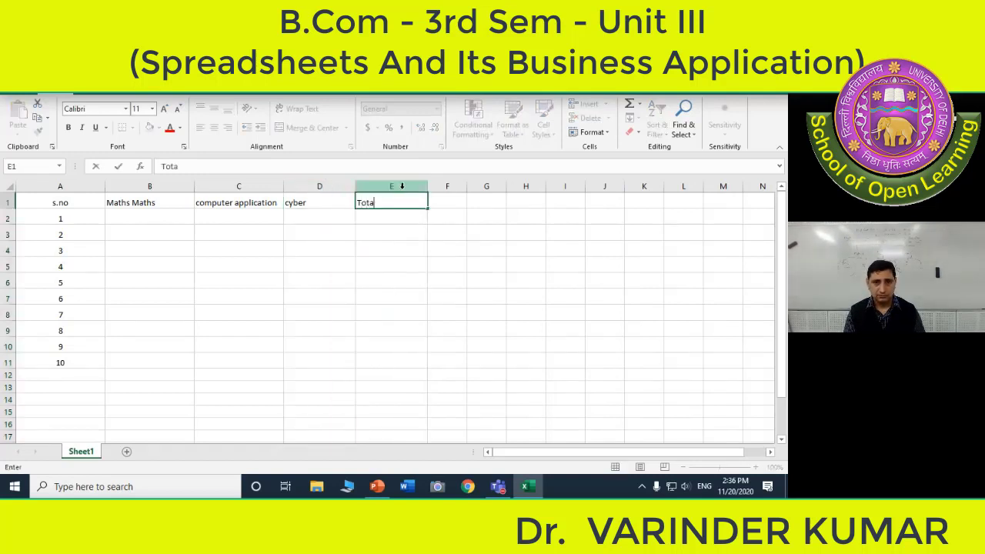
pyautogui.write('l')
pyautogui.press('Return')
pyautogui.press('Left')
pyautogui.press('Left')
pyautogui.press('Left')
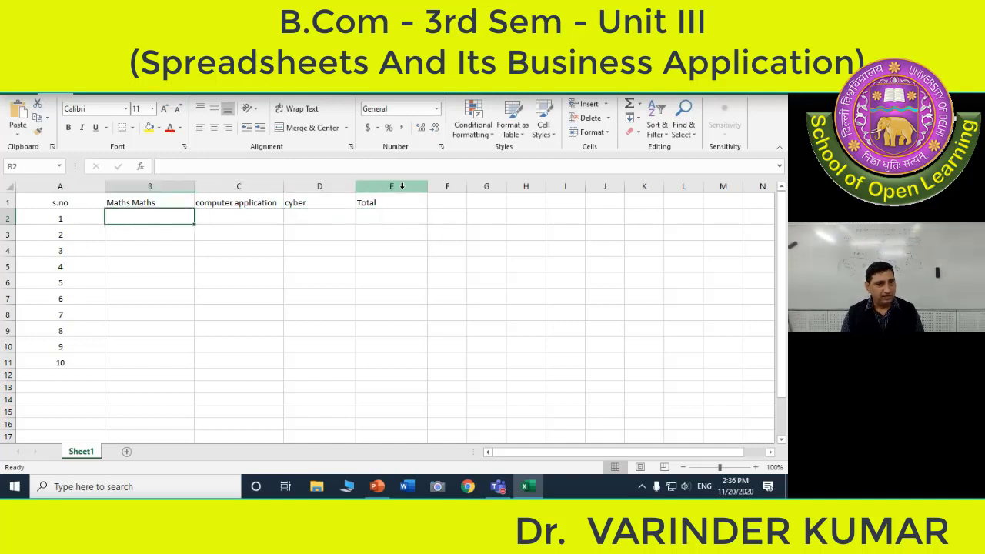
pyautogui.press('Up')
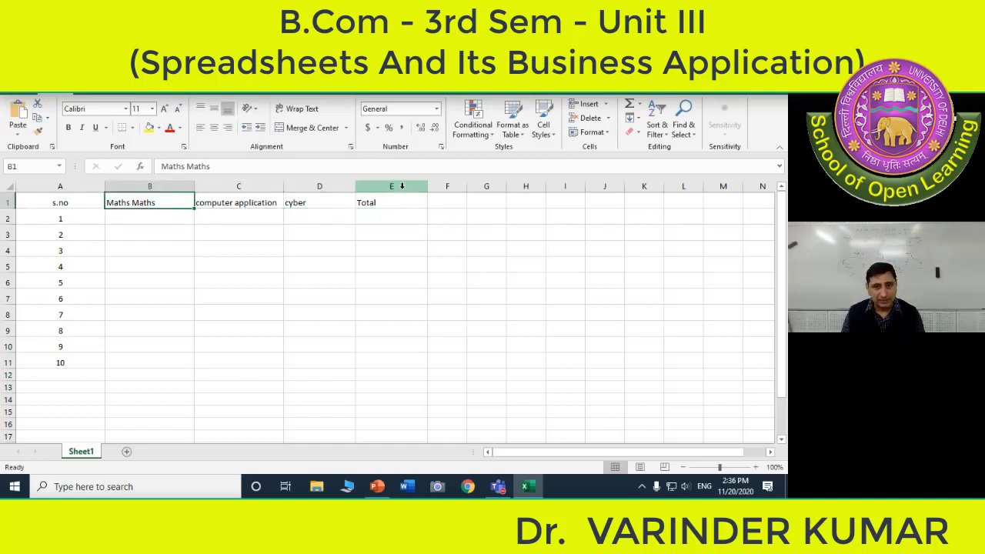
pyautogui.press('Down')
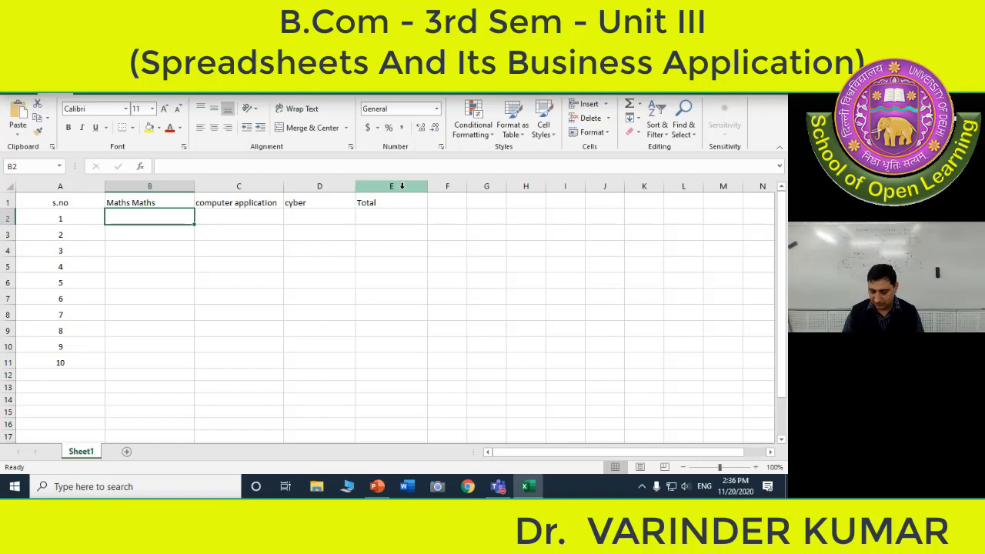
# Enter Maths marks 96, 85, 75, 65, 55, 49, 39, 29, 88 and 16 in B2:B11.
pyautogui.write('96')
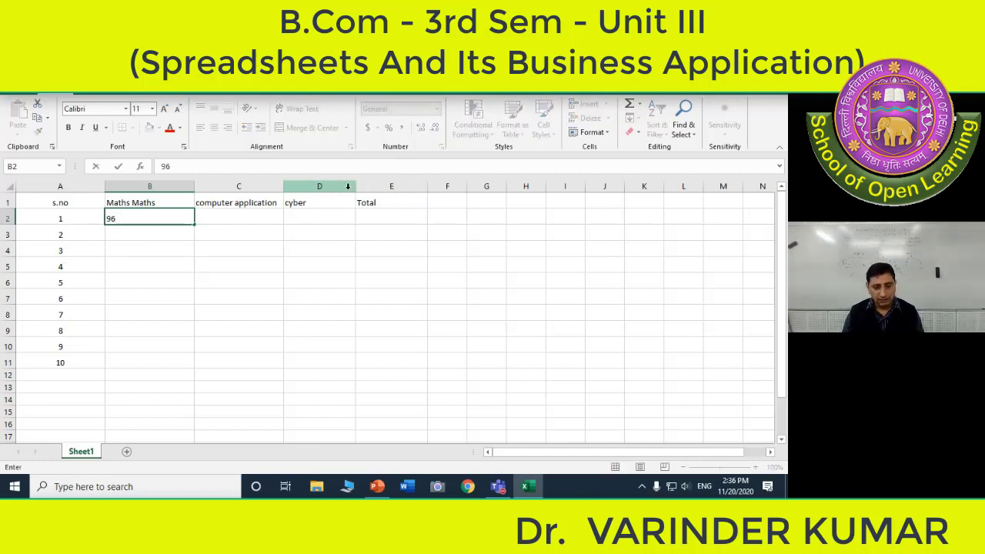
pyautogui.press('Return')
pyautogui.write('85')
pyautogui.press('Return')
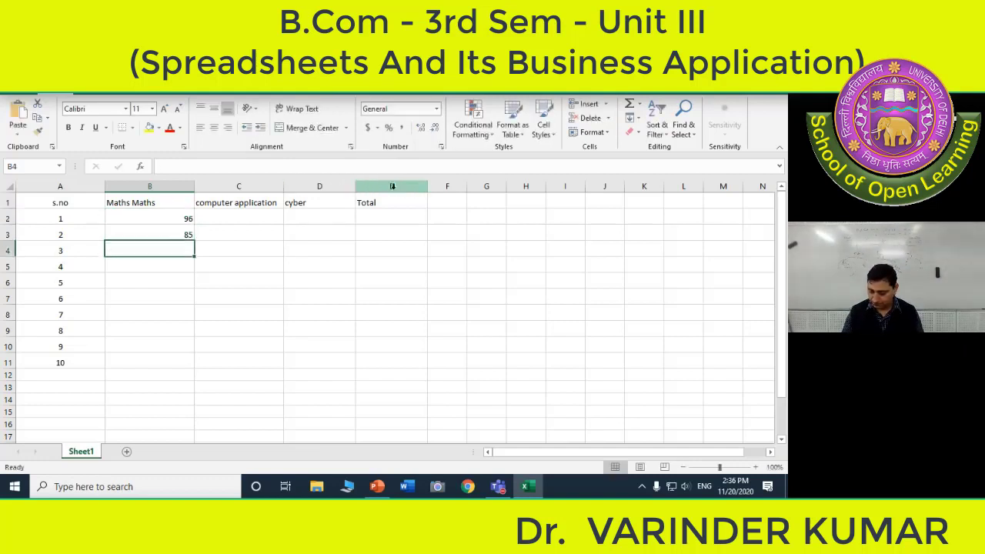
pyautogui.write('75')
pyautogui.press('Return')
pyautogui.write('65')
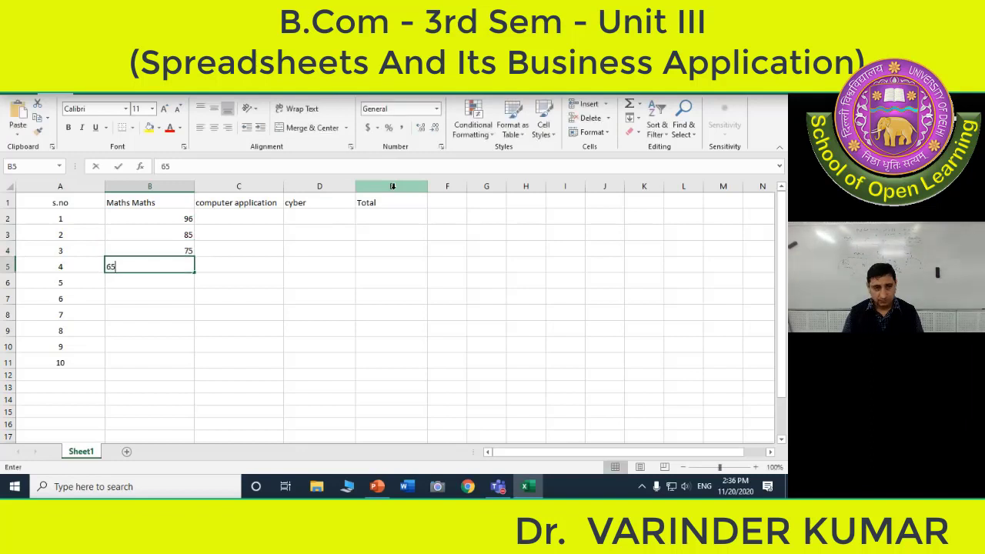
pyautogui.press('Return')
pyautogui.write('55')
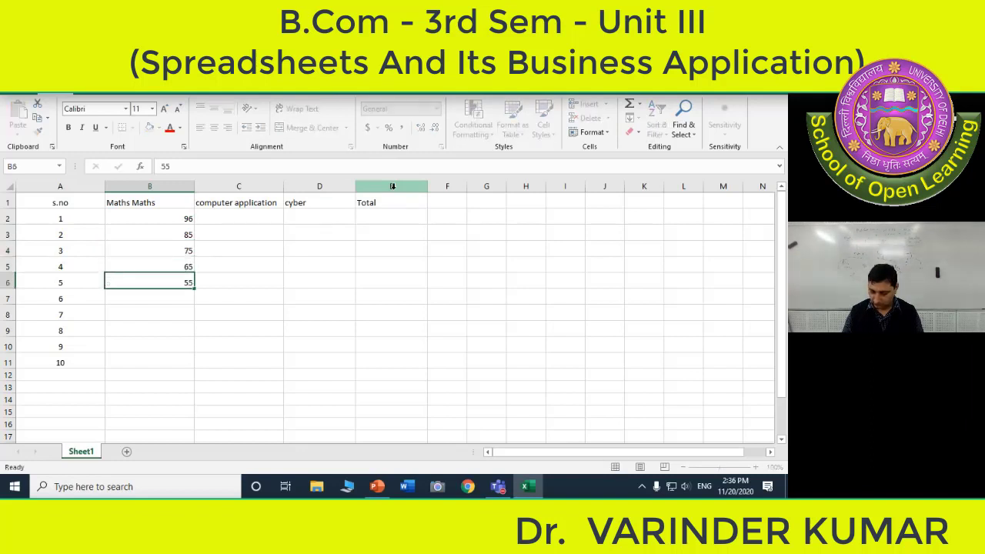
pyautogui.press('Return')
pyautogui.write('4')
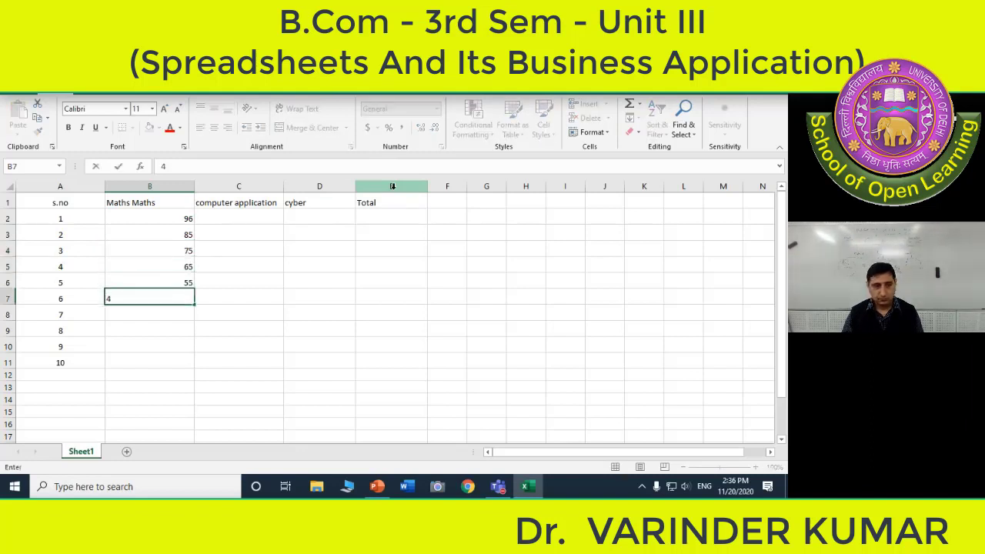
pyautogui.write('9')
pyautogui.press('Return')
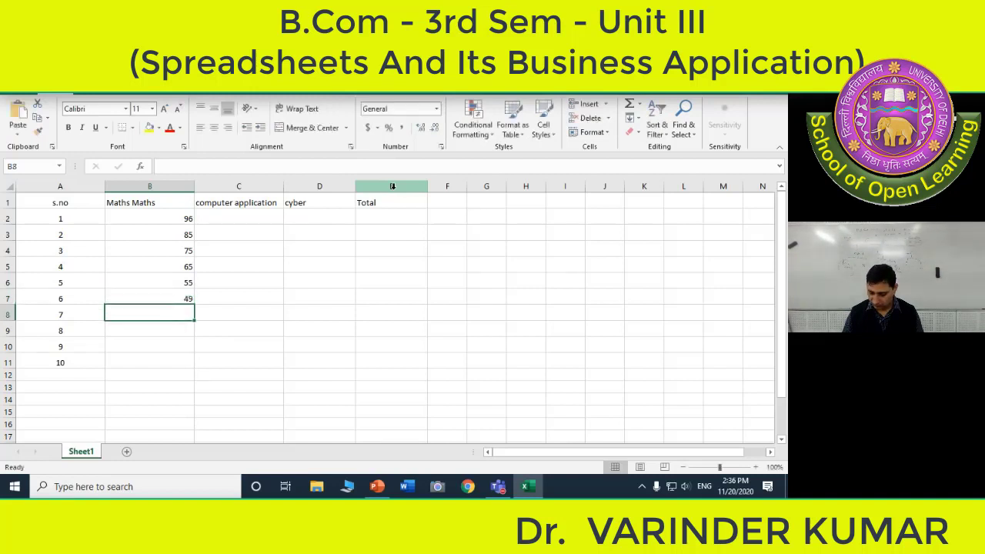
pyautogui.write('39')
pyautogui.press('Return')
pyautogui.write('2')
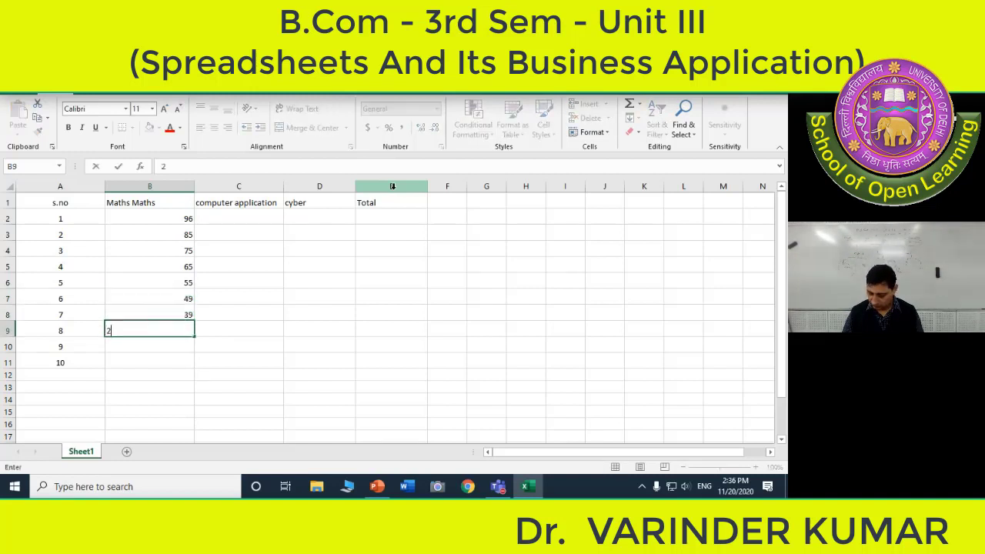
pyautogui.write('9')
pyautogui.press('Return')
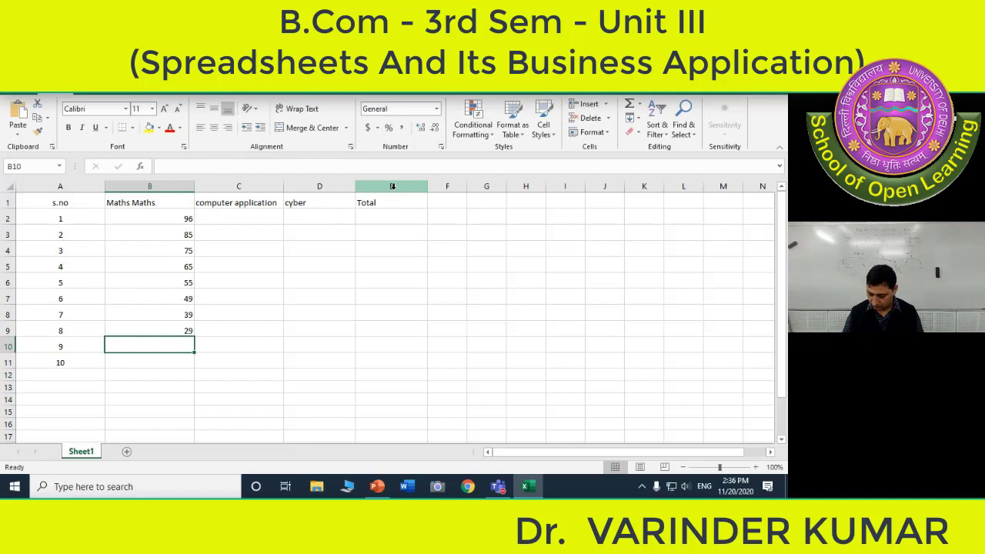
pyautogui.write('88')
pyautogui.press('Return')
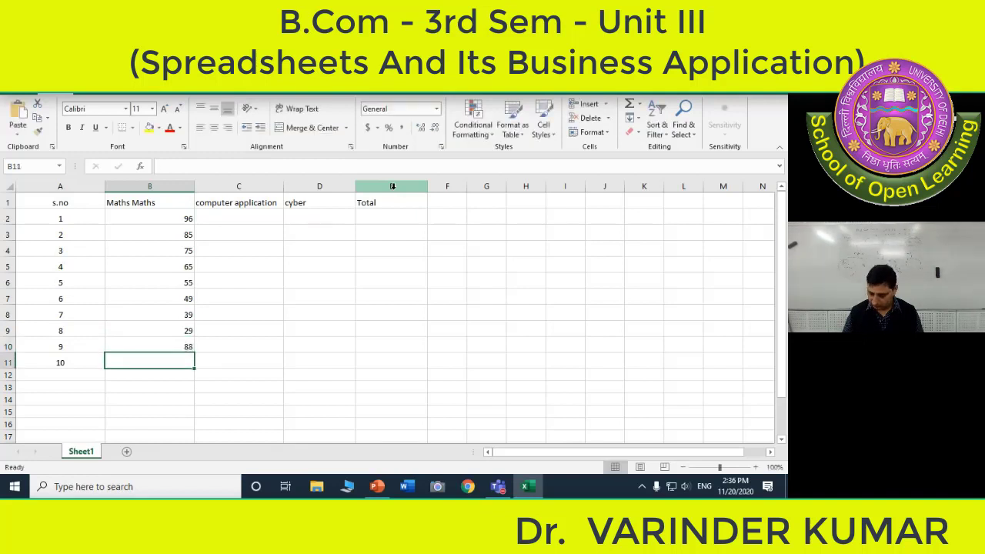
pyautogui.write('16')
pyautogui.press('Return')
pyautogui.press('Up')
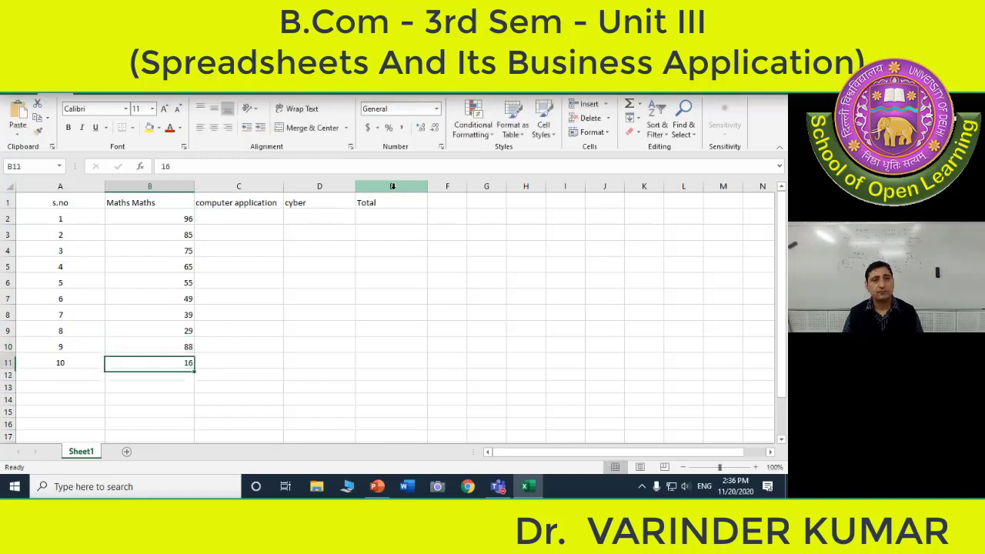
pyautogui.press('Up')
pyautogui.press('Up')
pyautogui.press('Up')
pyautogui.press('Up')
pyautogui.press('Up')
pyautogui.press('Up')
pyautogui.press('Up')
pyautogui.press('Up')
pyautogui.press('Up')
# Enter computer application marks 99, 89, 79, 69, 59, 49, 68, 78, 88, 99 in C2:C11.
pyautogui.press('Right')
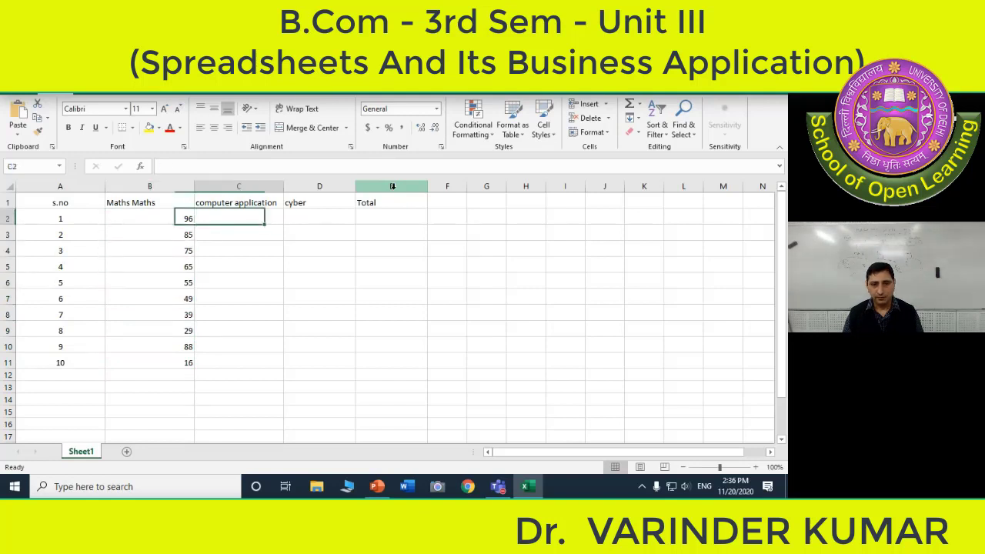
pyautogui.write('9')
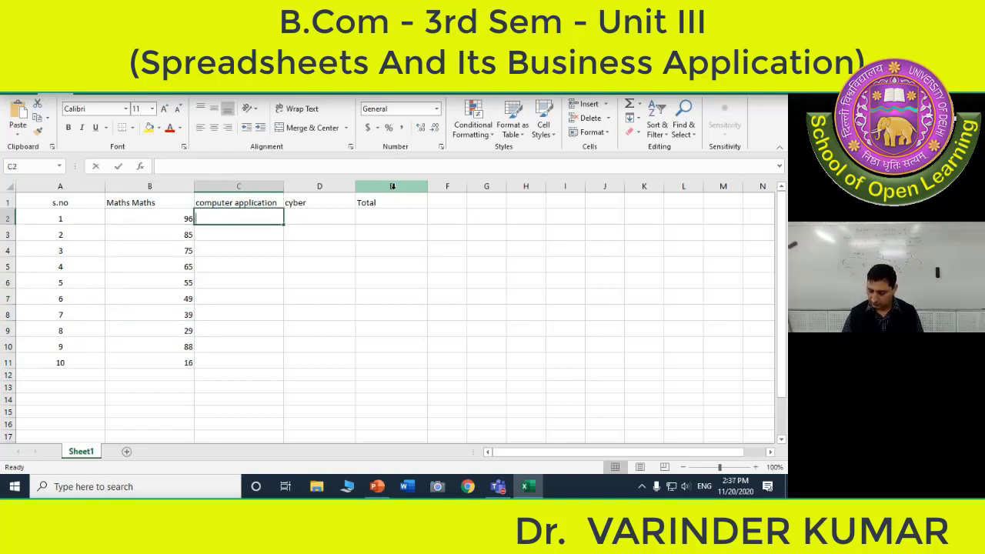
pyautogui.write('9')
pyautogui.press('Return')
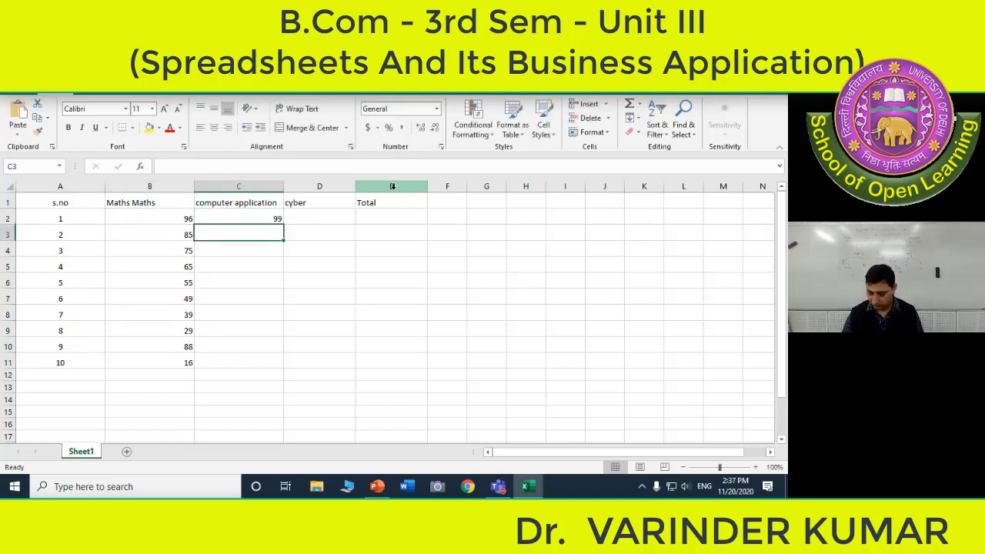
pyautogui.write('89')
pyautogui.press('Return')
pyautogui.write('7')
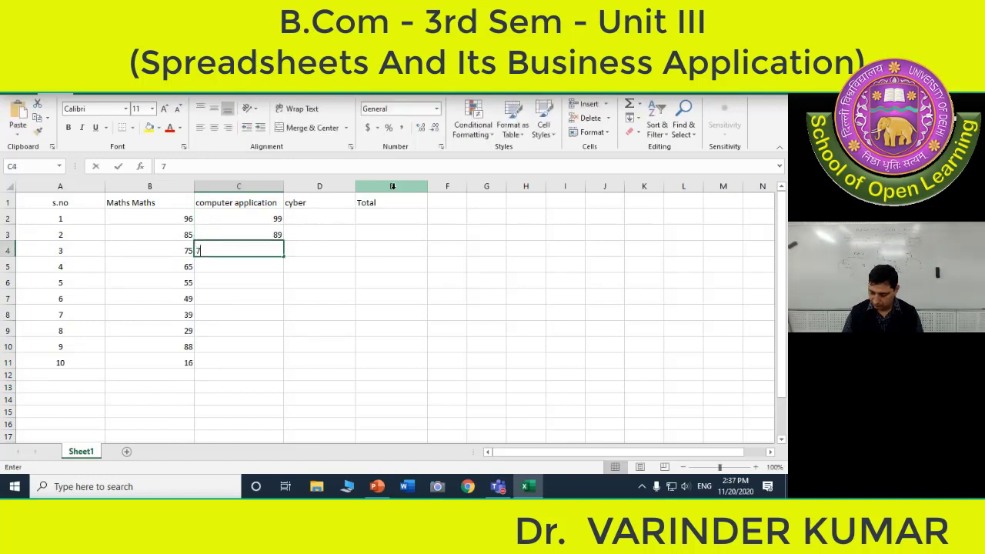
pyautogui.write('9')
pyautogui.press('Return')
pyautogui.write('69')
pyautogui.press('Return')
pyautogui.write('59')
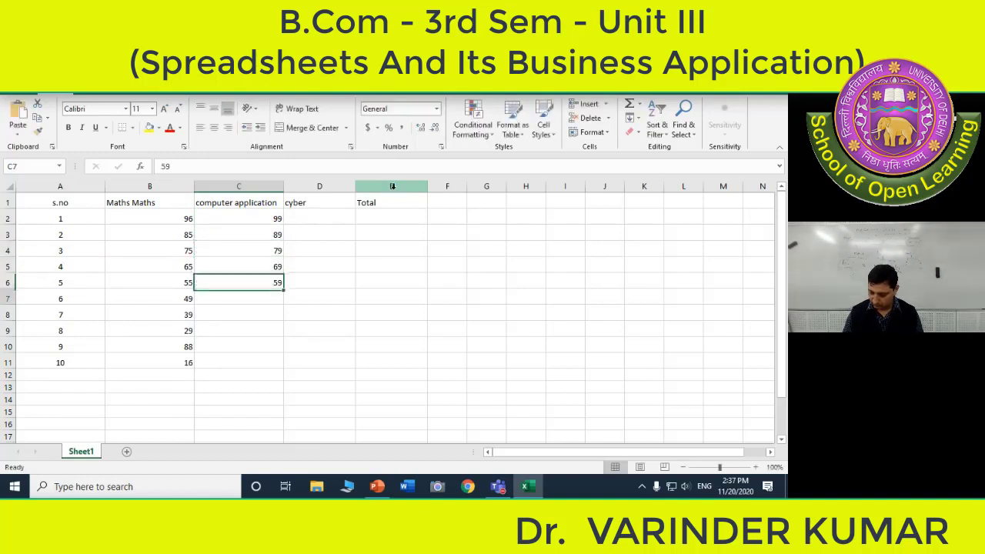
pyautogui.press('Return')
pyautogui.write('49')
pyautogui.press('Return')
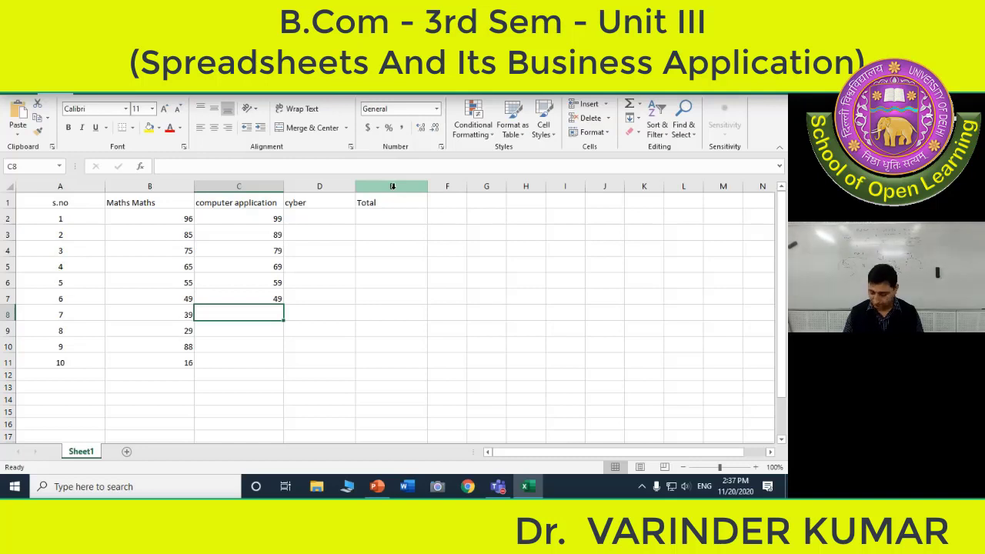
pyautogui.write('68')
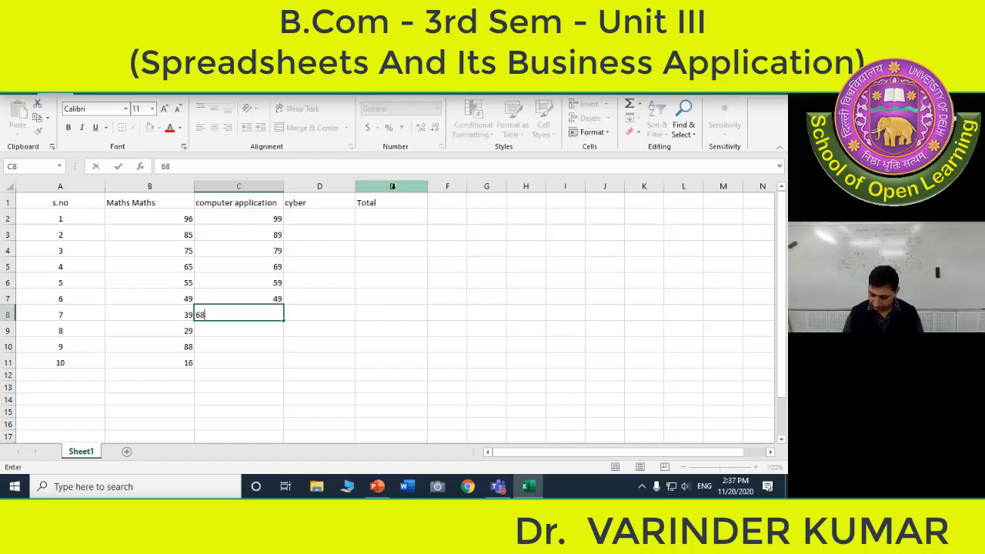
pyautogui.press('Return')
pyautogui.write('78')
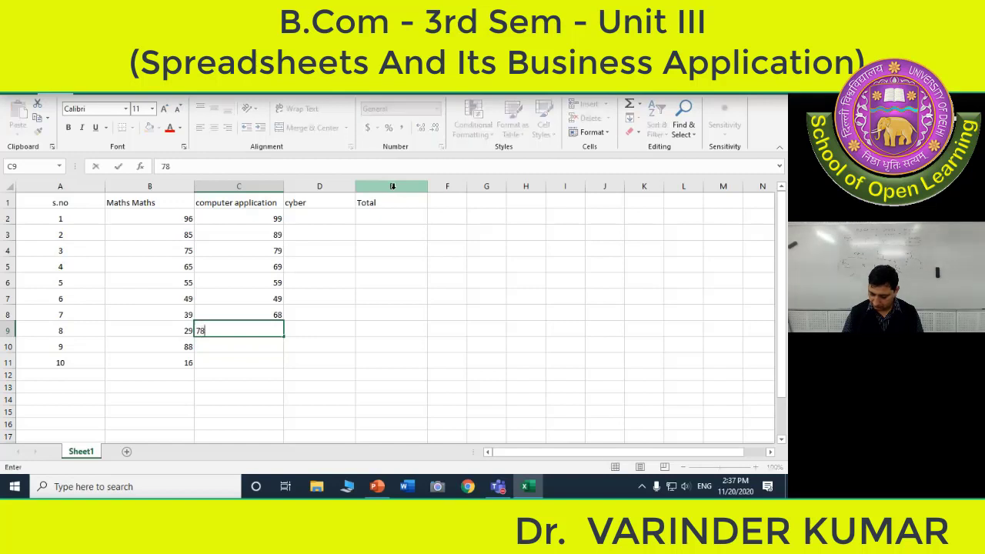
pyautogui.press('Return')
pyautogui.write('88')
pyautogui.press('Return')
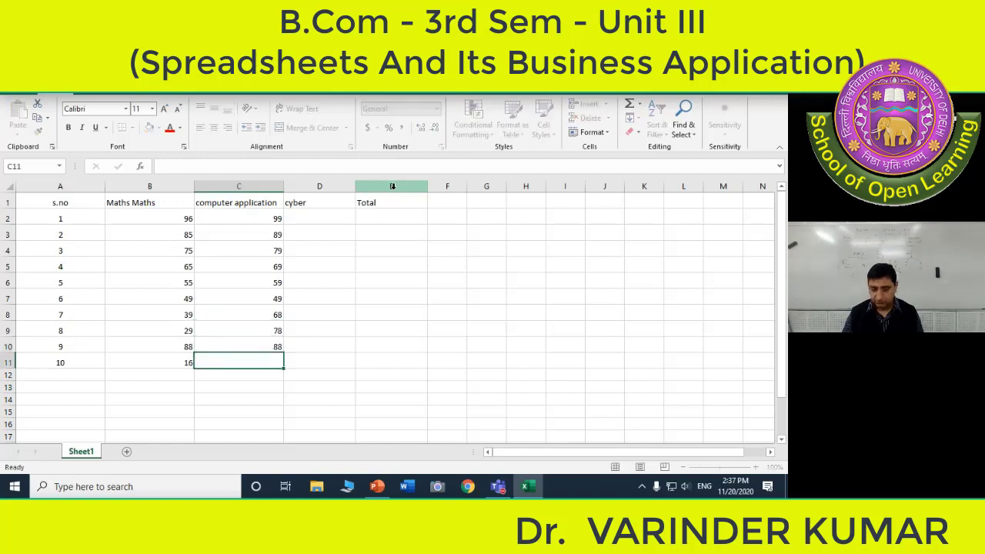
pyautogui.write('99')
pyautogui.press('Return')
# Re-enter 99 as student 10's mark in C11, then return to the cyber heading in D1.
pyautogui.press('Up')
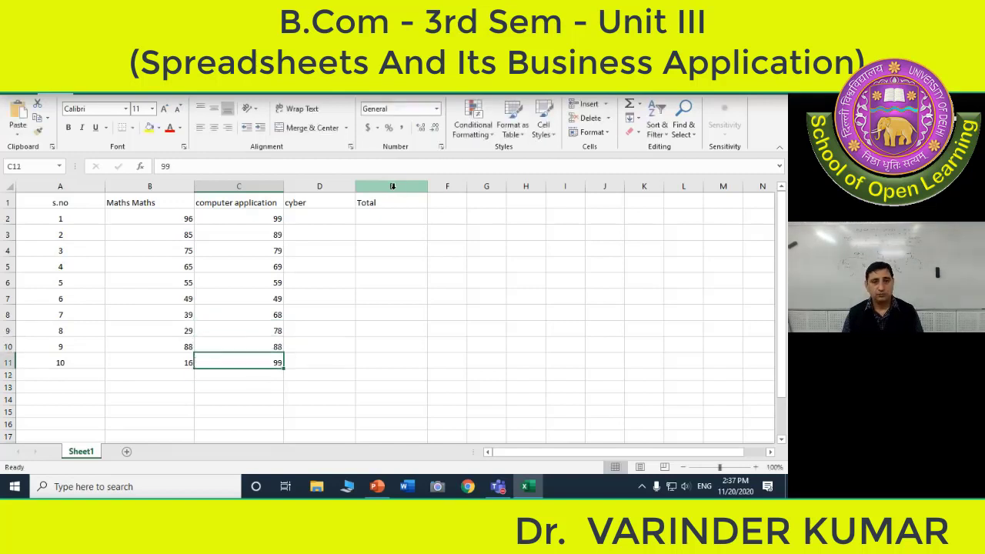
pyautogui.press('Up')
pyautogui.press('Up')
pyautogui.press('Down')
pyautogui.press('Down')
pyautogui.write('88')
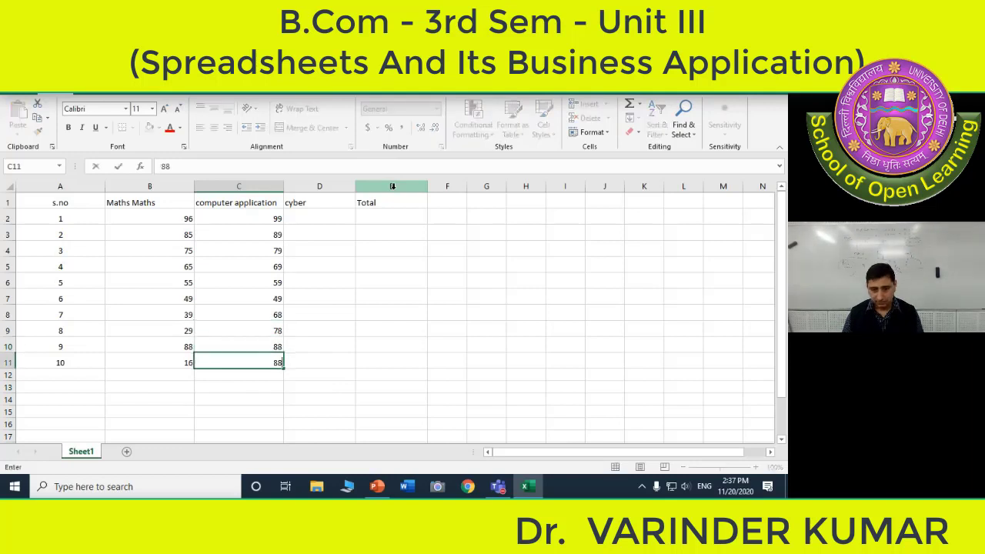
pyautogui.press('BackSpace')
pyautogui.press('BackSpace')
pyautogui.write('99')
pyautogui.press('Return')
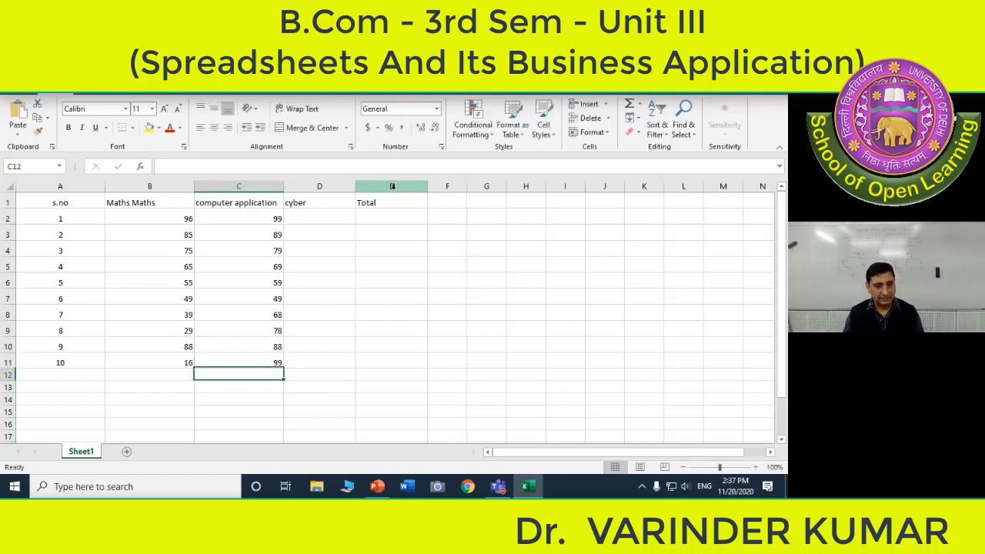
pyautogui.press('Up')
pyautogui.press('Up')
pyautogui.press('Up')
pyautogui.press('Up')
pyautogui.press('Up')
pyautogui.press('Up')
pyautogui.press('Up')
pyautogui.press('Up')
pyautogui.press('Up')
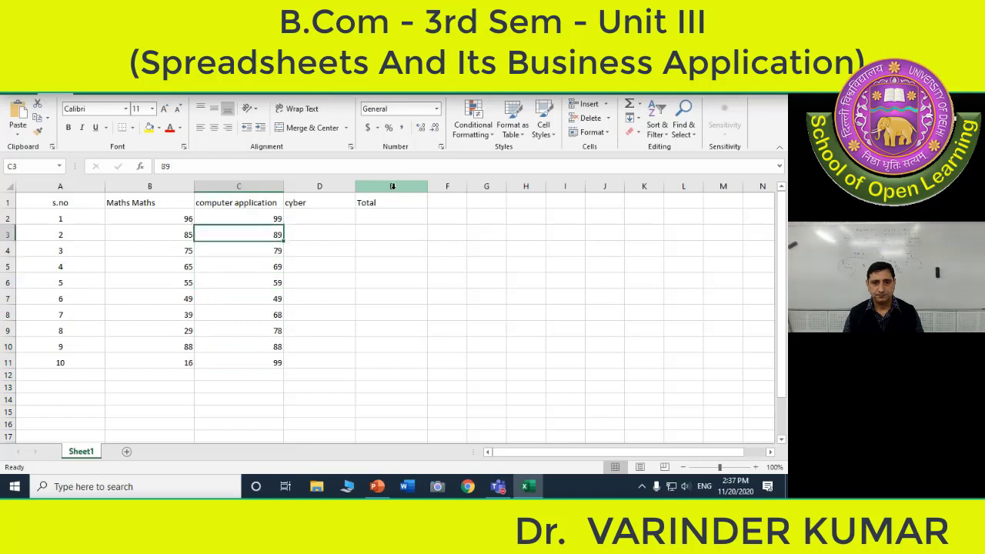
pyautogui.press('Up')
pyautogui.press('Up')
pyautogui.press('Right')
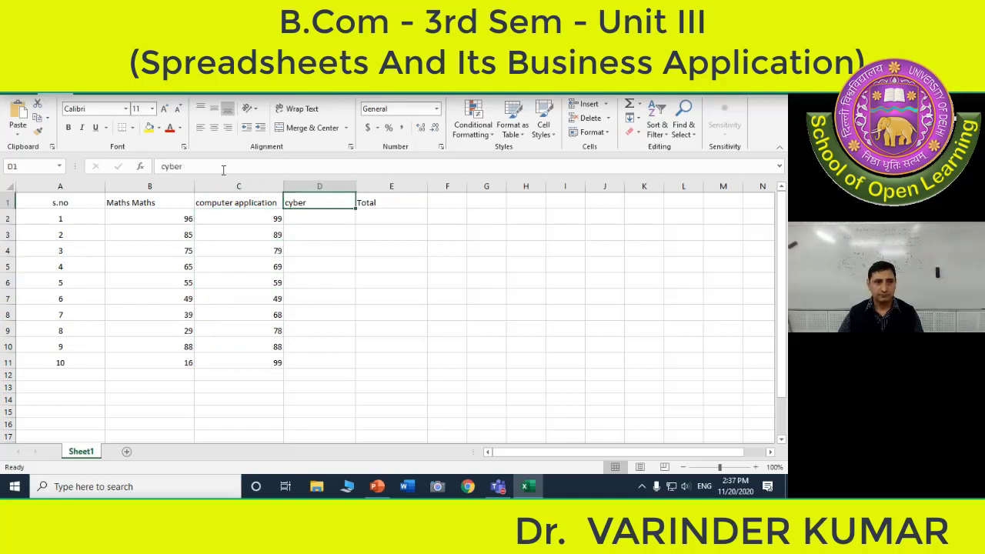
pyautogui.click(220, 169)
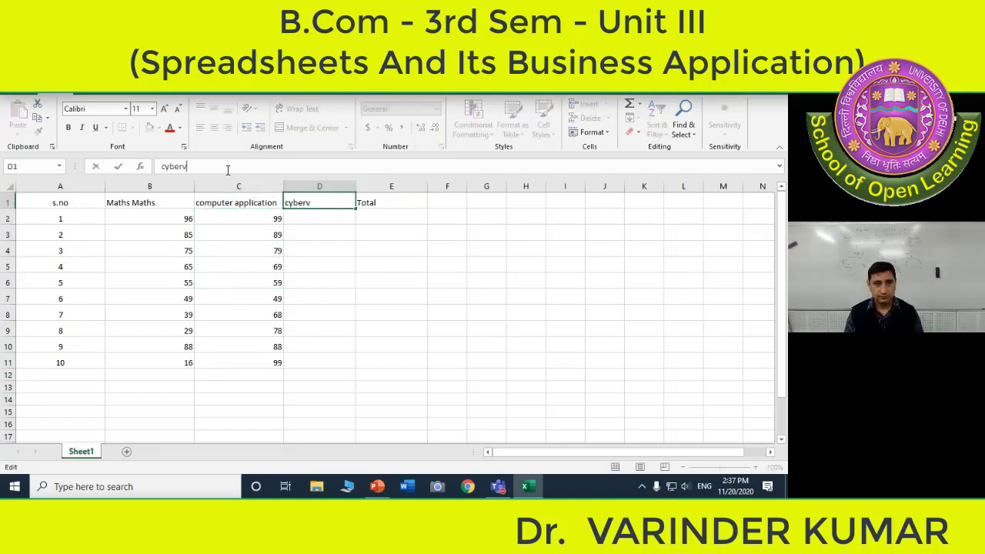
# Extend the D1 heading to 'cyber crime and laws' and widen column D to fit it.
pyautogui.write('crime and l')
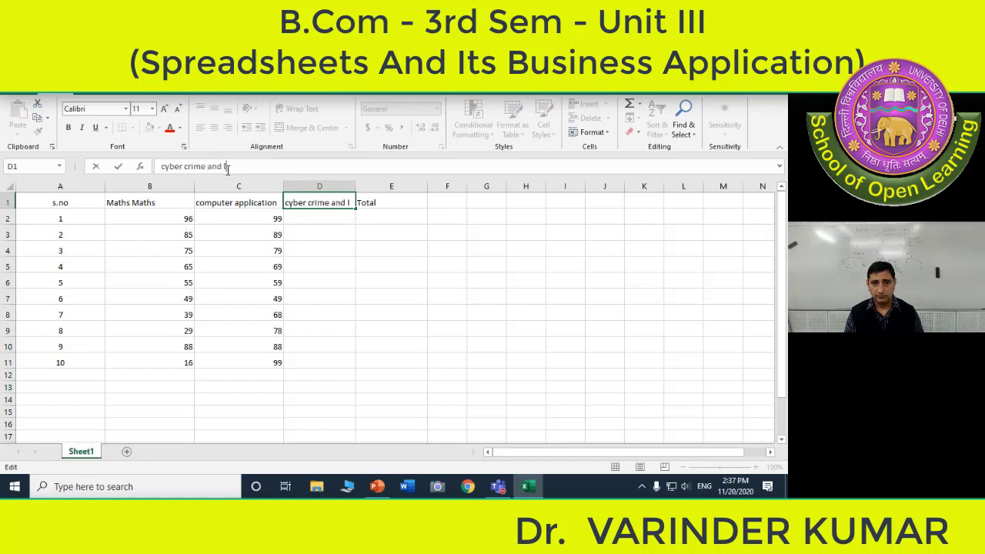
pyautogui.write('aw')
pyautogui.press('Return')
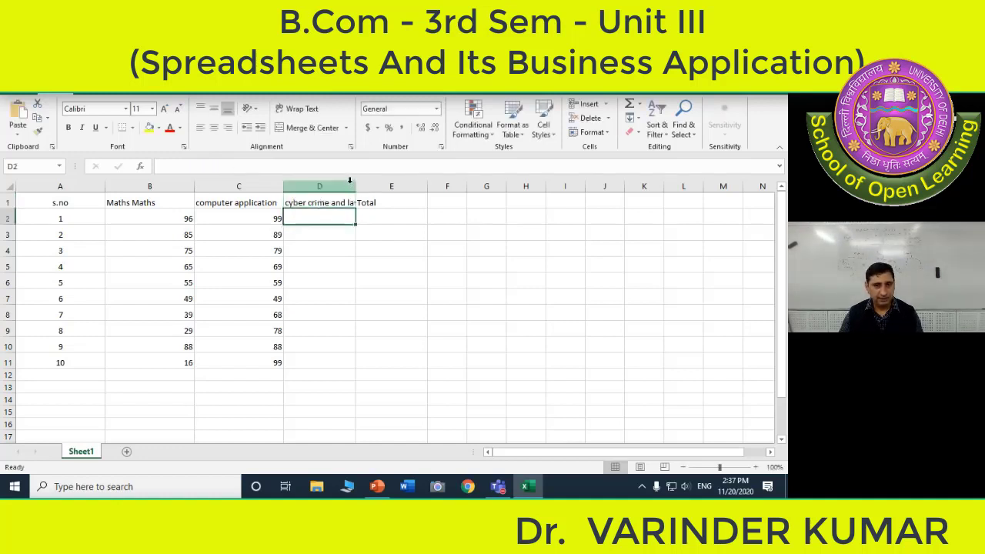
pyautogui.click(323, 204)
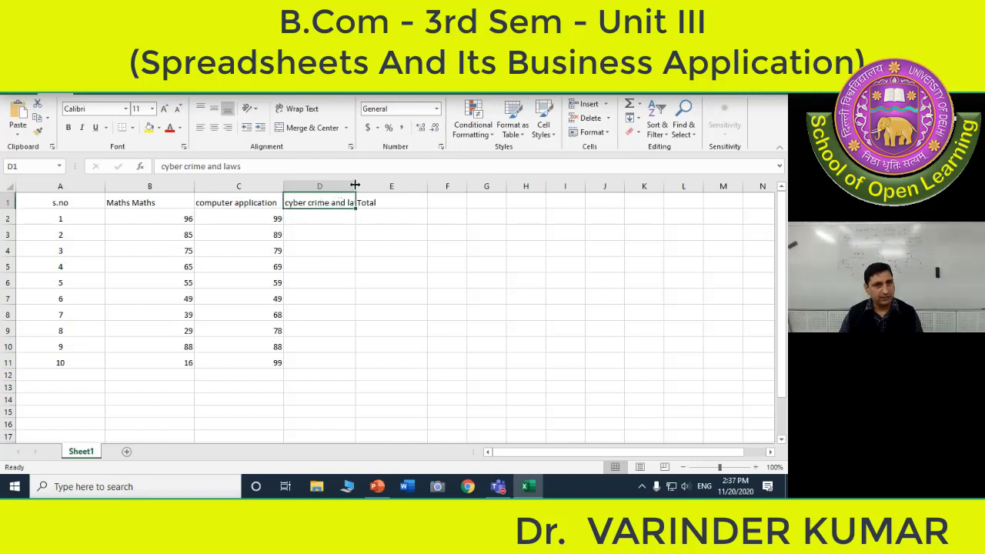
pyautogui.moveTo(356, 186); pyautogui.dragTo(372, 187)
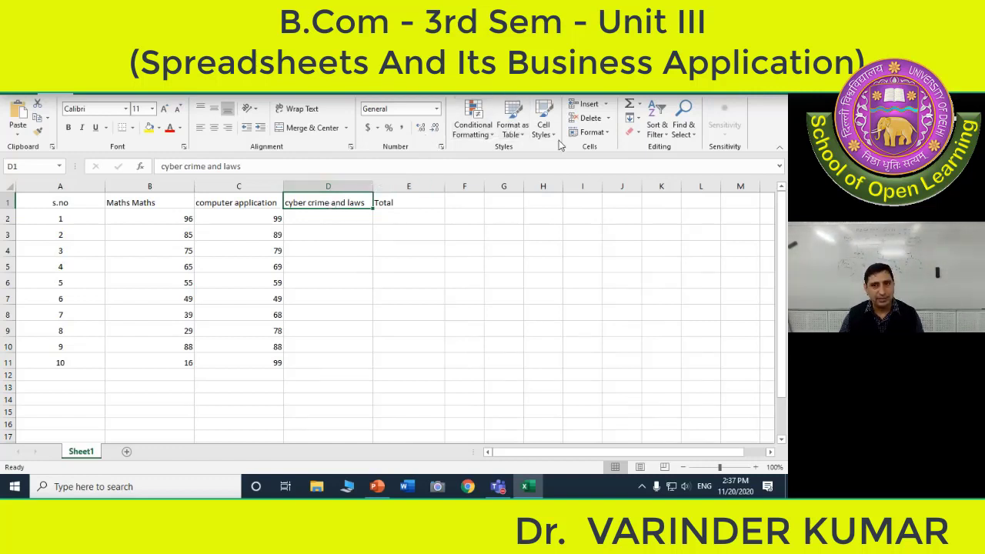
pyautogui.click(590, 133)
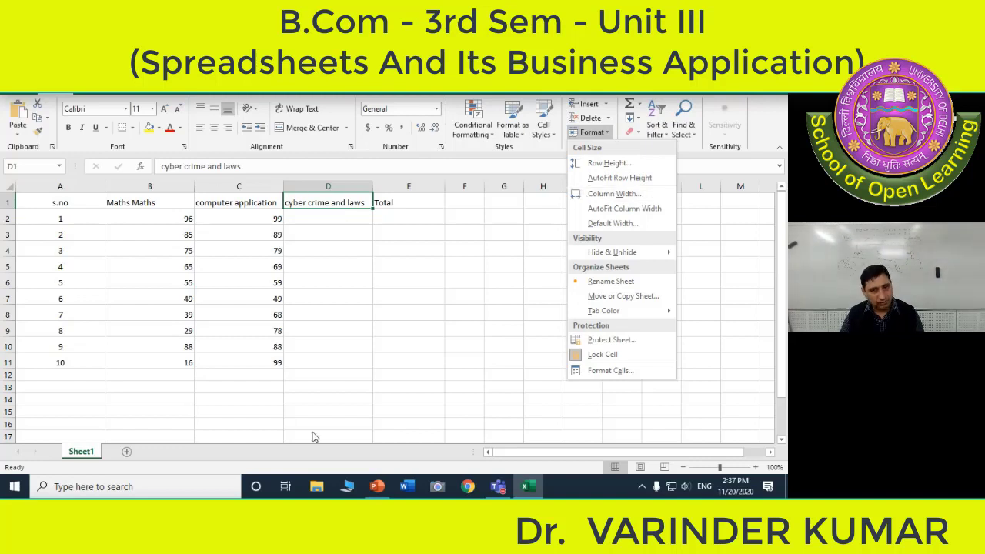
# Centre-align columns B, C and D: Maths Maths, computer application, and cyber crime and laws.
pyautogui.click(424, 218)
pyautogui.click(313, 221)
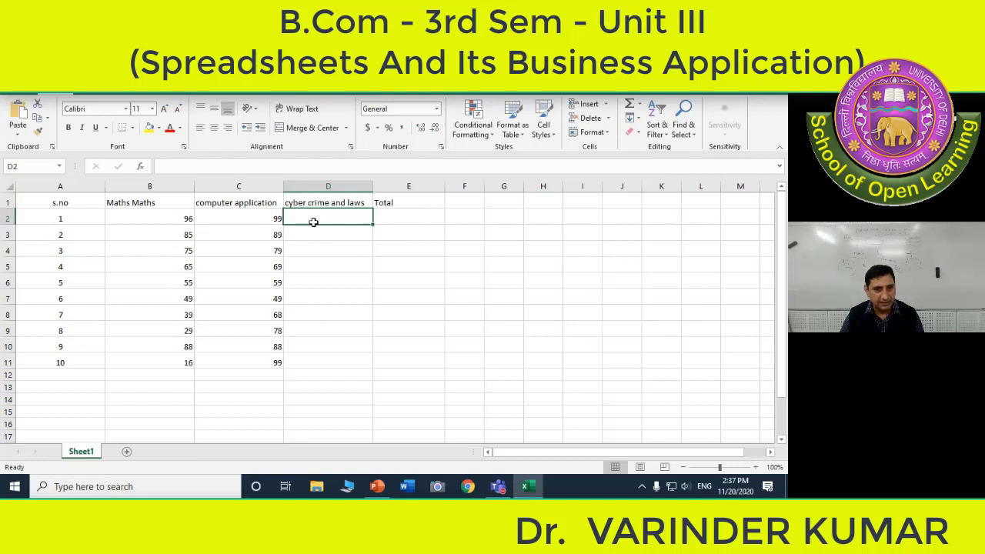
pyautogui.click(154, 187)
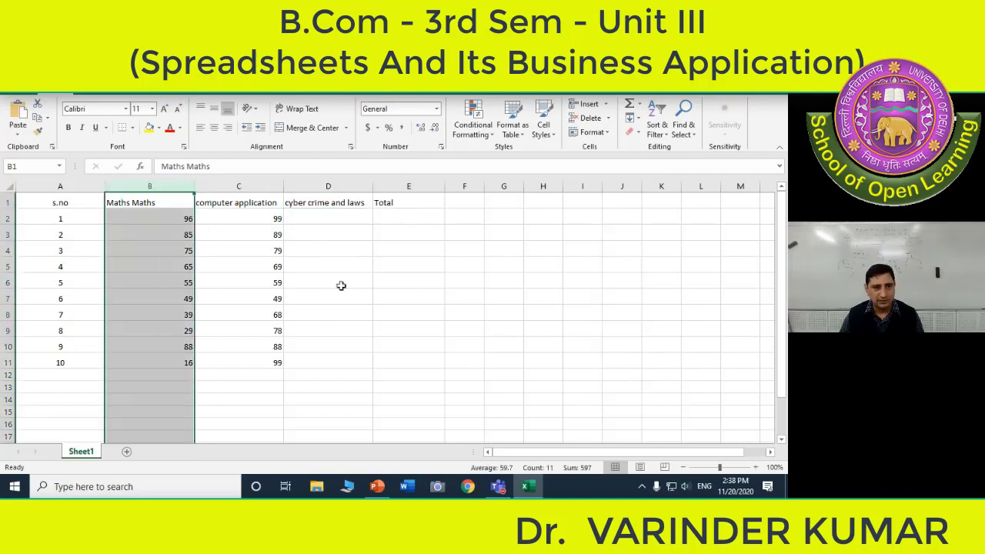
pyautogui.click(439, 280)
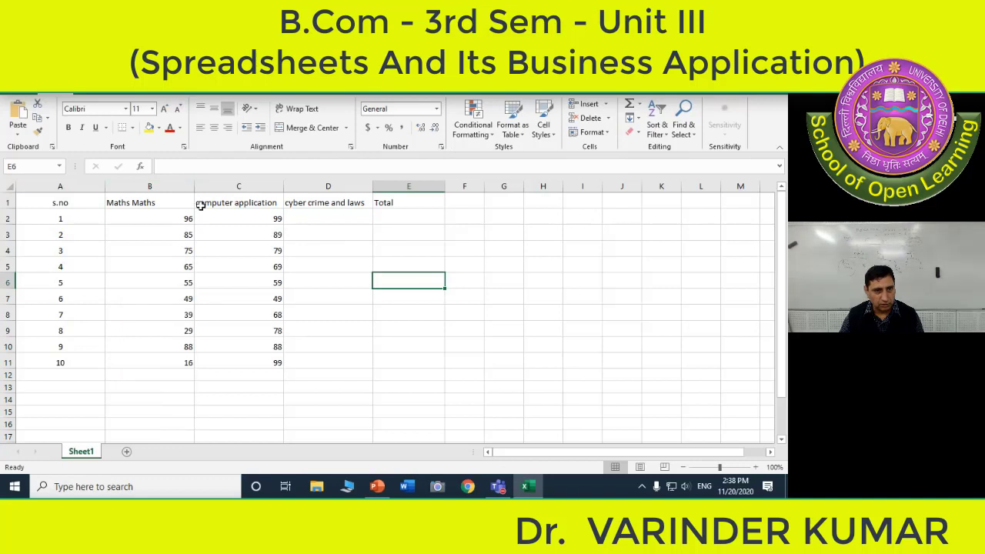
pyautogui.click(163, 189)
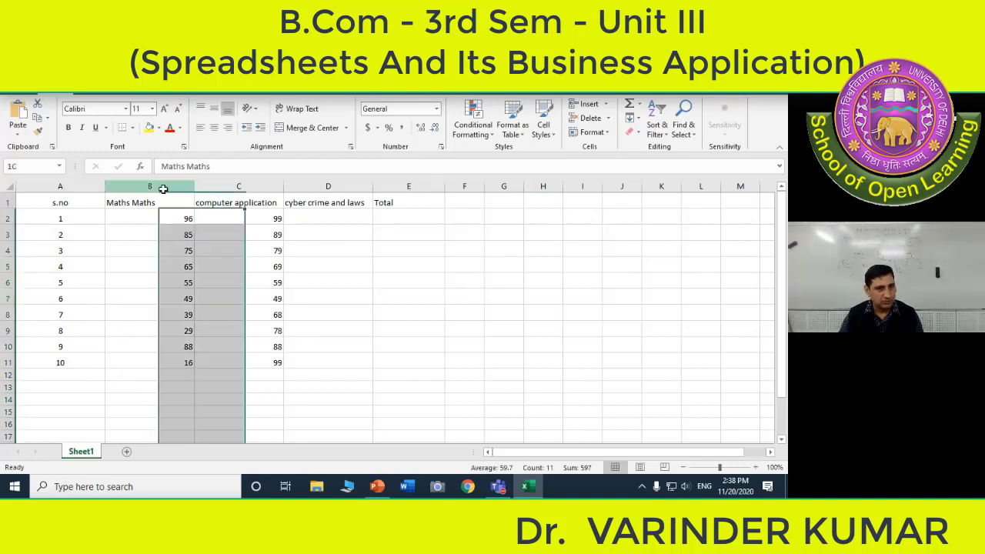
pyautogui.click(214, 128)
pyautogui.click(229, 186)
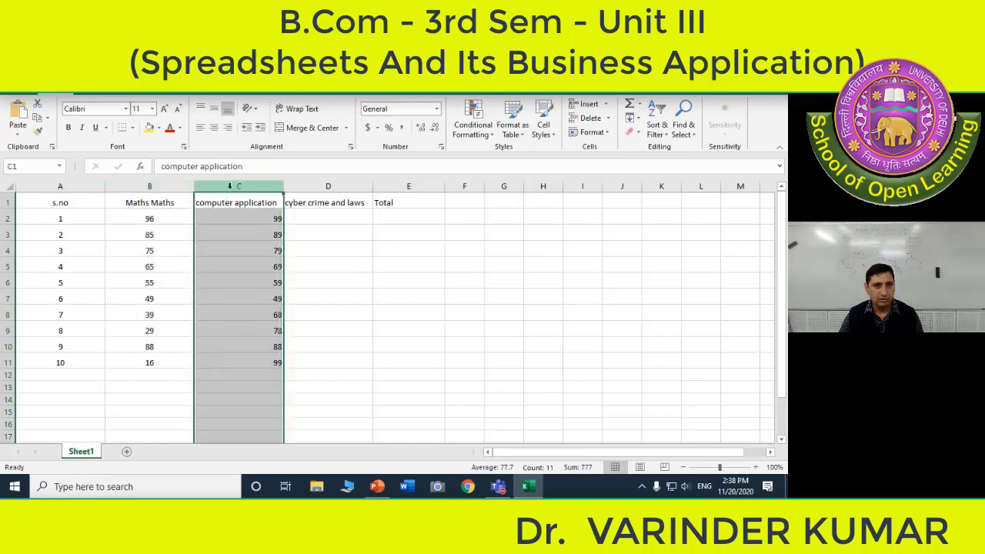
pyautogui.click(214, 129)
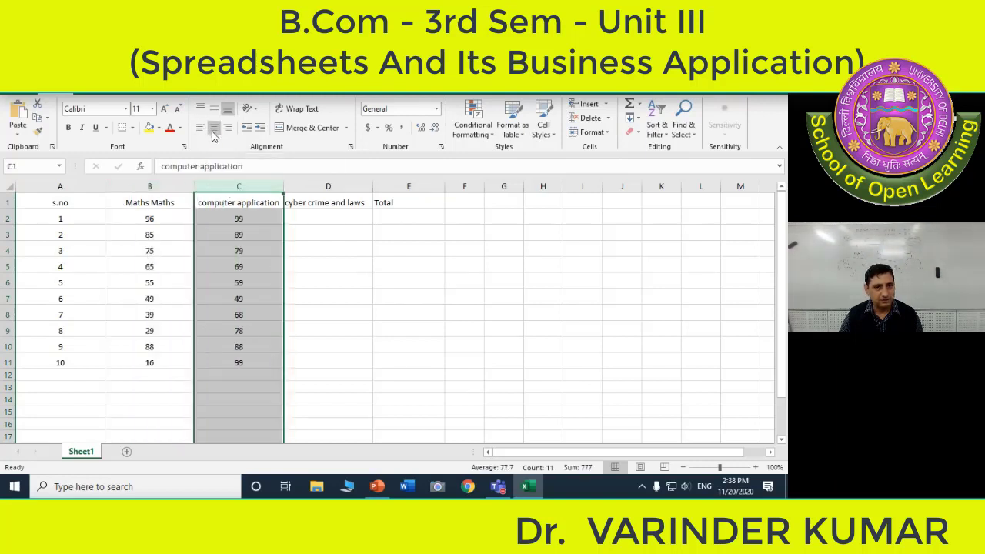
pyautogui.click(318, 186)
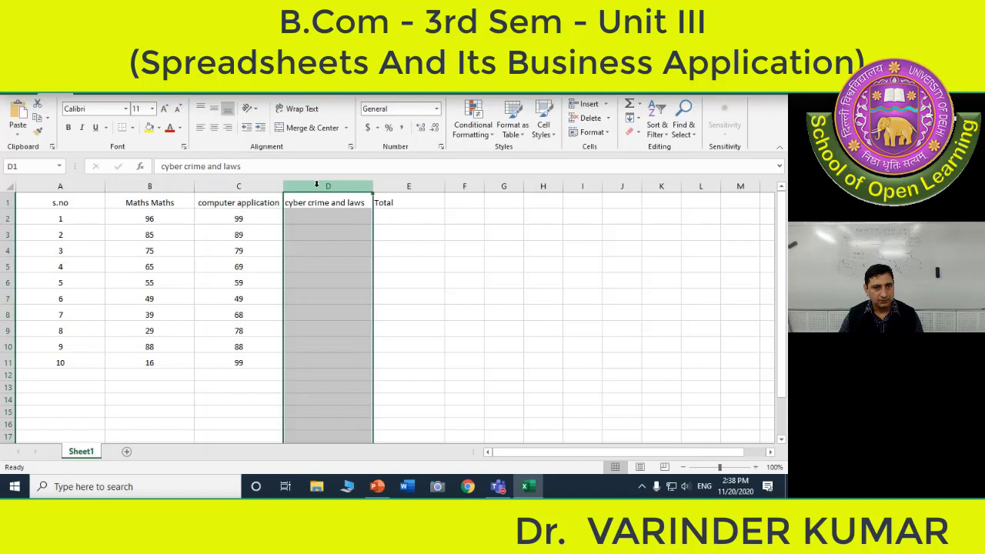
pyautogui.click(214, 128)
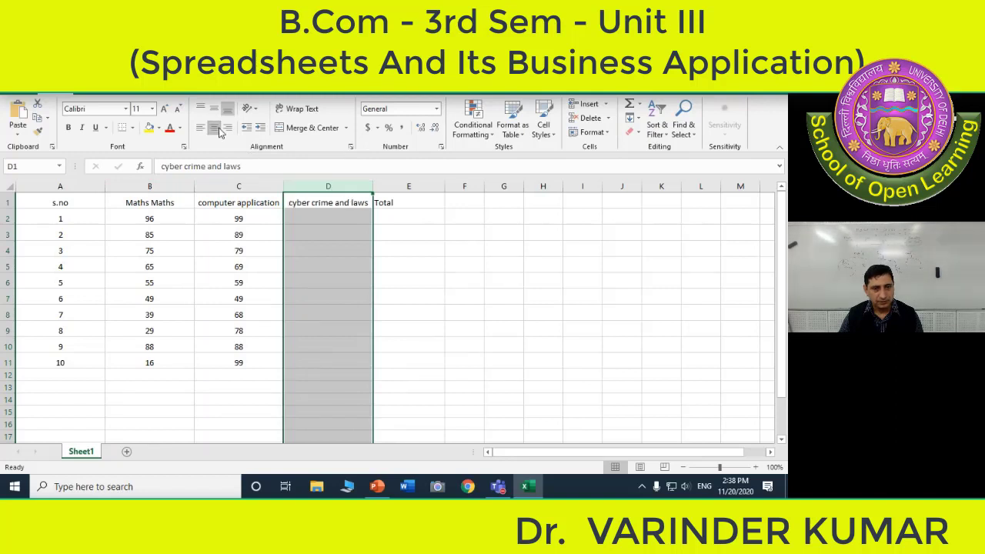
pyautogui.click(337, 222)
# Enter marks 86, 78, 98, 78, 85, 58, 98, 45, 54, 65 in D2:D11.
pyautogui.write('8')
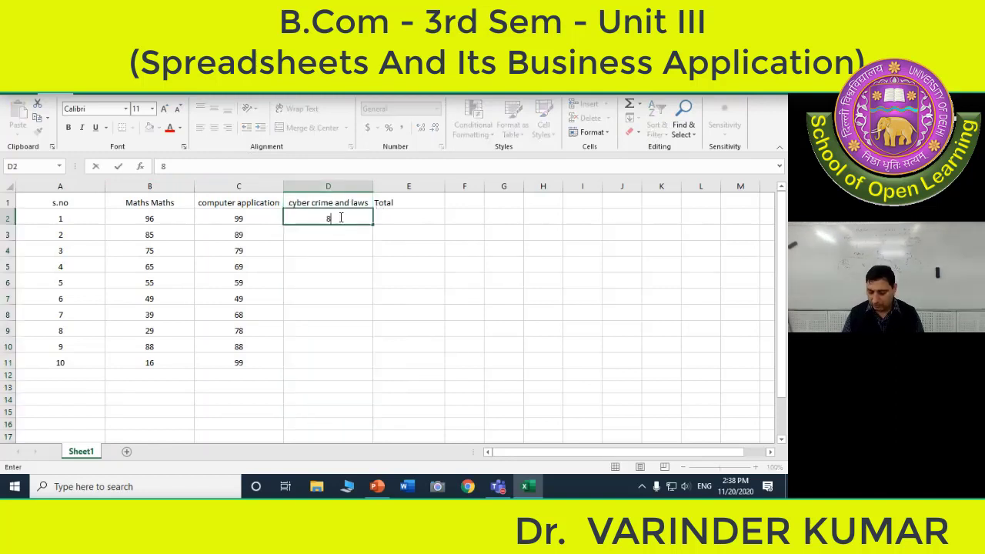
pyautogui.write('6')
pyautogui.press('Return')
pyautogui.write('78')
pyautogui.press('Return')
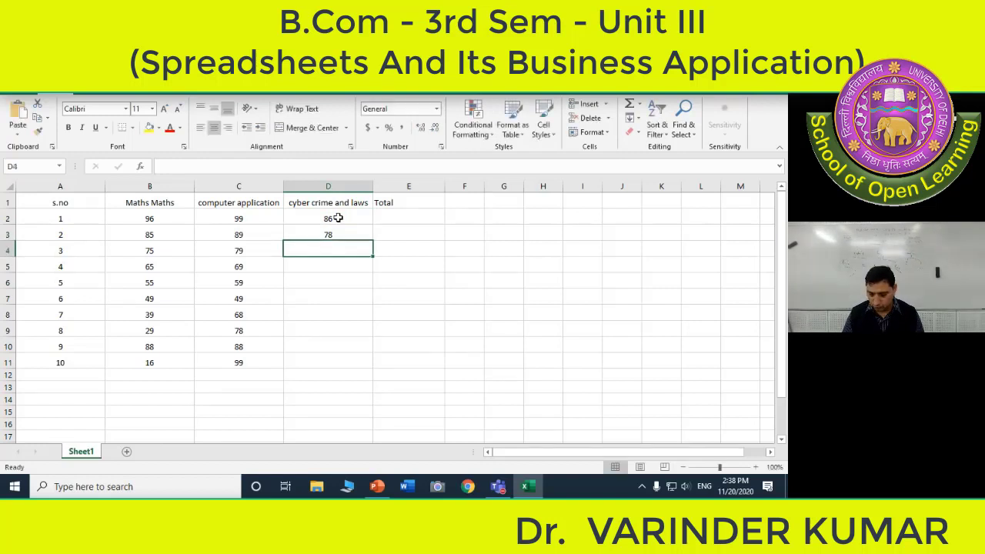
pyautogui.write('98')
pyautogui.press('Return')
pyautogui.write('7')
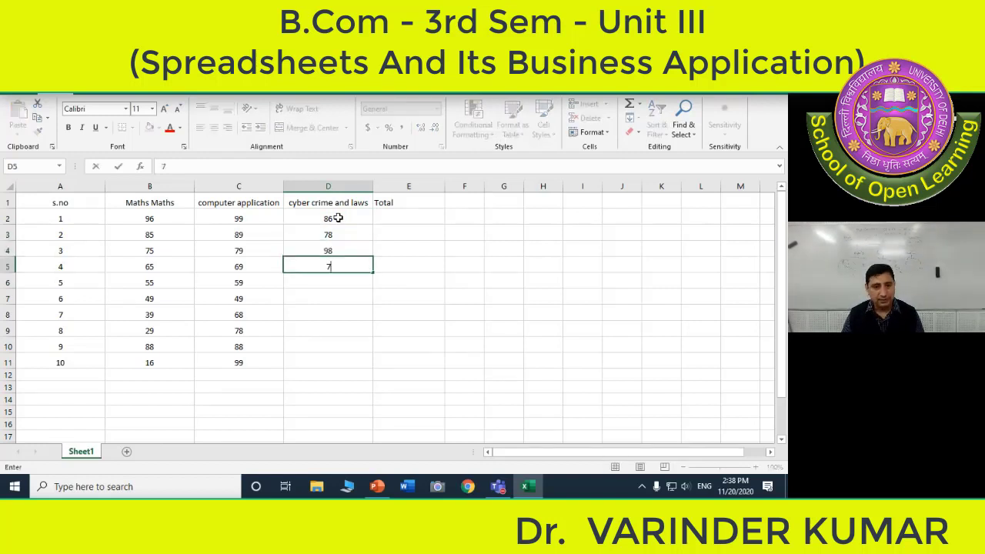
pyautogui.write('8')
pyautogui.press('Return')
pyautogui.write('85')
pyautogui.press('Return')
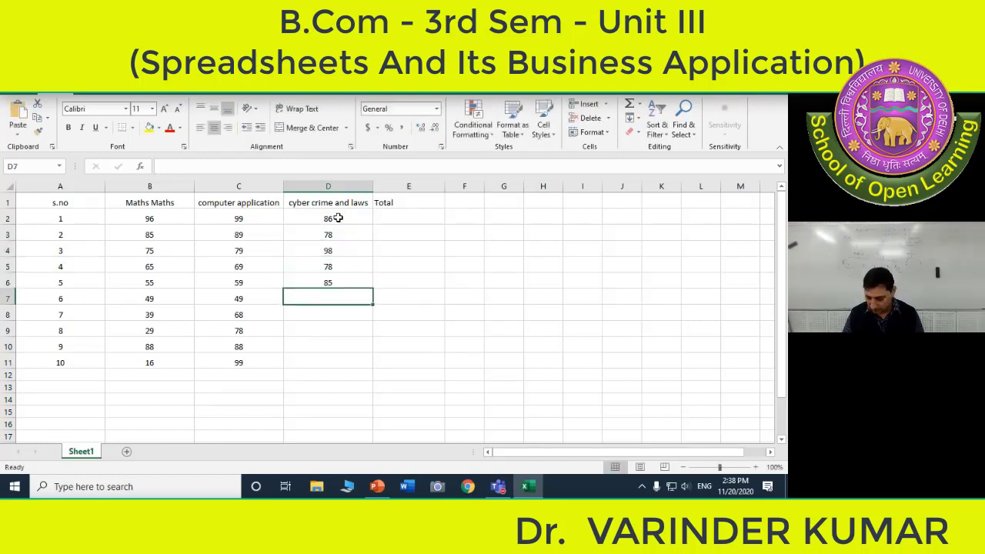
pyautogui.write('58')
pyautogui.press('Return')
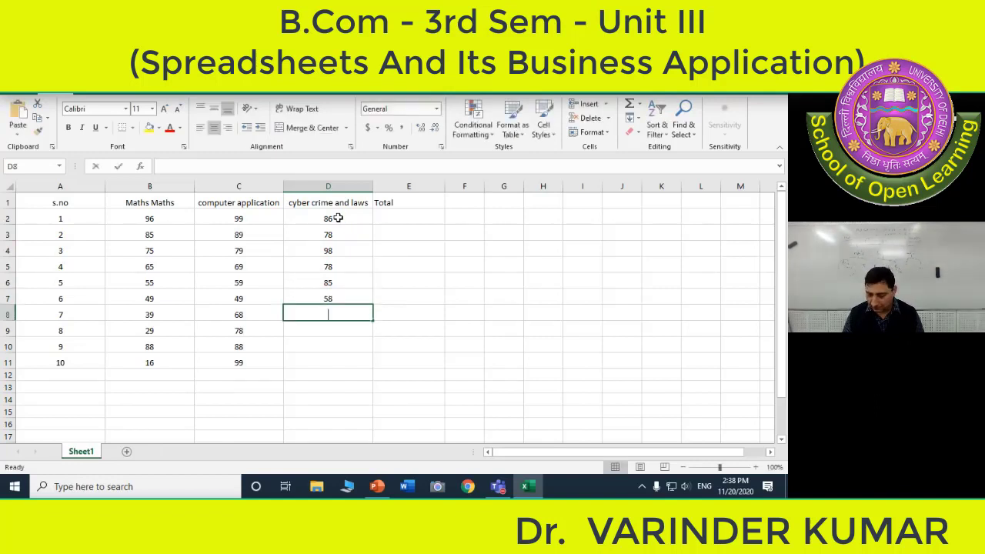
pyautogui.write('98')
pyautogui.press('Return')
pyautogui.write('45')
pyautogui.press('Return')
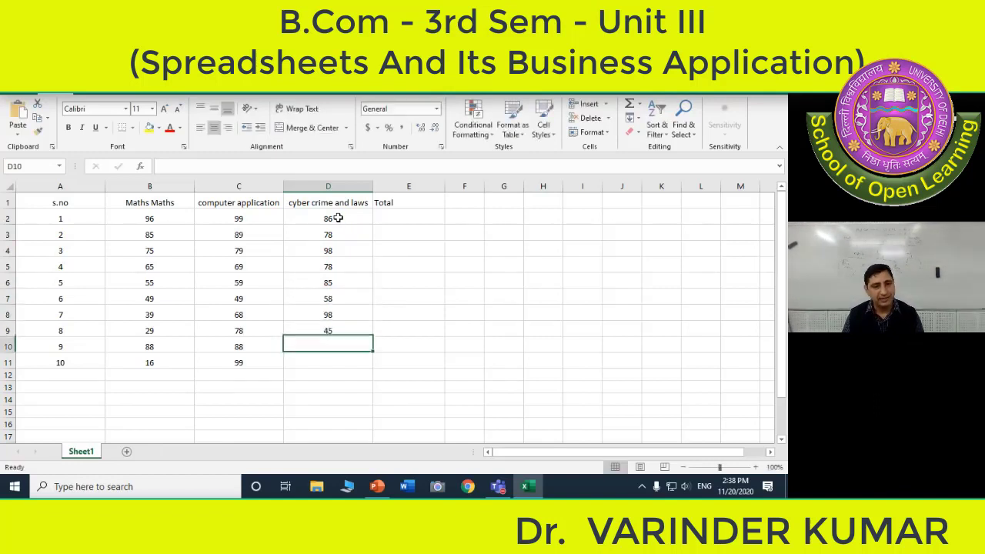
pyautogui.write('54')
pyautogui.press('Return')
pyautogui.write('6')
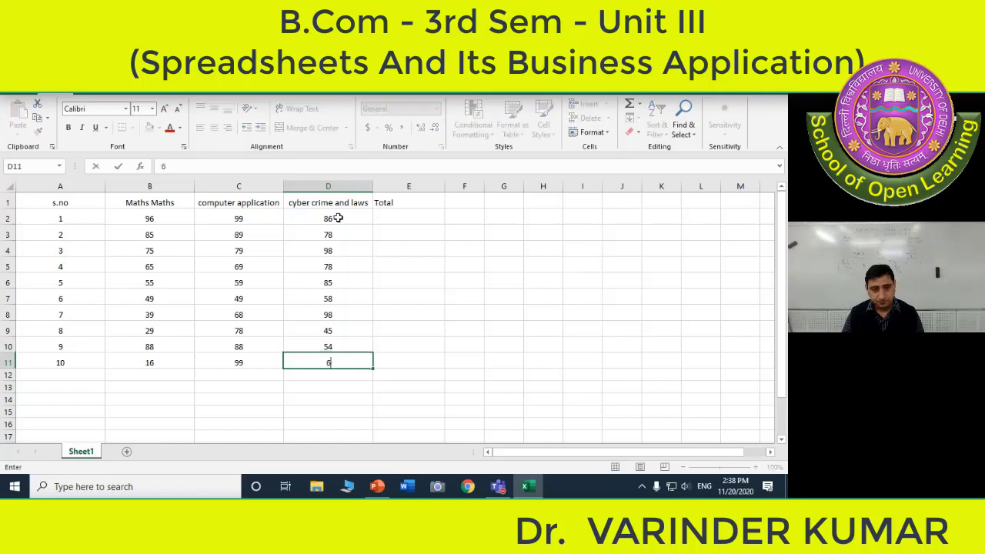
pyautogui.write('5')
pyautogui.press('Return')
pyautogui.press('Up')
pyautogui.press('Up')
pyautogui.press('Up')
pyautogui.press('Up')
pyautogui.press('Up')
pyautogui.press('Up')
pyautogui.press('Up')
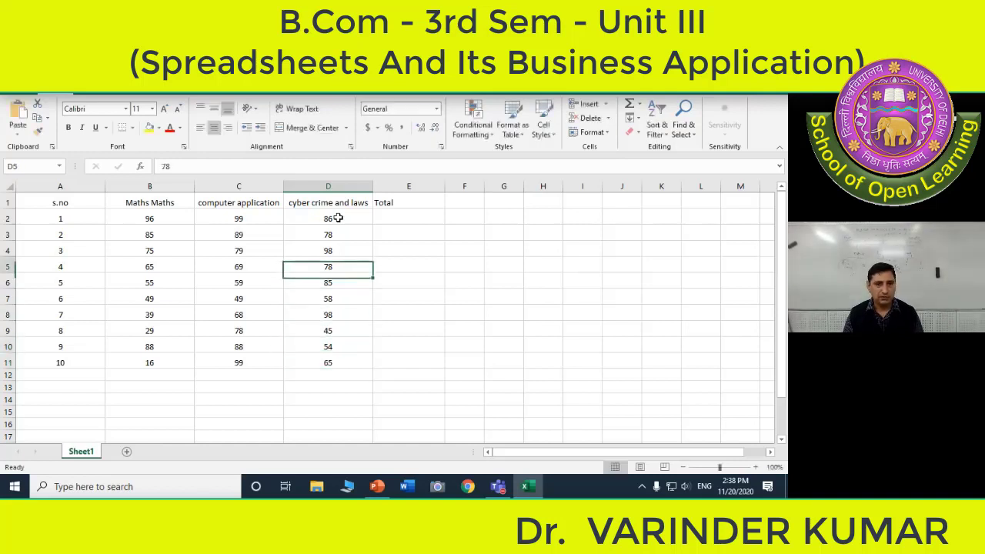
pyautogui.press('Up')
pyautogui.press('Up')
pyautogui.press('Up')
pyautogui.press('Up')
pyautogui.press('Right')
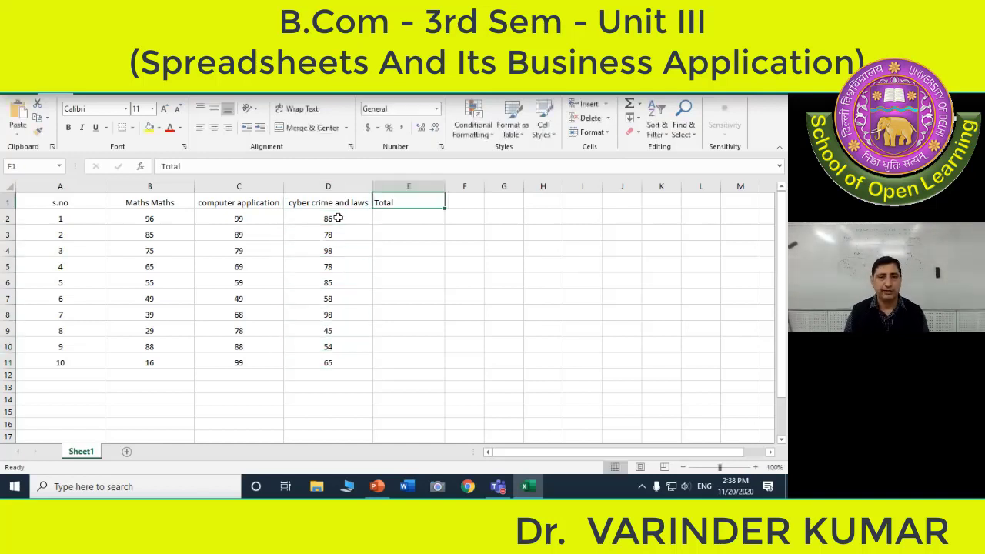
# Clear the Total heading from cell E1 and move back left along the header row.
pyautogui.press('Delete')
pyautogui.press('Left')
pyautogui.press('Left')
pyautogui.press('Left')
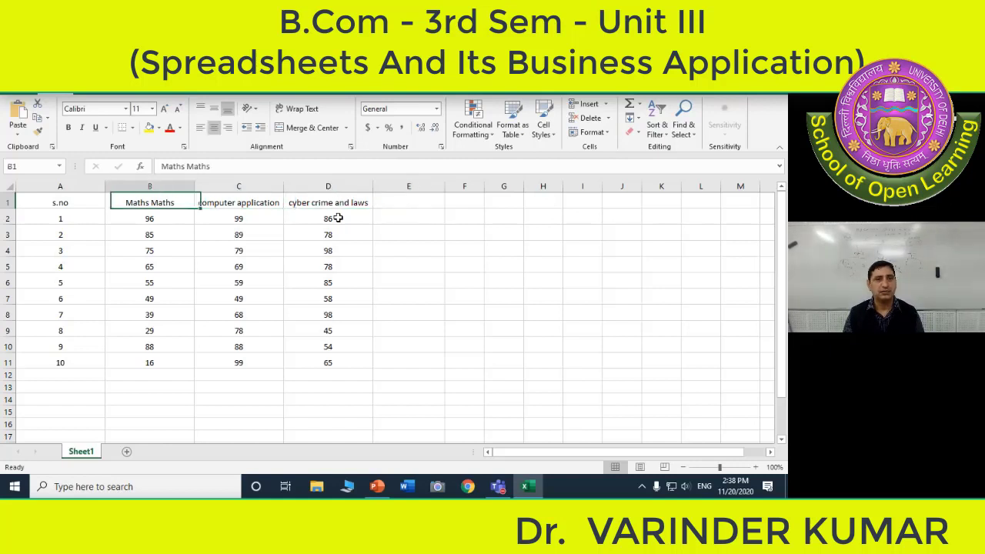
pyautogui.press('Left')
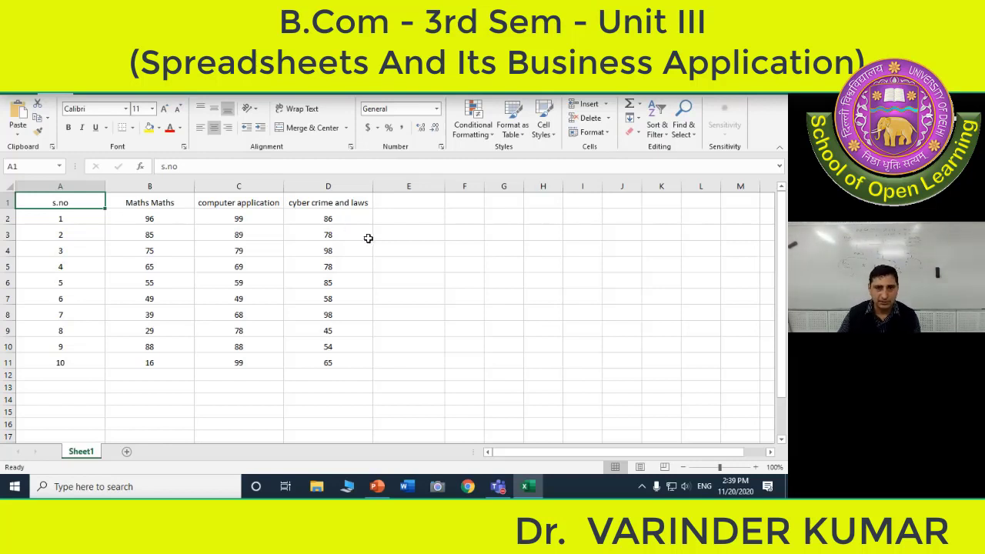
# Select the table range A1:D11, from the s.no heading to the last student's marks.
pyautogui.moveTo(92, 202)
pyautogui.mouseDown()
pyautogui.moveTo(306, 272)
pyautogui.moveTo(314, 354)
pyautogui.mouseUp()
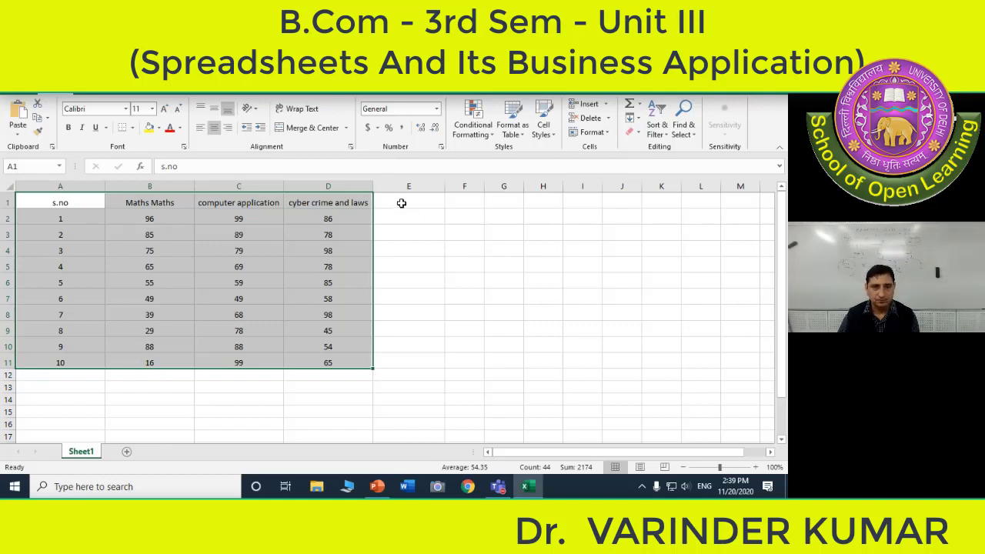
pyautogui.click(397, 205)
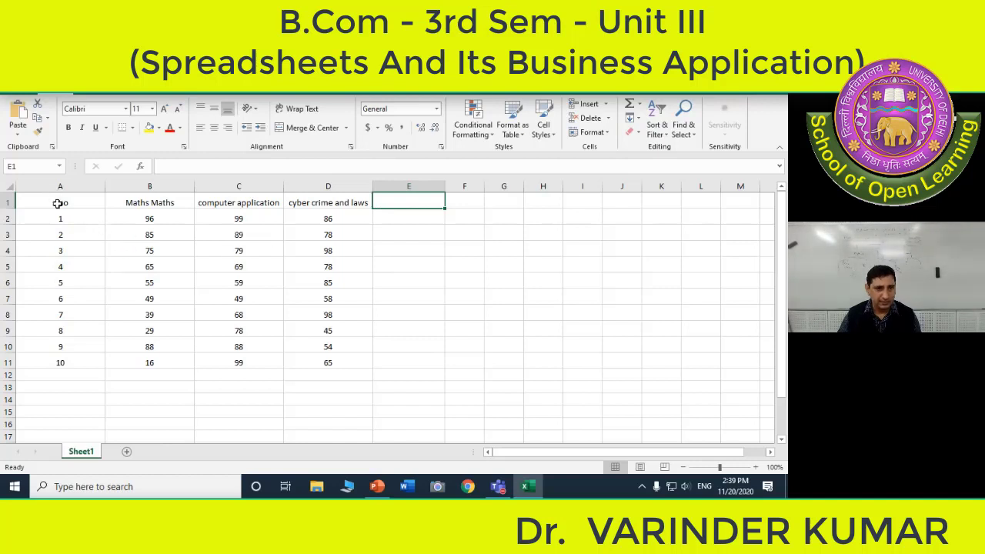
pyautogui.click(100, 204)
pyautogui.moveTo(100, 203); pyautogui.dragTo(315, 363)
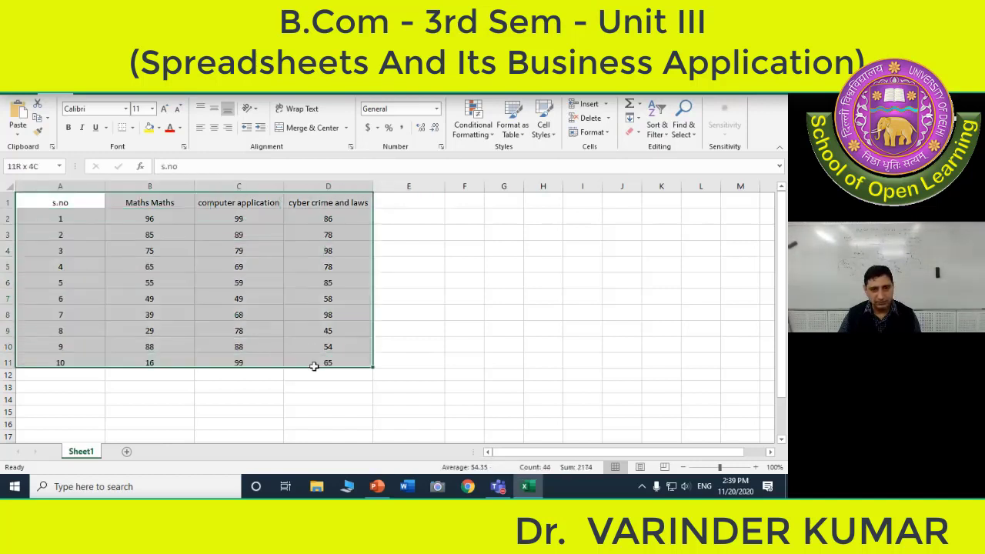
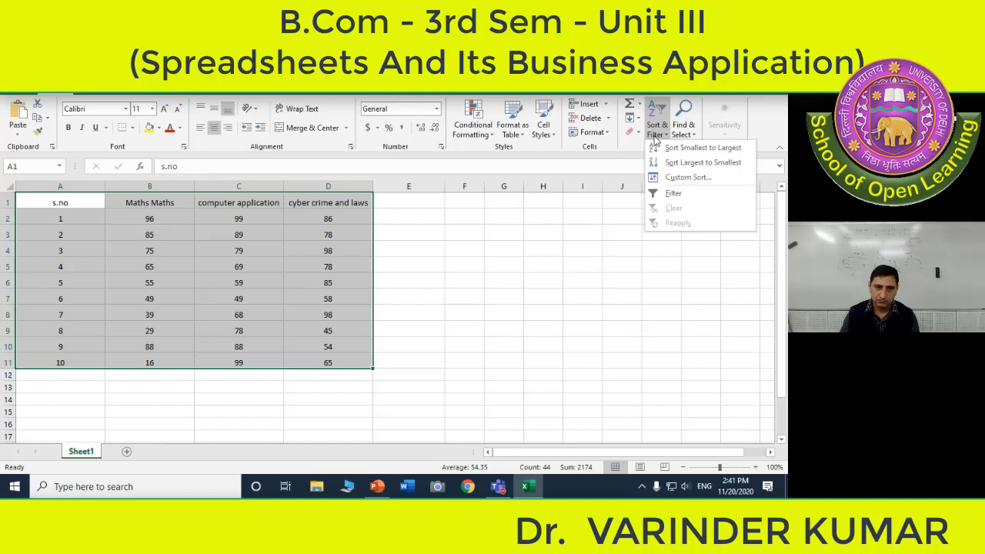
# Change B1 to 'Maths marks' and C1 to 'computer application marks', then widen column C.
pyautogui.press('Escape')
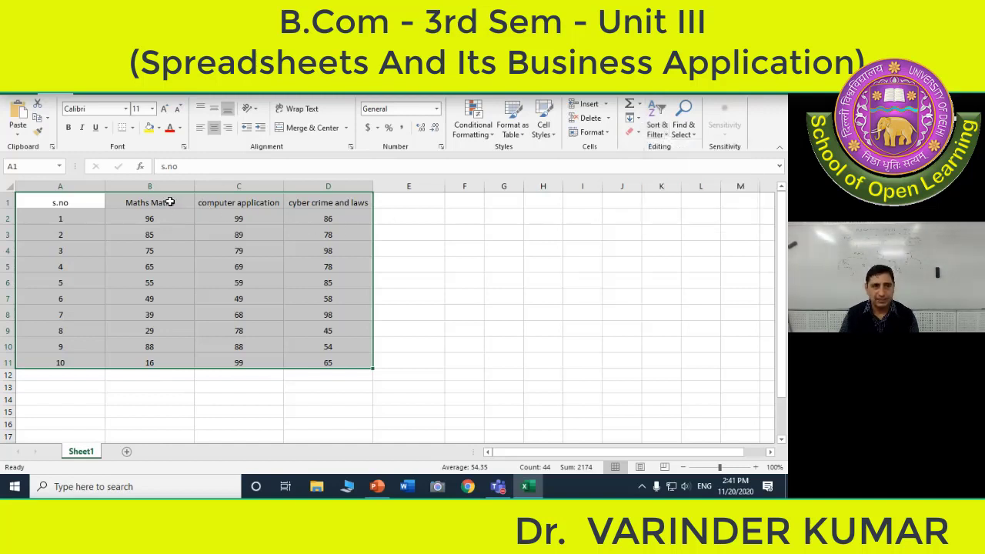
pyautogui.doubleClick(169, 202)
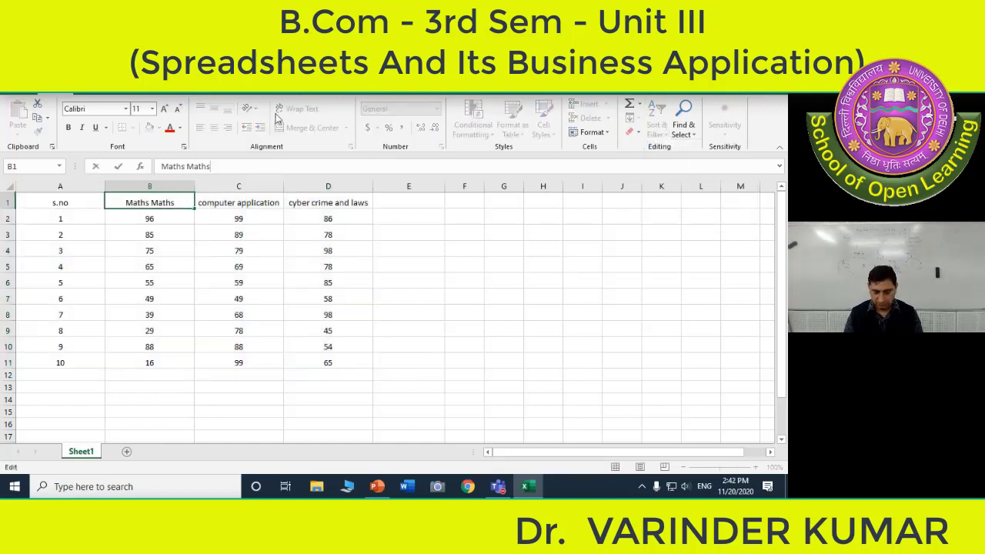
pyautogui.press('BackSpace')
pyautogui.press('BackSpace')
pyautogui.press('BackSpace')
pyautogui.press('BackSpace')
pyautogui.press('BackSpace')
pyautogui.press('BackSpace')
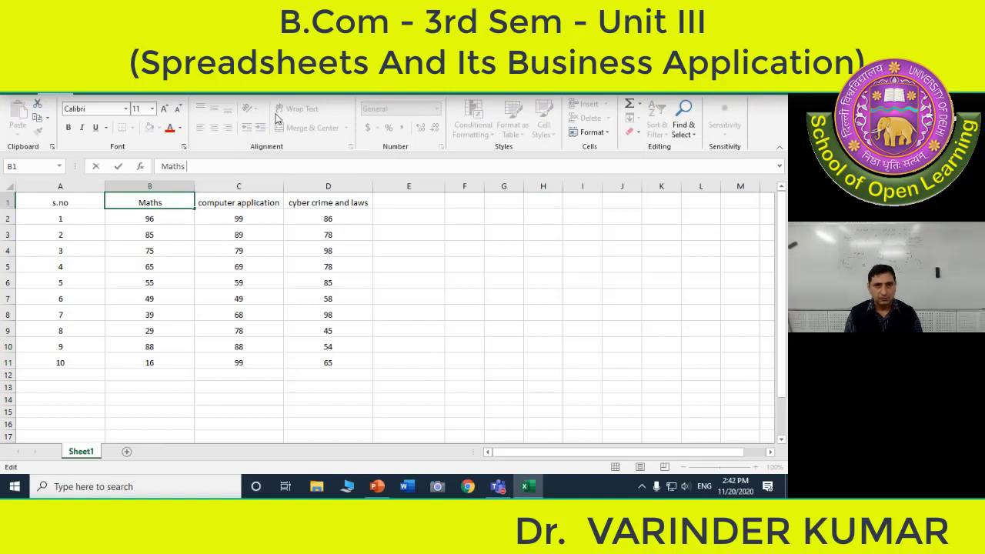
pyautogui.write('marks')
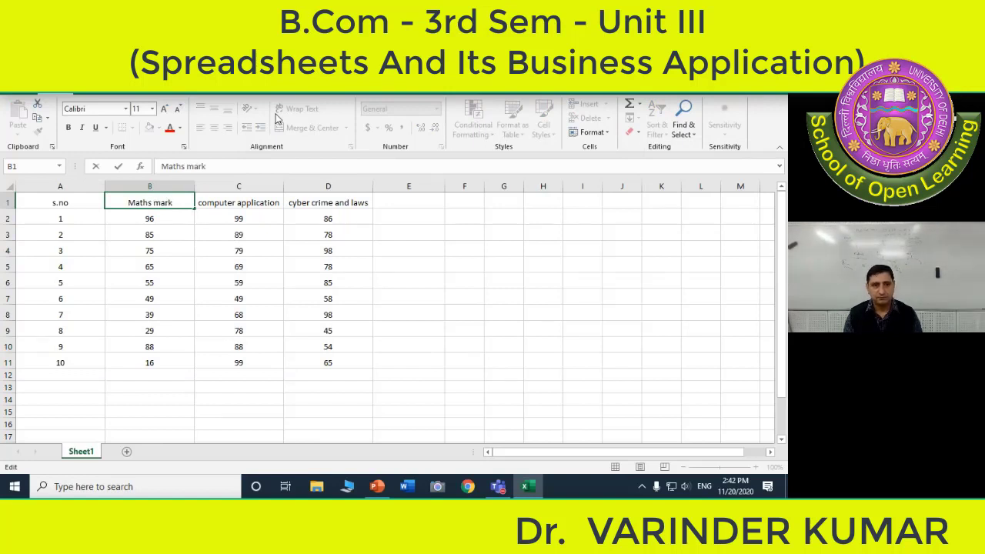
pyautogui.press('Return')
pyautogui.press('Up')
pyautogui.press('Right')
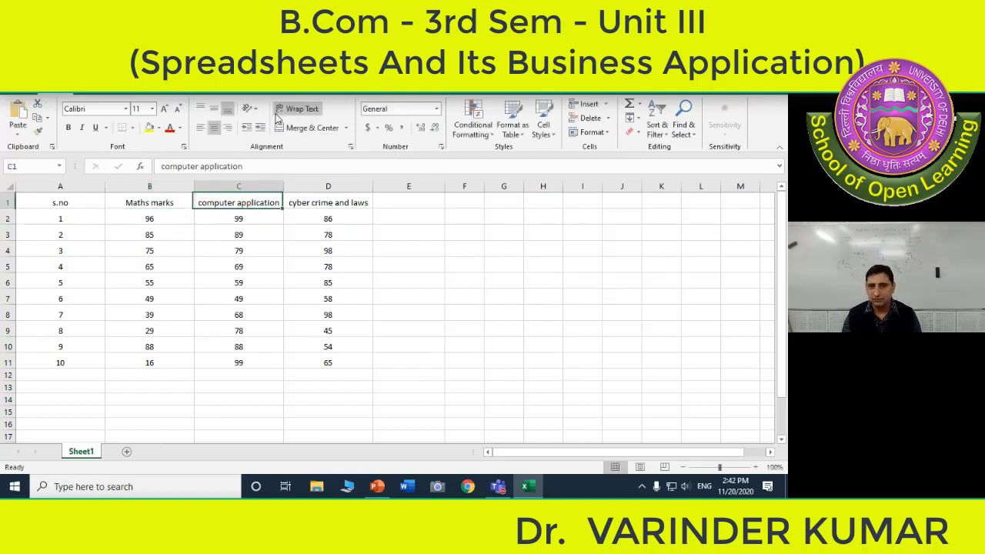
pyautogui.click(289, 160)
pyautogui.write('mark')
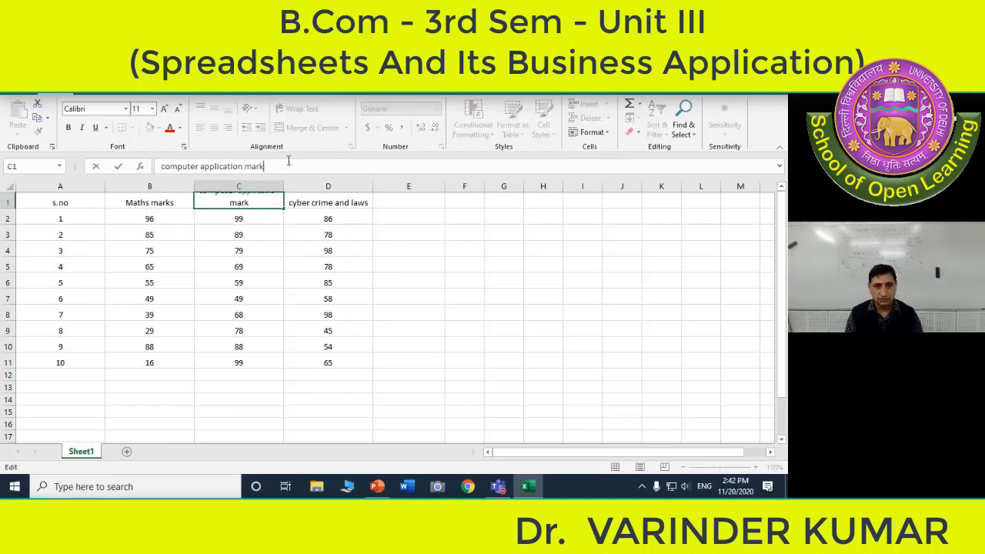
pyautogui.write('s')
pyautogui.press('Return')
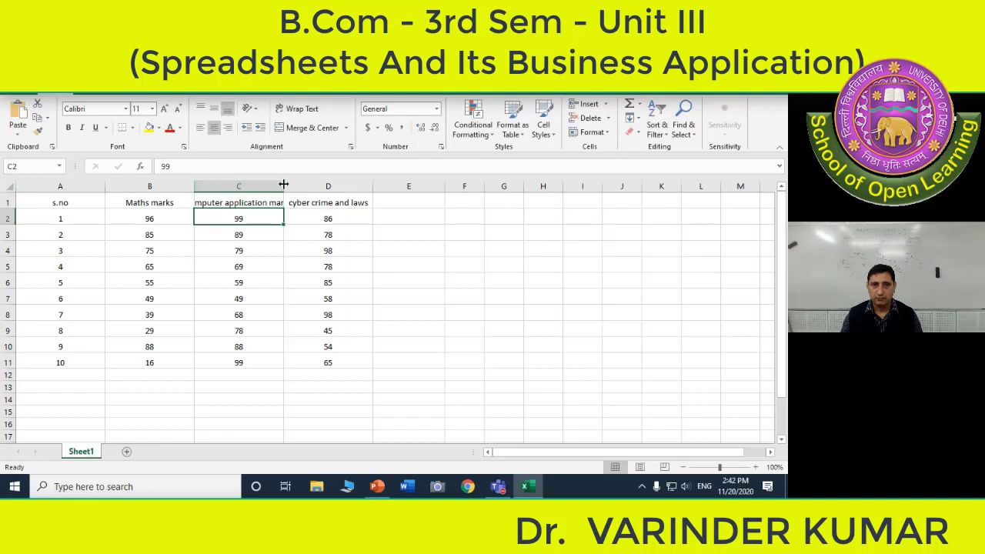
pyautogui.moveTo(284, 185); pyautogui.dragTo(301, 185)
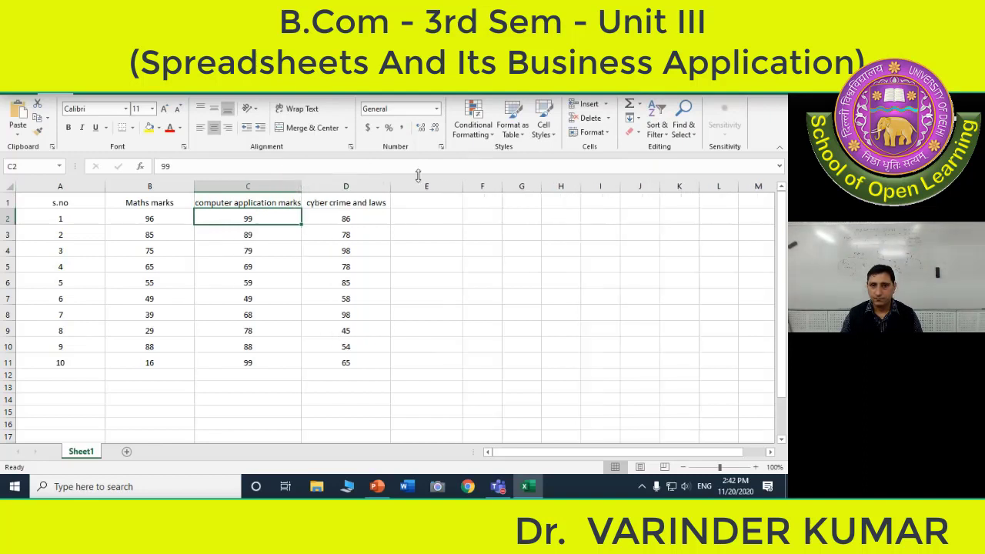
# Change D1 to 'cyber crime and laws marks' and widen columns D and C to fit.
pyautogui.click(380, 205)
pyautogui.click(272, 165)
pyautogui.write('m')
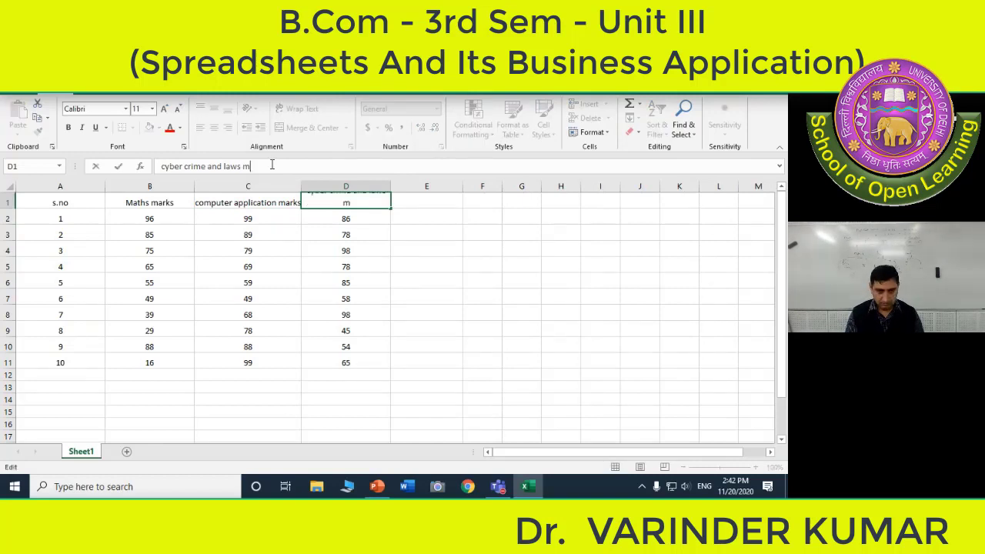
pyautogui.write('arks')
pyautogui.press('Return')
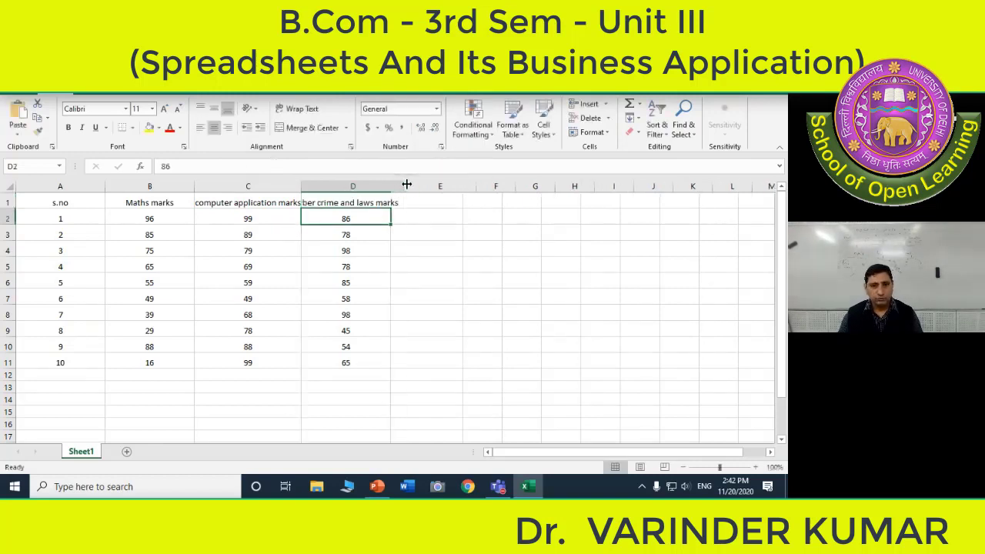
pyautogui.moveTo(390, 186); pyautogui.dragTo(434, 189)
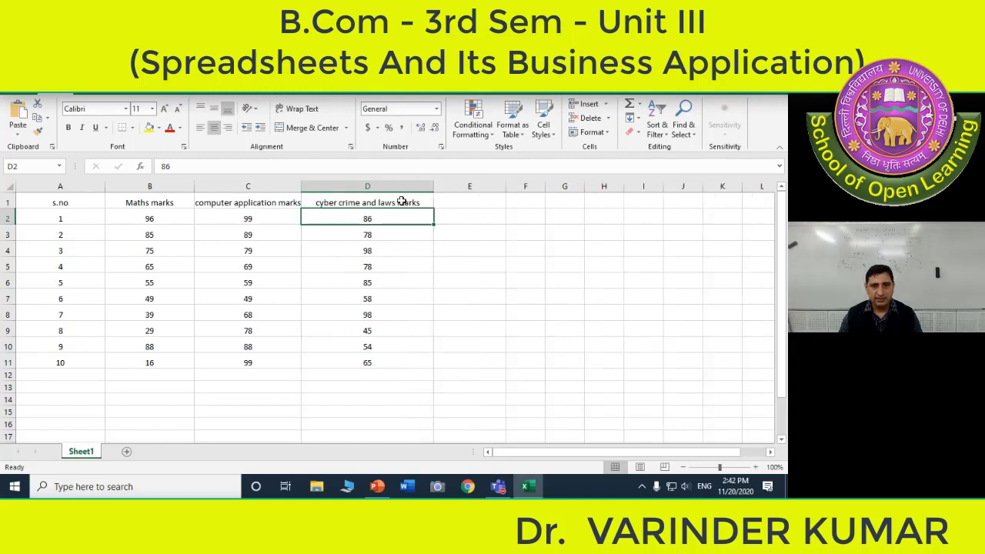
pyautogui.click(397, 203)
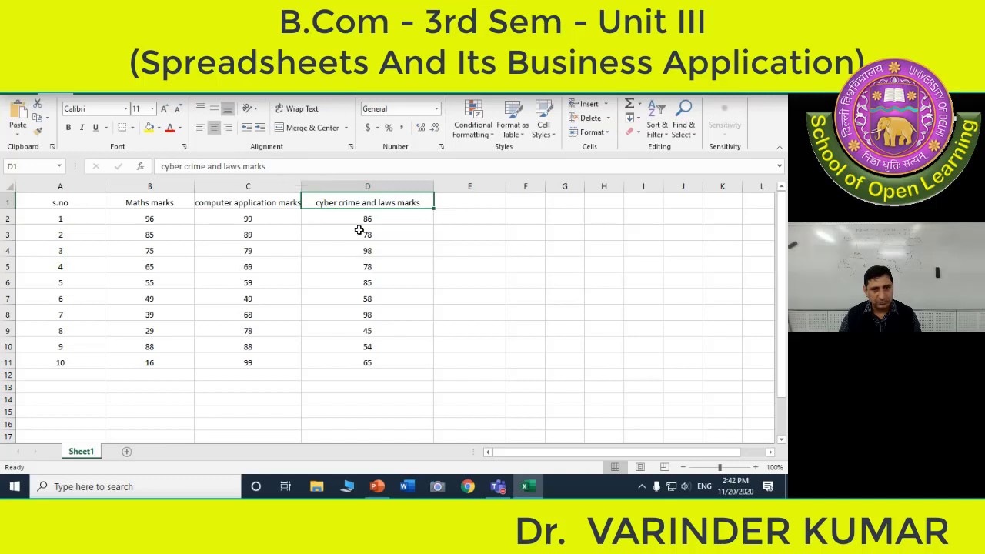
pyautogui.press('F2')
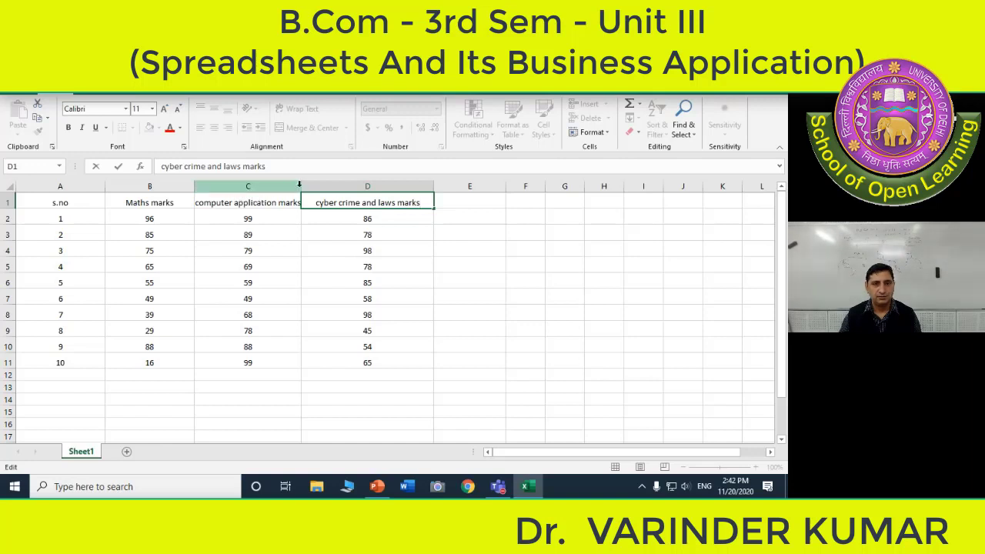
pyautogui.click(322, 231)
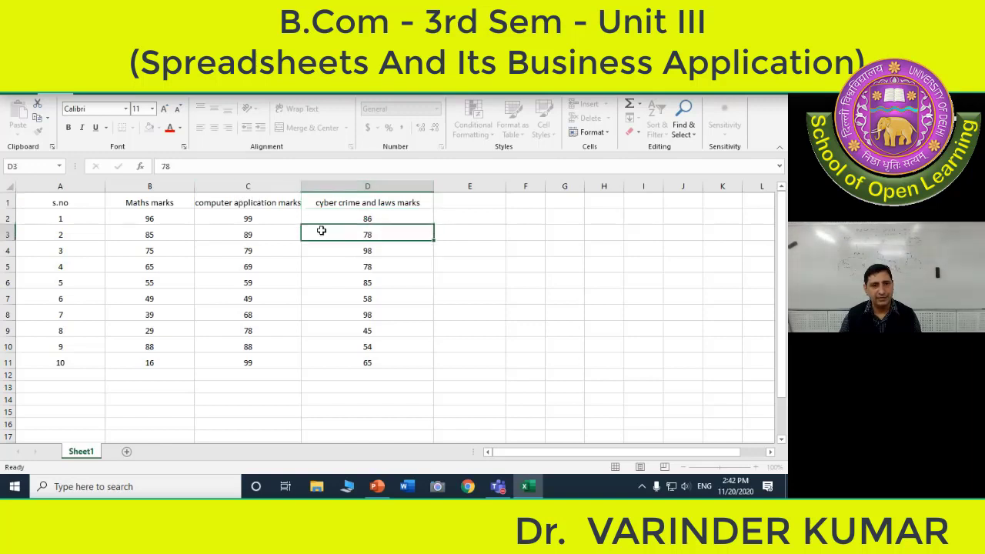
pyautogui.moveTo(301, 187); pyautogui.dragTo(313, 191)
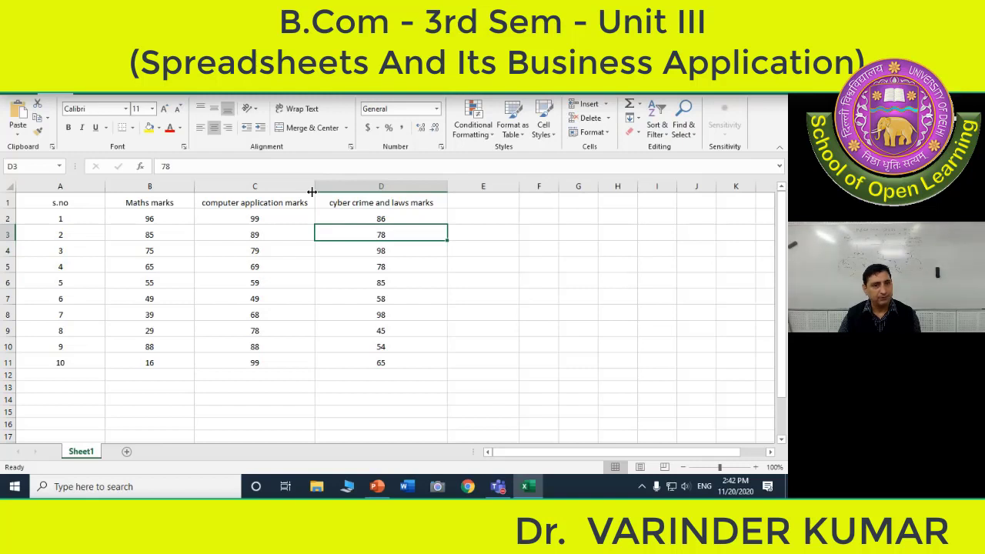
# Select A1:D11 and sort it ascending, then descending.
pyautogui.click(413, 217)
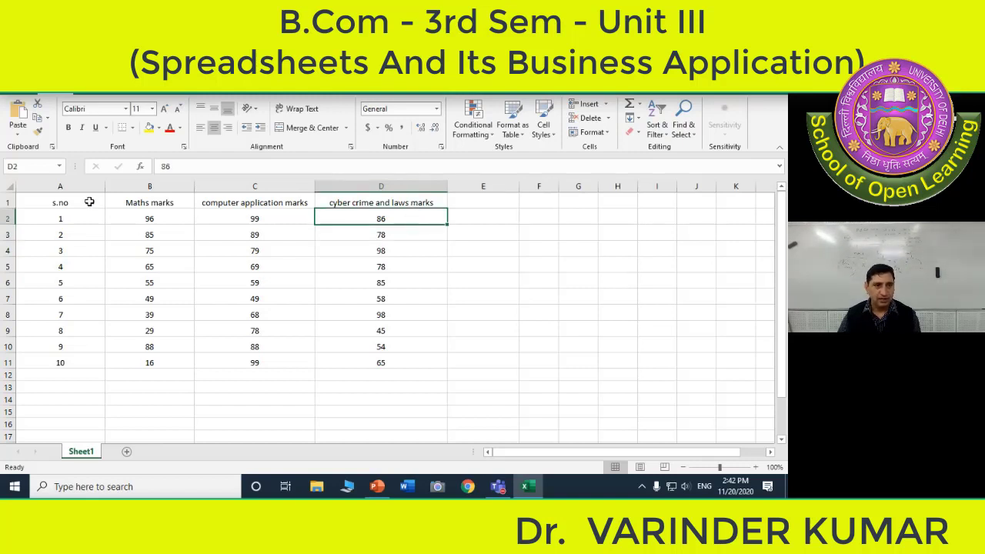
pyautogui.moveTo(89, 203)
pyautogui.mouseDown()
pyautogui.moveTo(344, 282)
pyautogui.moveTo(357, 354)
pyautogui.mouseUp()
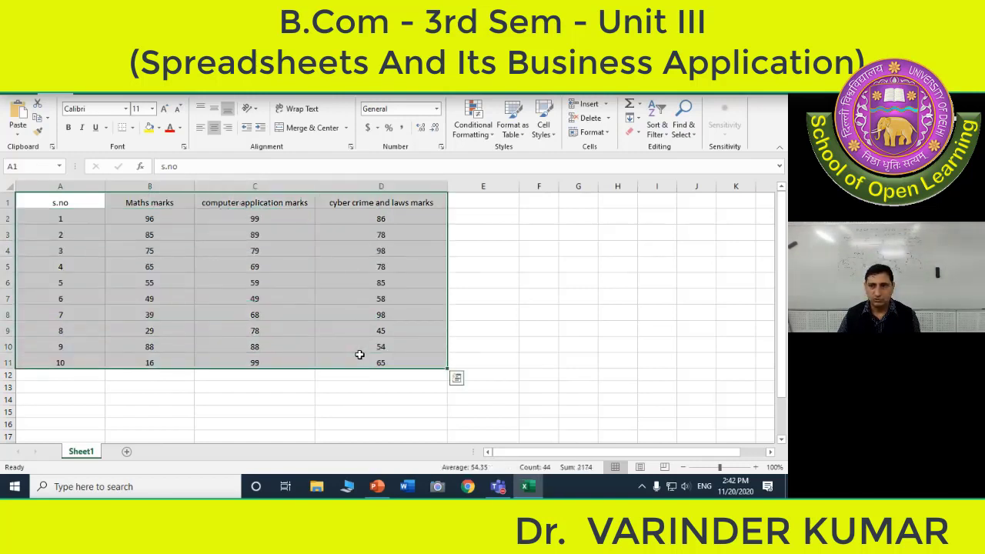
pyautogui.click(658, 129)
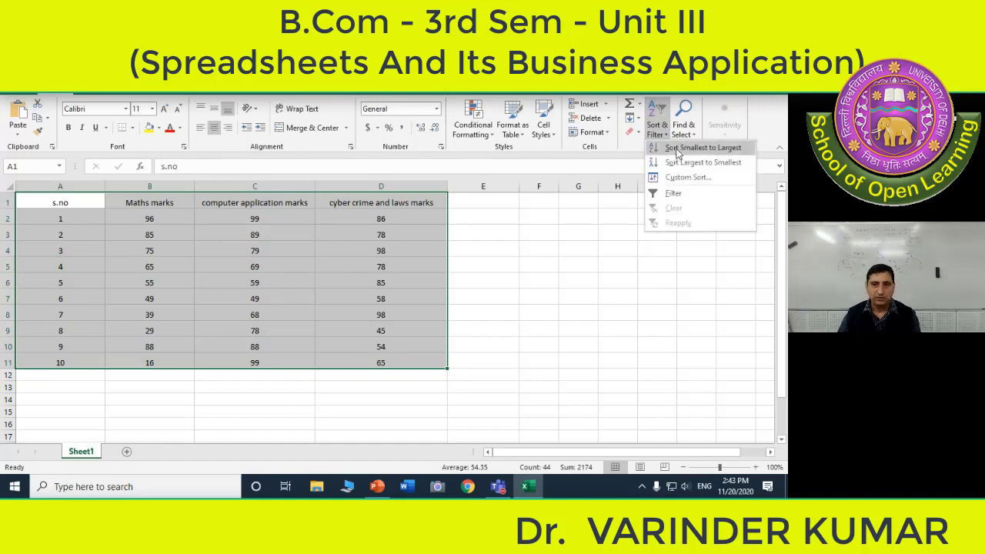
pyautogui.click(678, 154)
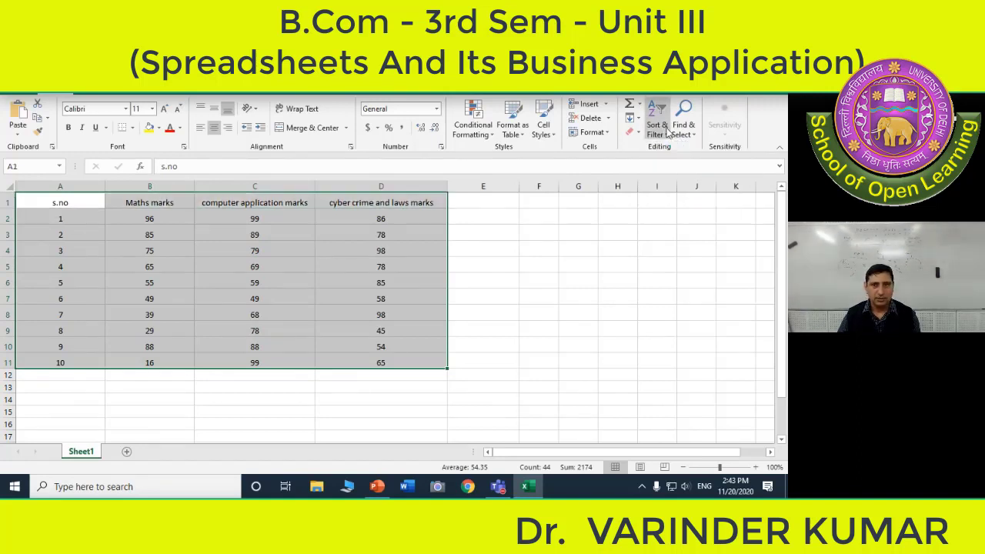
pyautogui.click(661, 129)
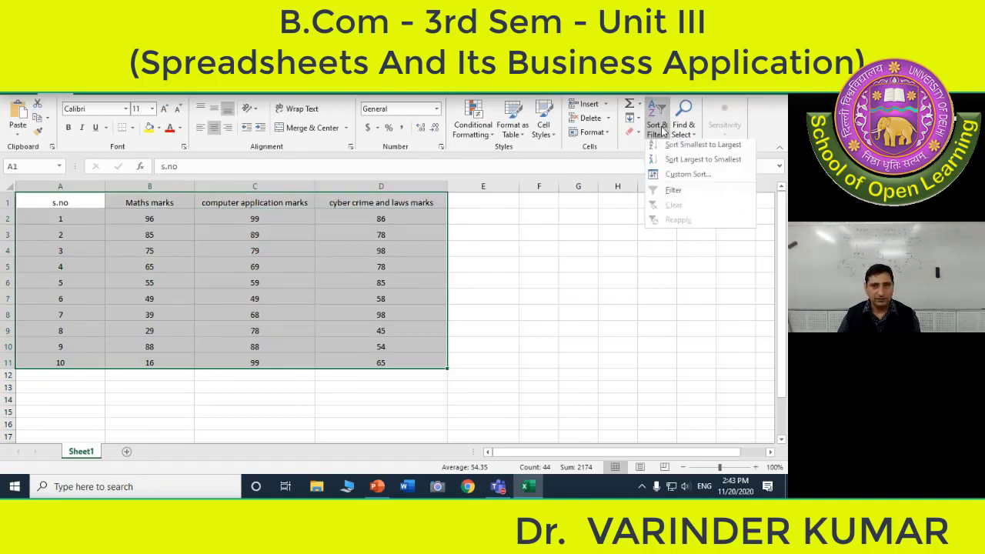
pyautogui.click(689, 164)
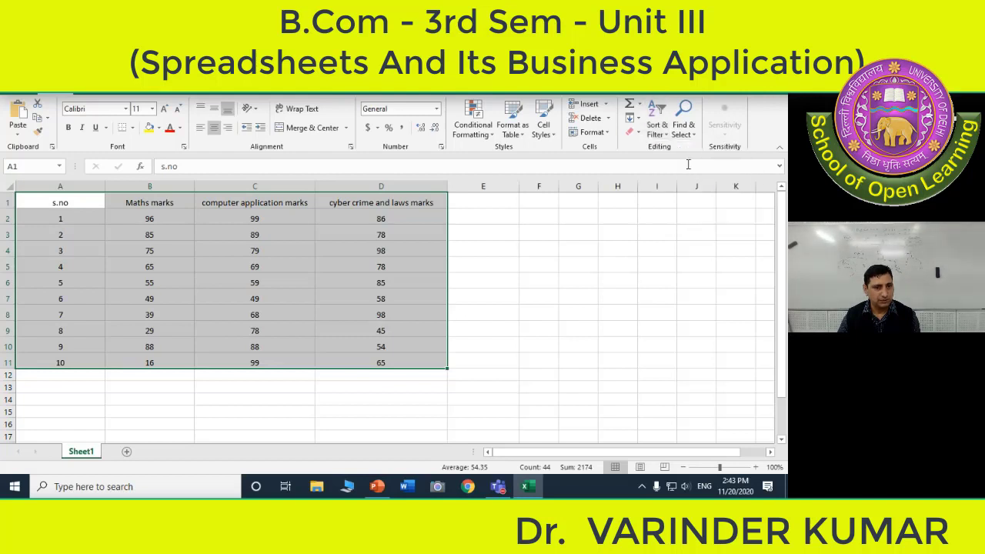
# Re-sort the table ascending, then descending so s.no runs from 10 down to 1.
pyautogui.click(657, 125)
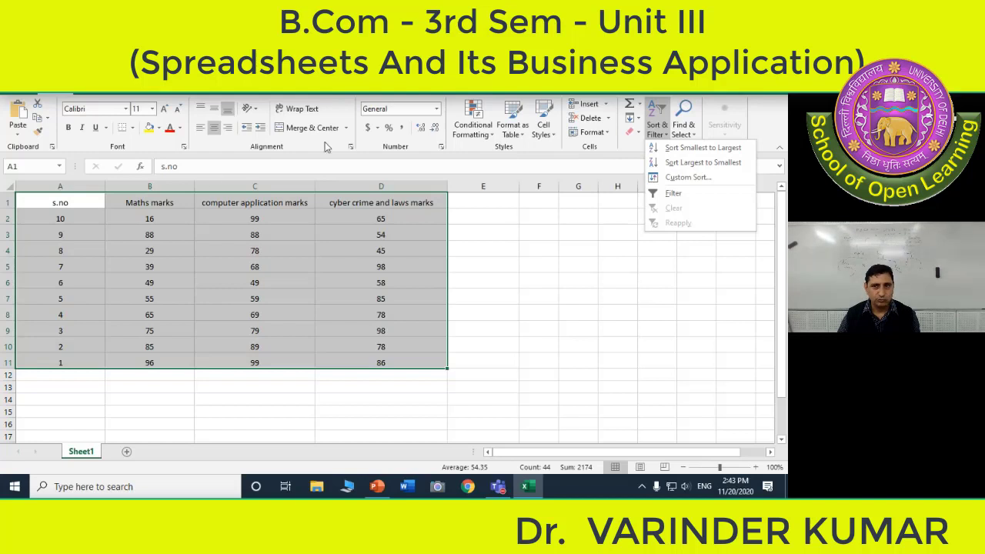
pyautogui.click(683, 150)
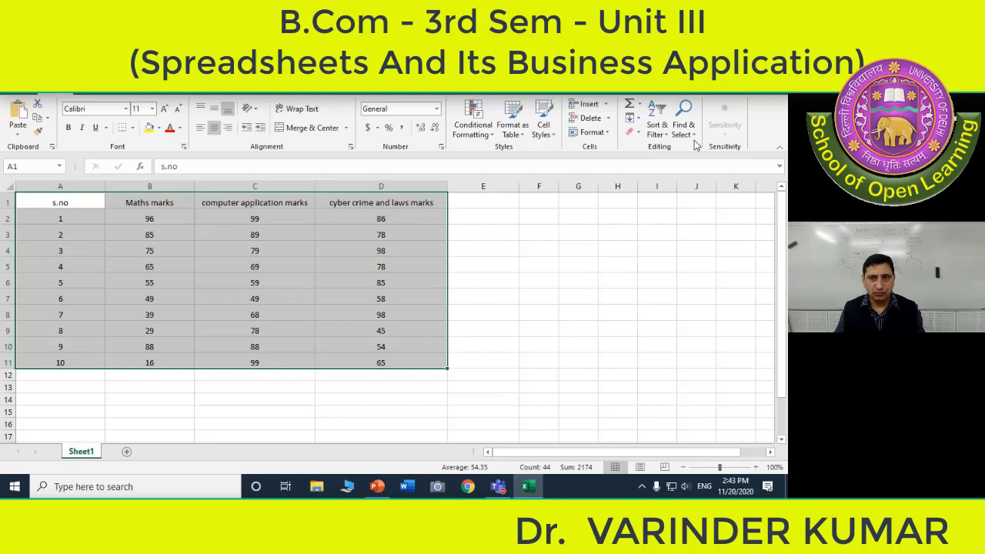
pyautogui.click(665, 139)
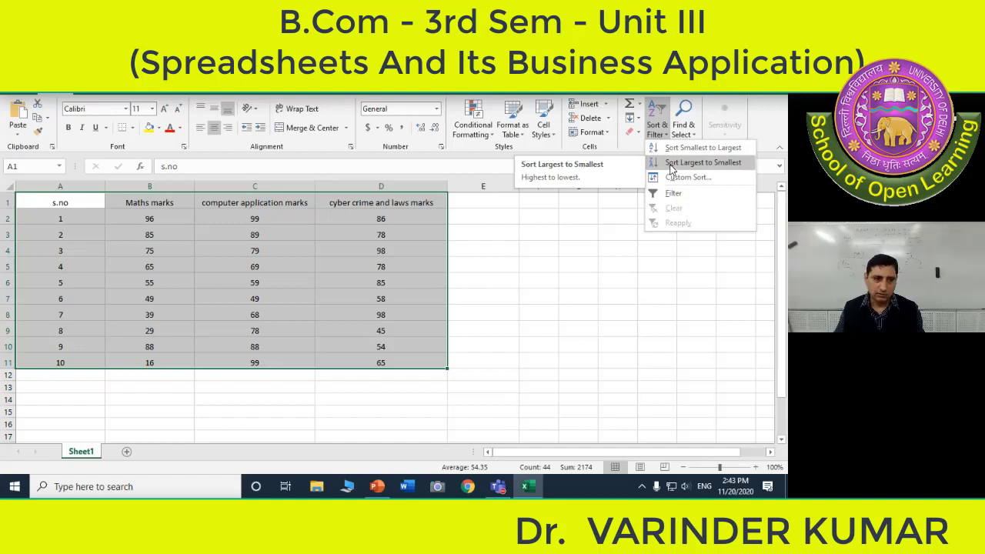
pyautogui.click(672, 163)
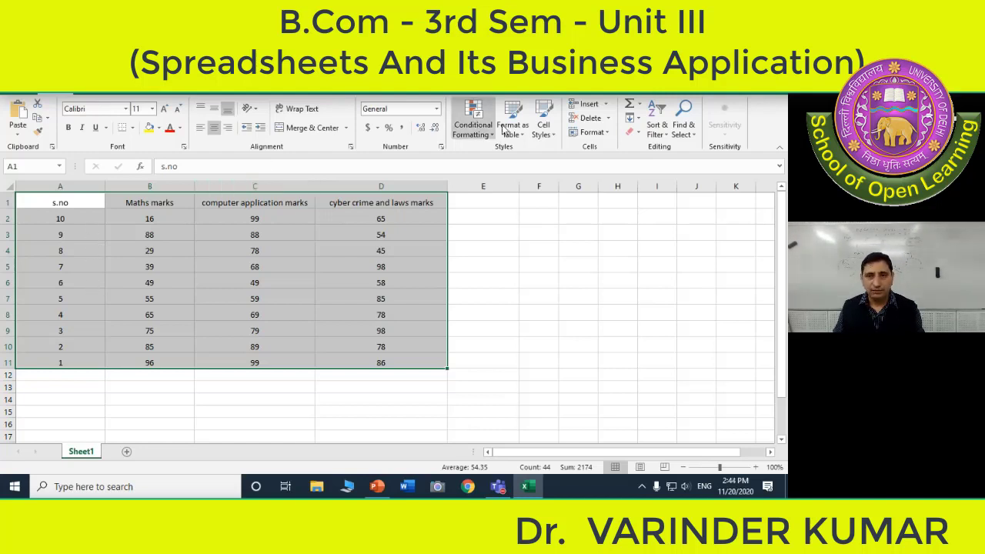
pyautogui.click(665, 137)
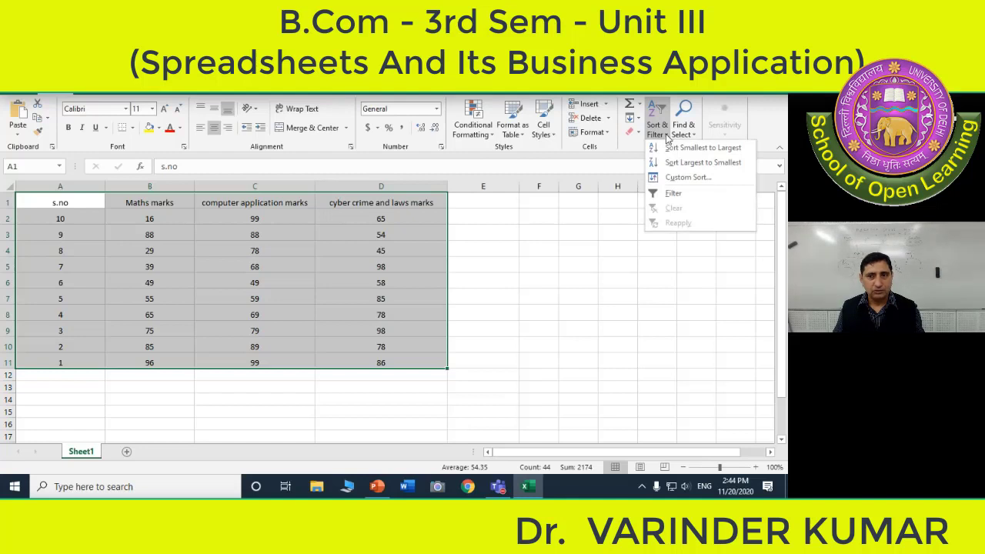
# Add filter arrows, close the computer application marks filter unchanged, then remove AutoFilter with Ctrl+Shift+L.
pyautogui.click(671, 194)
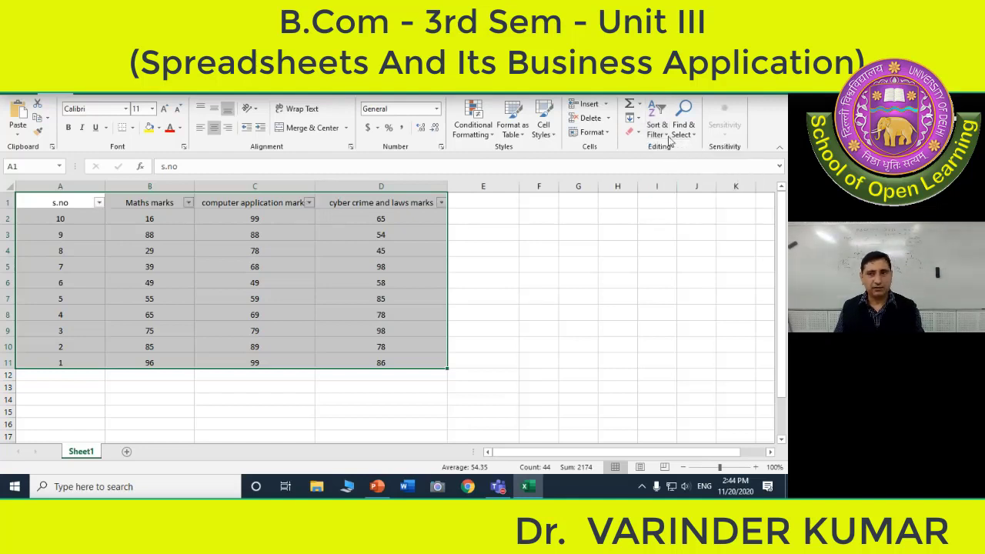
pyautogui.click(664, 136)
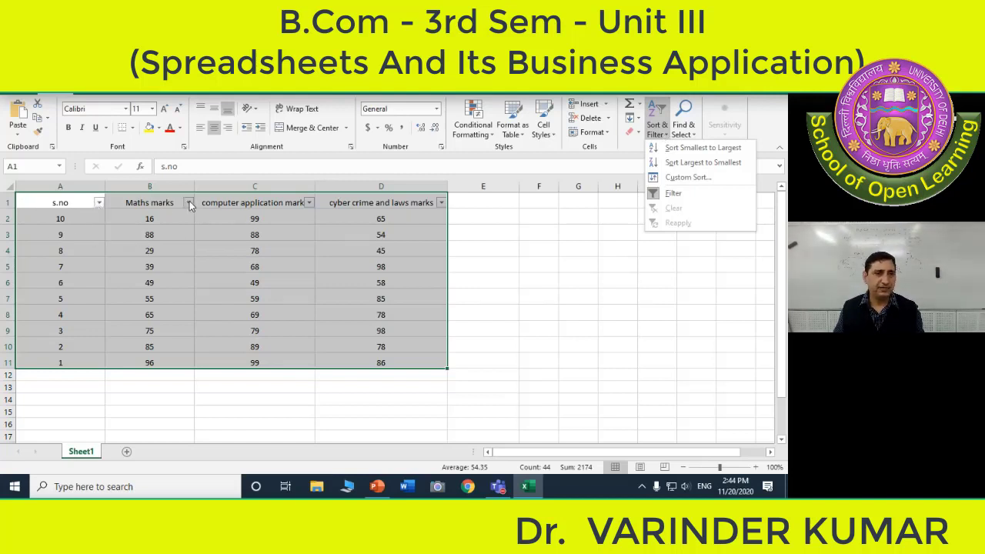
pyautogui.click(310, 204)
pyautogui.click(310, 204)
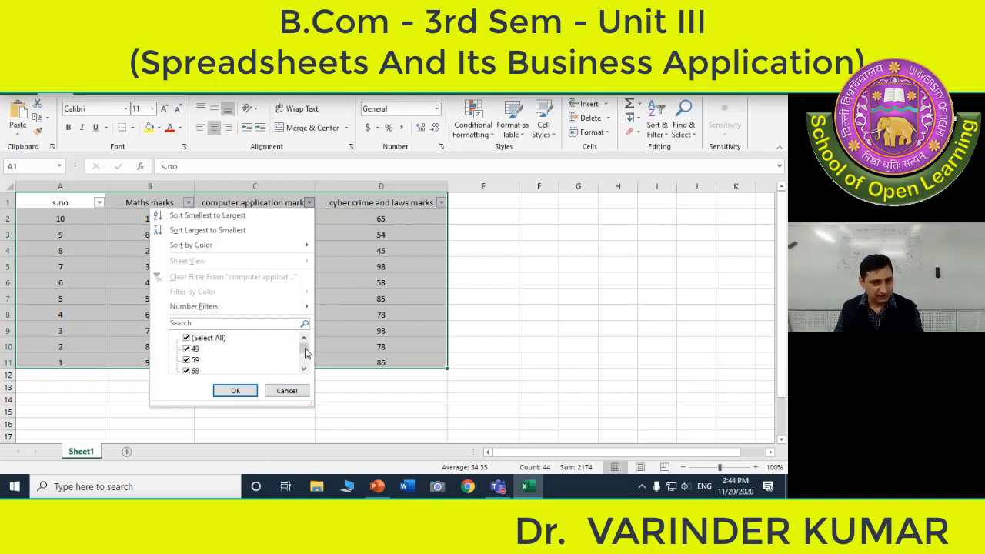
pyautogui.moveTo(304, 348)
pyautogui.mouseDown()
pyautogui.moveTo(304, 368)
pyautogui.moveTo(306, 343)
pyautogui.mouseUp()
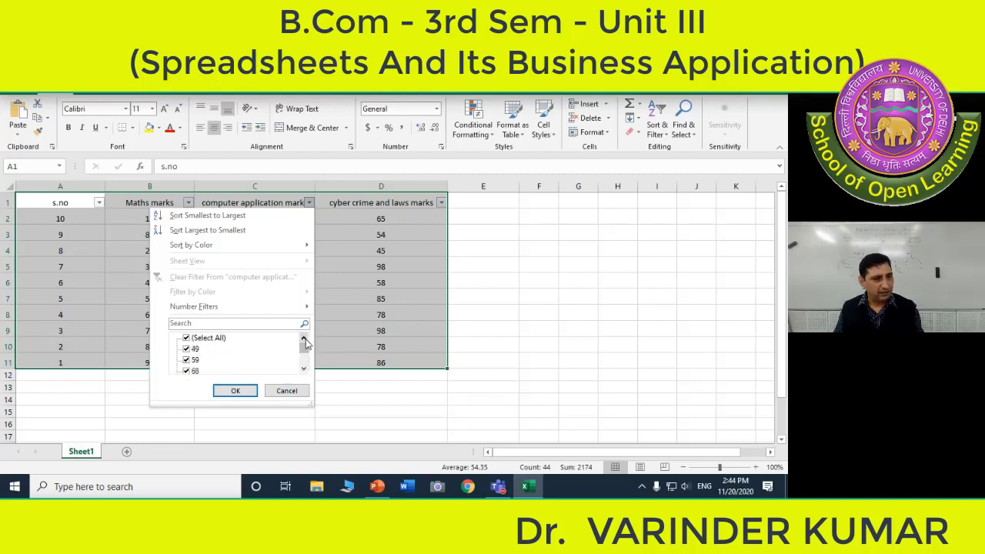
pyautogui.click(297, 390)
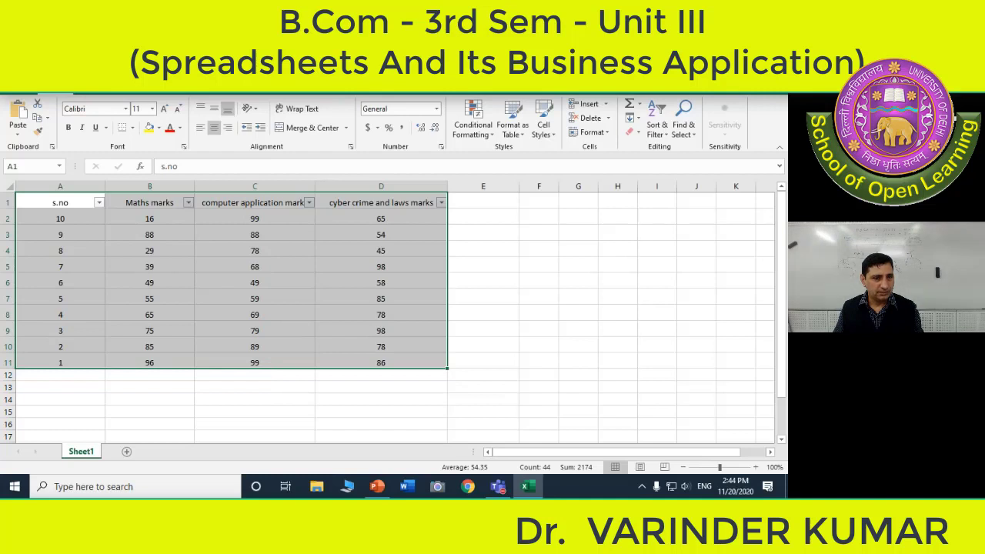
pyautogui.hotkey('ctrl', 'shift', 'l')
# Sort the table Largest to Smallest so s.no runs 10 to 1, then reselect A1:D11.
pyautogui.hotkey('alt', 'h')
pyautogui.press('s')
pyautogui.press('s')
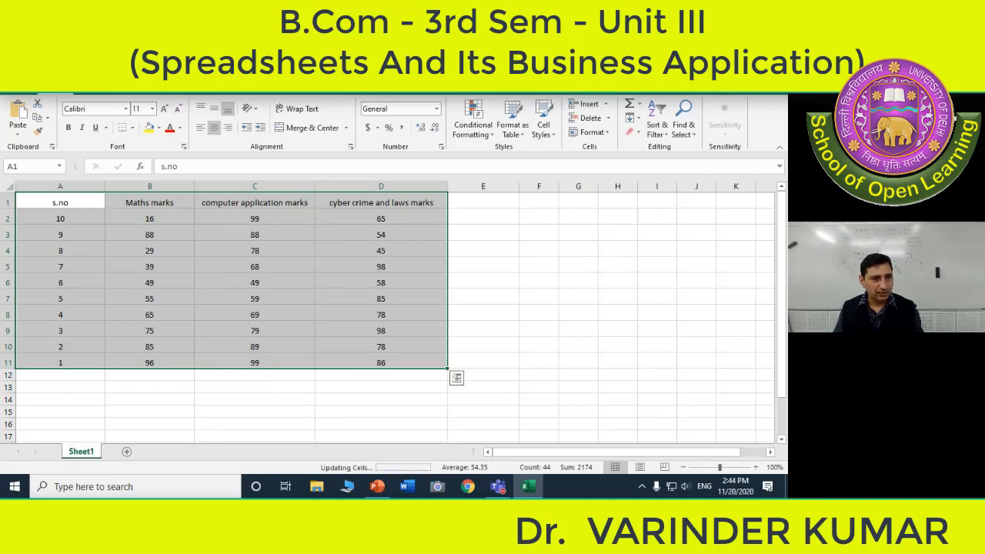
pyautogui.click(657, 124)
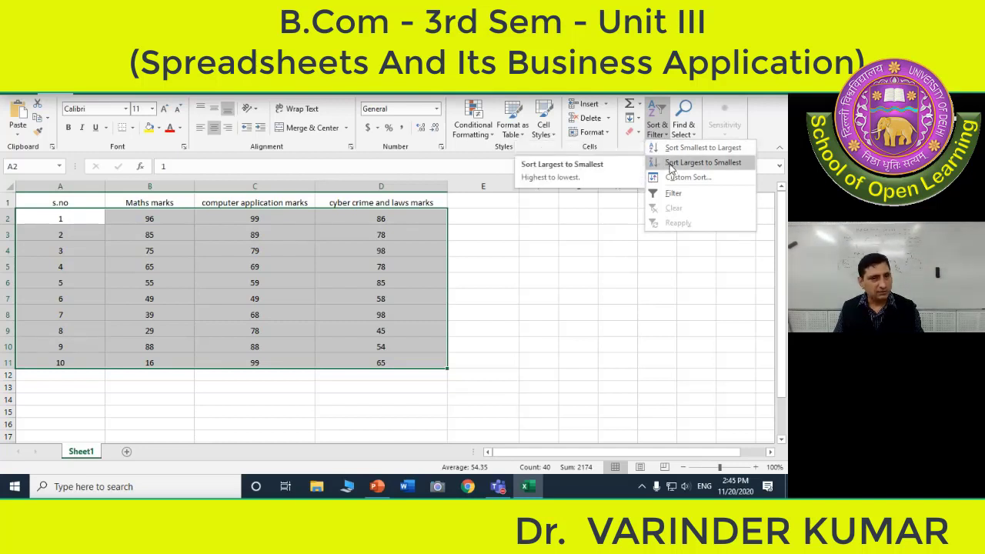
pyautogui.click(671, 165)
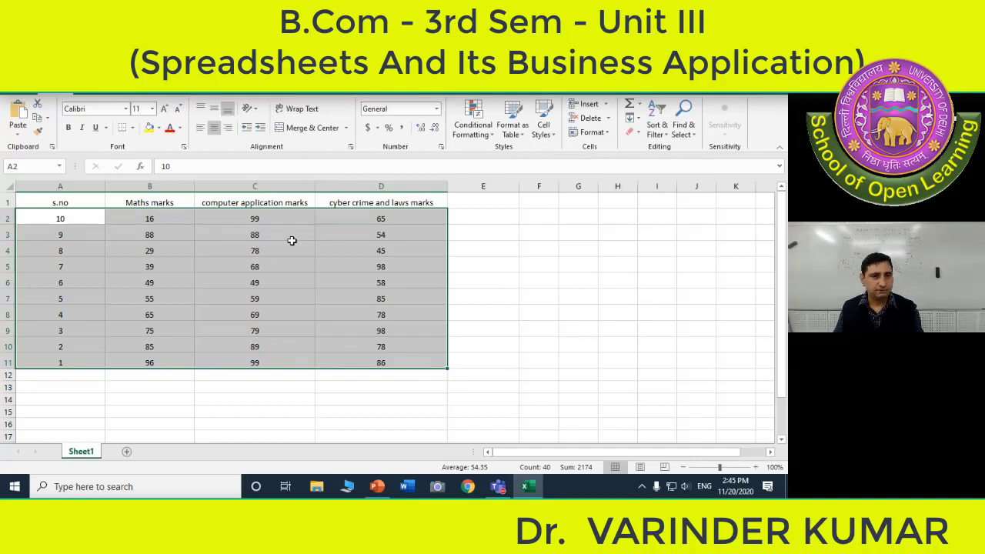
pyautogui.click(475, 206)
pyautogui.moveTo(60, 205)
pyautogui.mouseDown()
pyautogui.moveTo(371, 331)
pyautogui.moveTo(374, 357)
pyautogui.mouseUp()
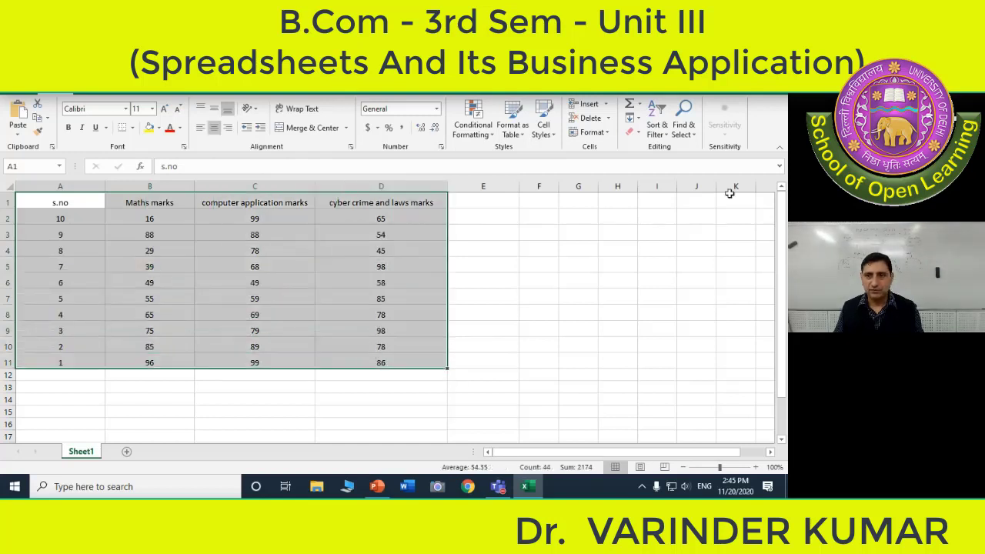
pyautogui.click(666, 135)
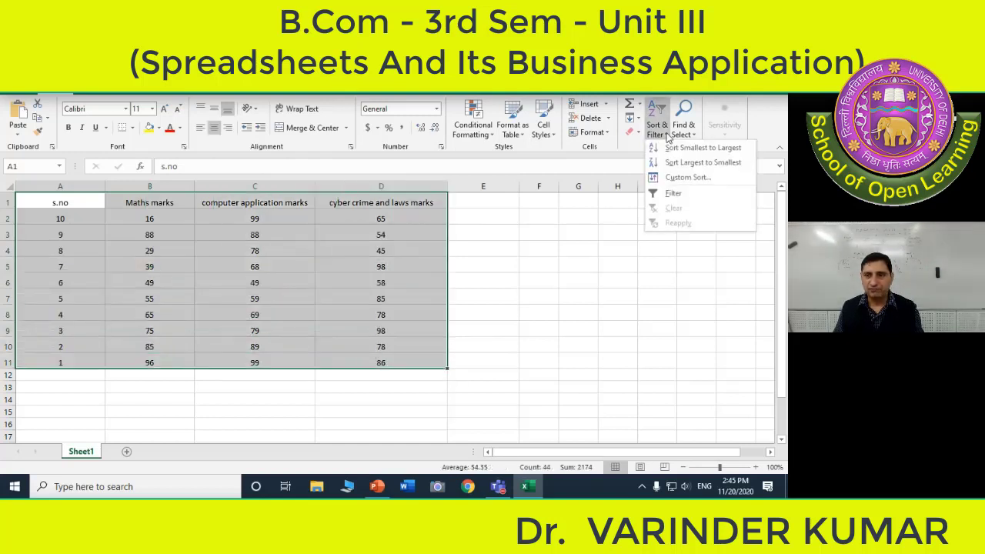
# Turn on filter arrows and sort by computer application marks, highest (99) first.
pyautogui.click(684, 195)
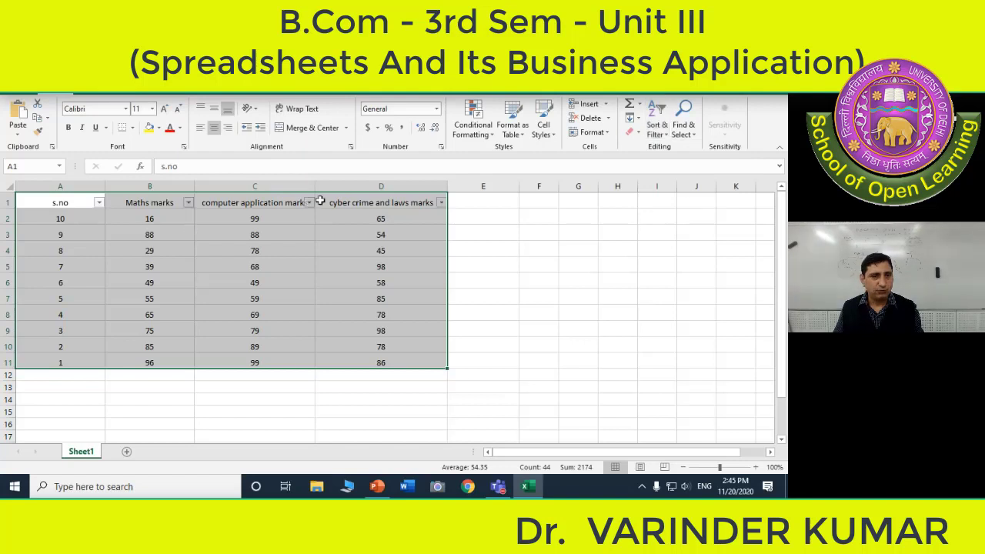
pyautogui.click(309, 203)
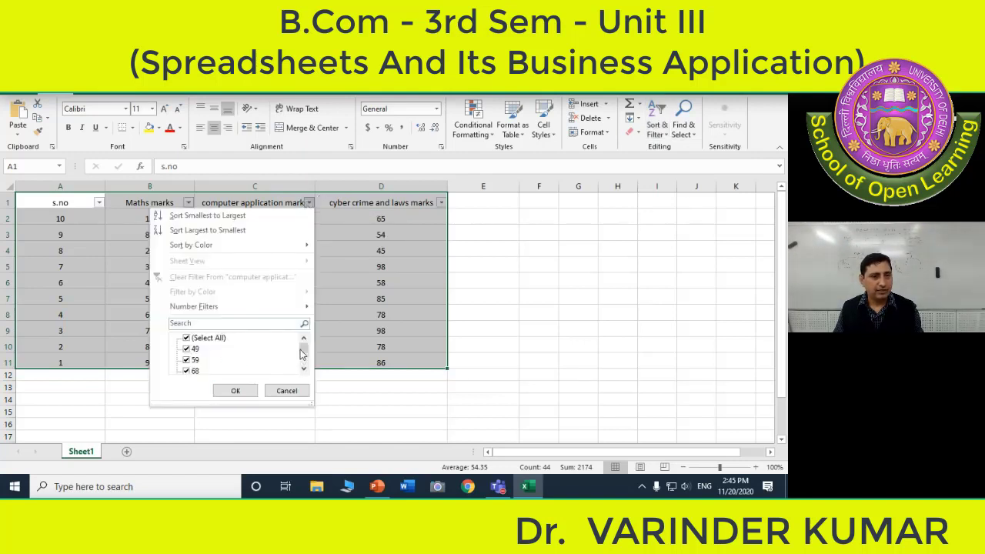
pyautogui.moveTo(301, 353); pyautogui.dragTo(305, 346)
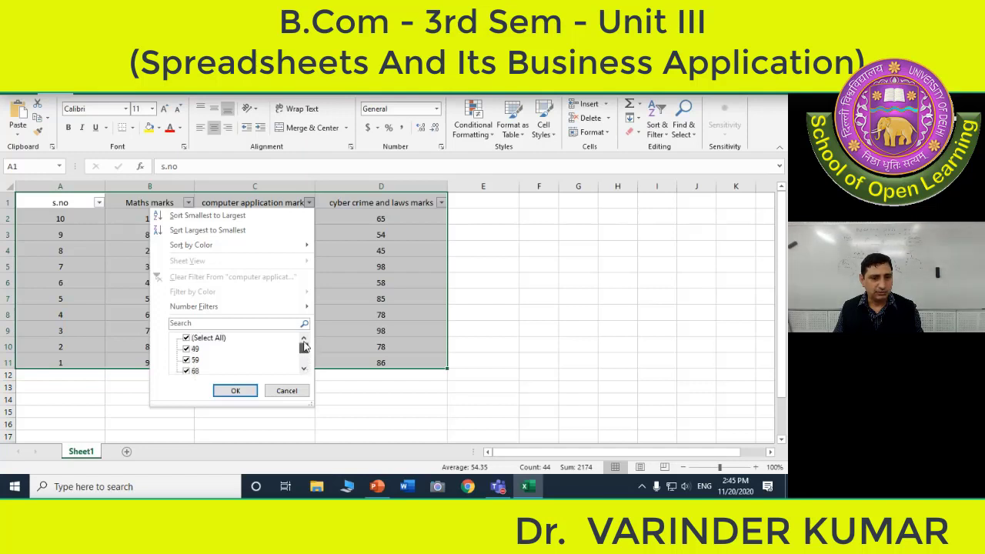
pyautogui.click(190, 339)
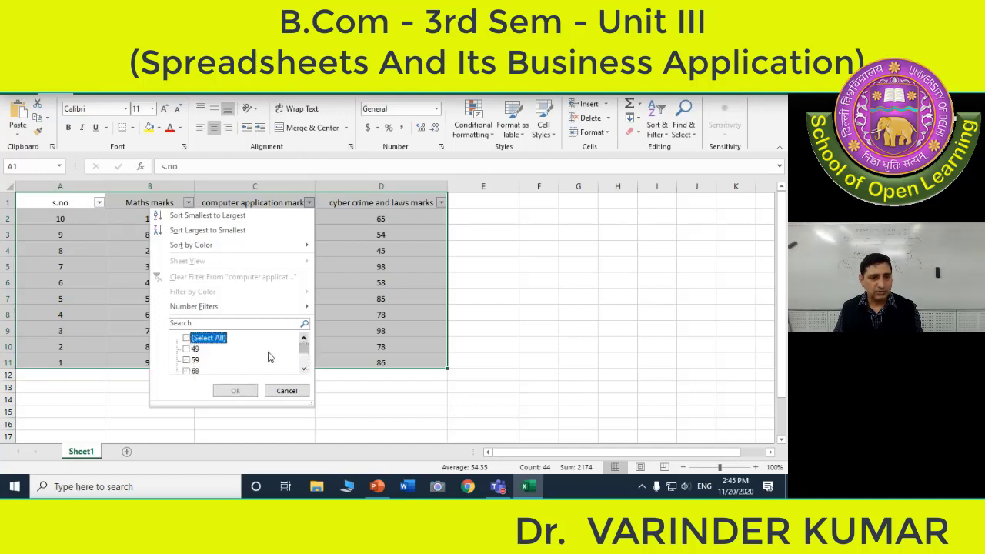
pyautogui.click(217, 231)
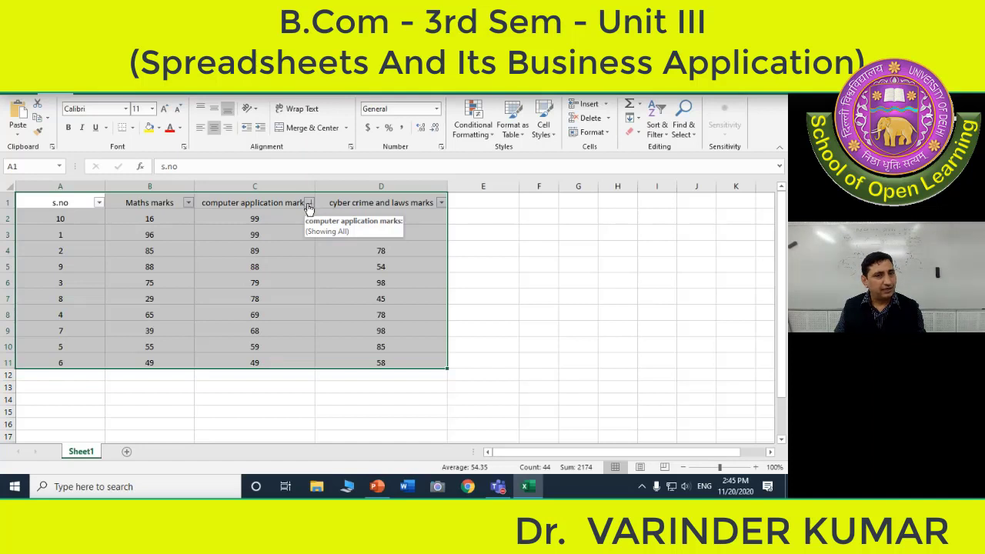
pyautogui.click(307, 204)
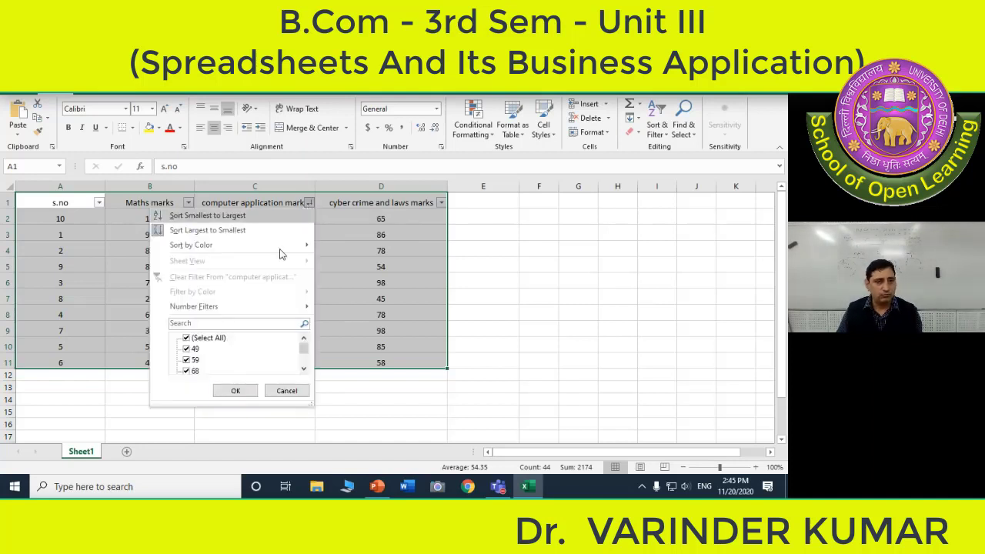
pyautogui.click(187, 348)
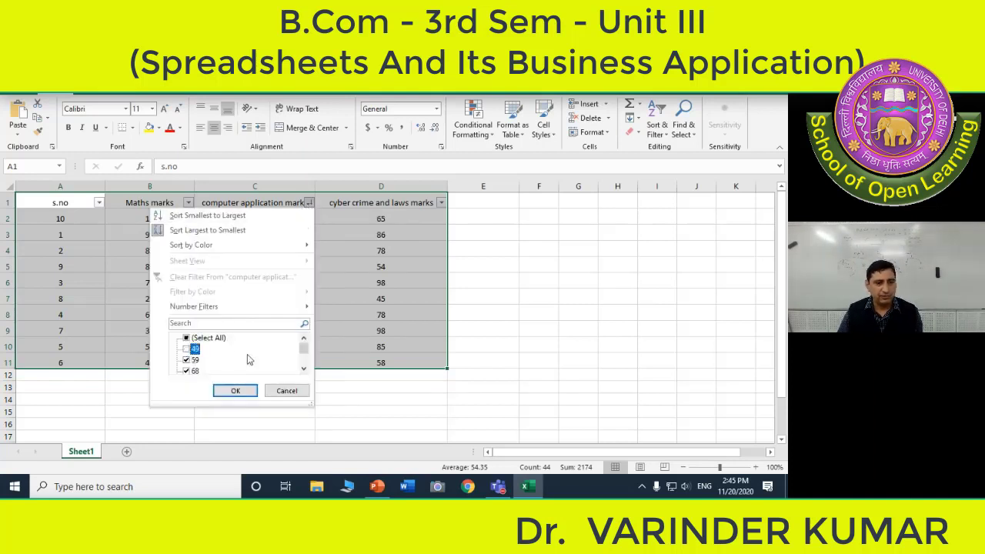
pyautogui.moveTo(303, 352); pyautogui.dragTo(304, 350)
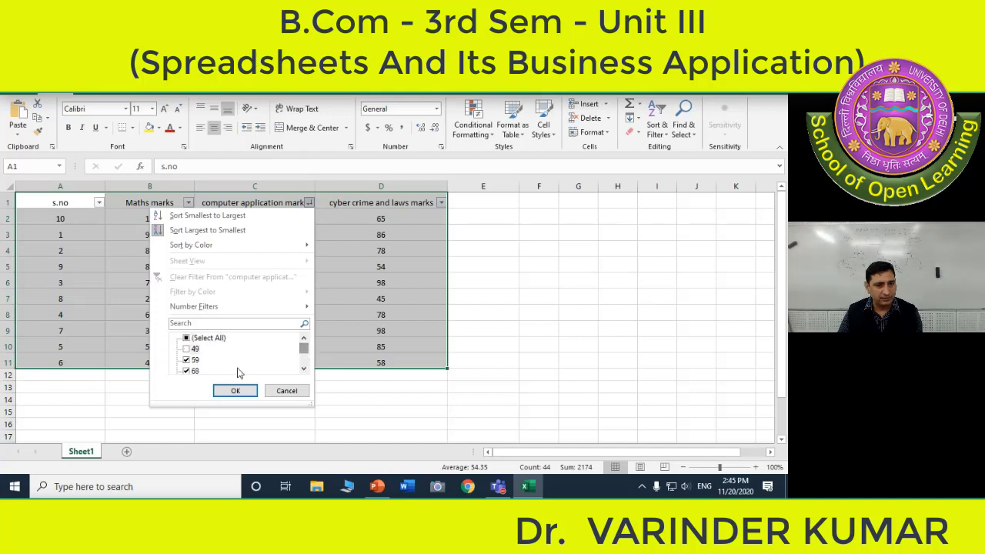
pyautogui.click(186, 349)
pyautogui.click(187, 360)
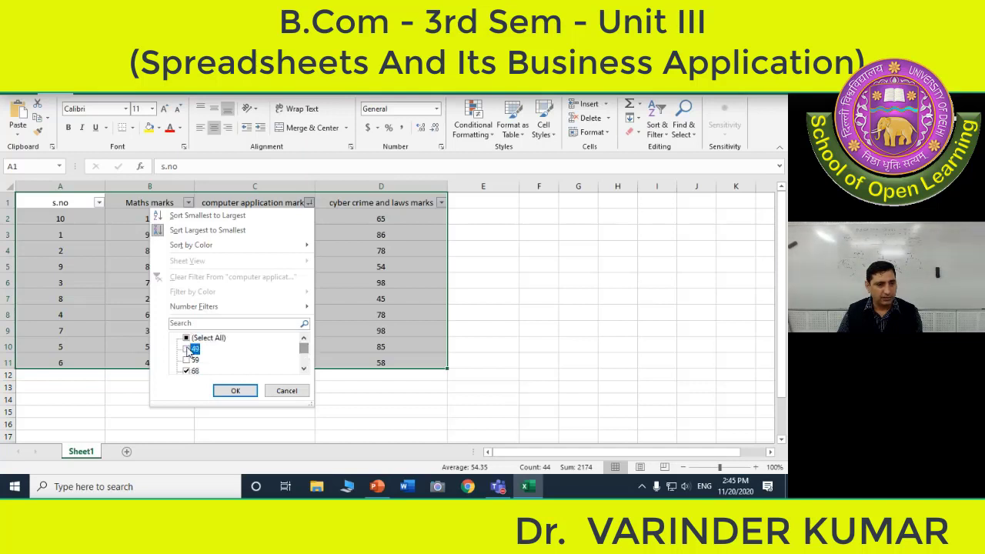
pyautogui.click(186, 360)
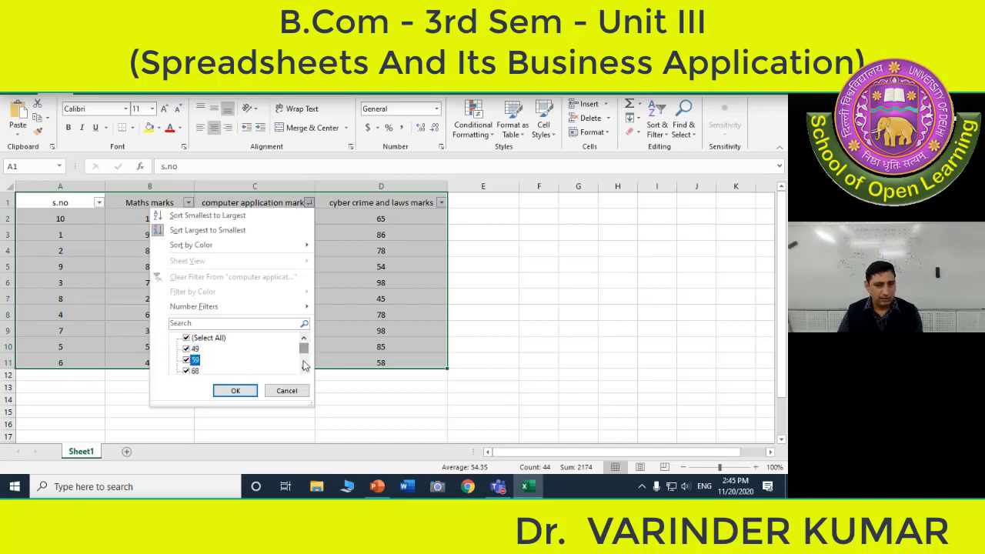
pyautogui.click(186, 339)
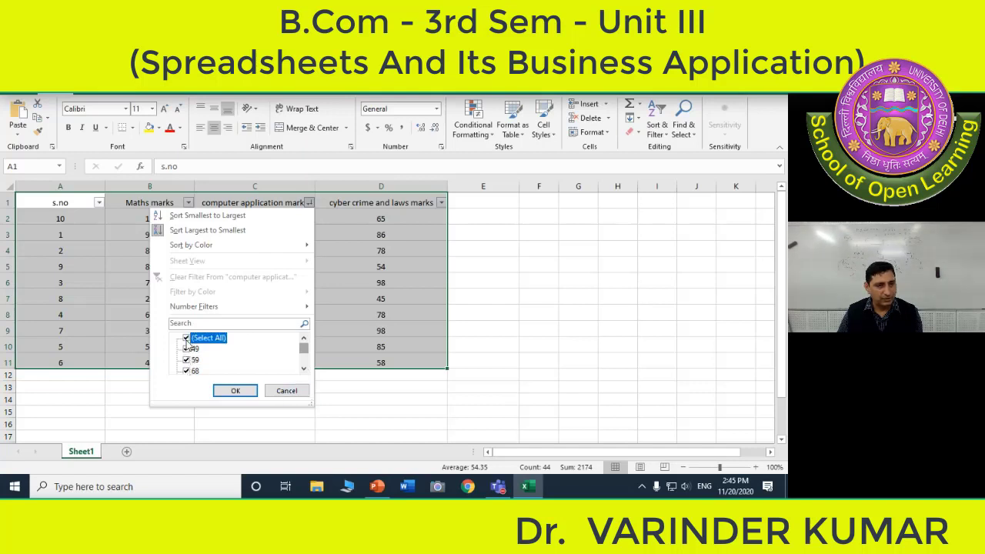
pyautogui.click(304, 370)
pyautogui.click(304, 370)
pyautogui.click(304, 370)
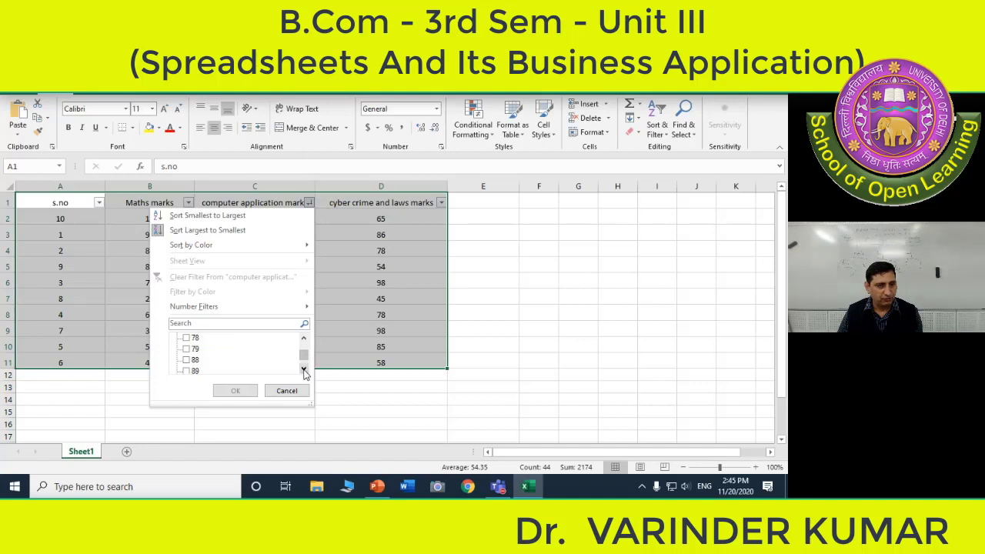
pyautogui.click(304, 370)
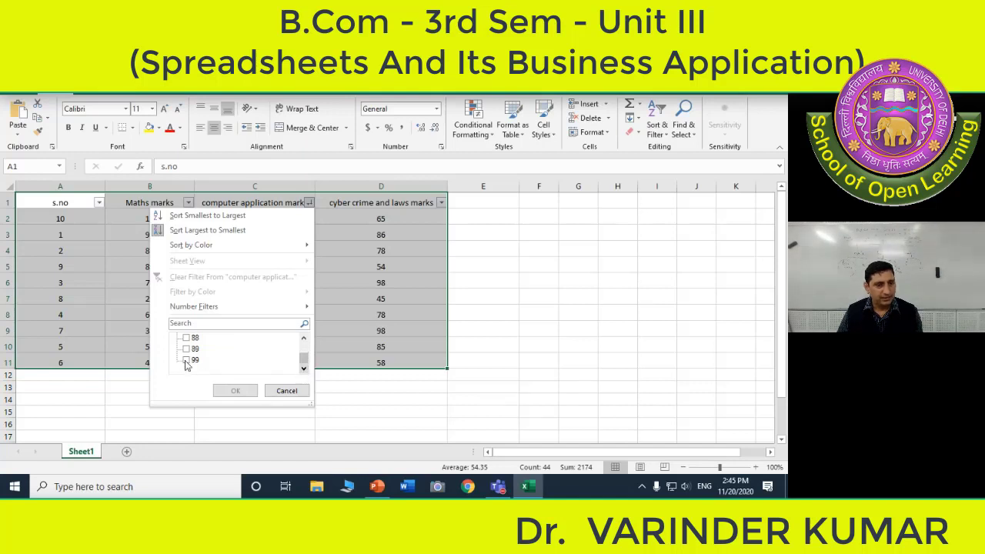
pyautogui.moveTo(304, 358); pyautogui.dragTo(304, 343)
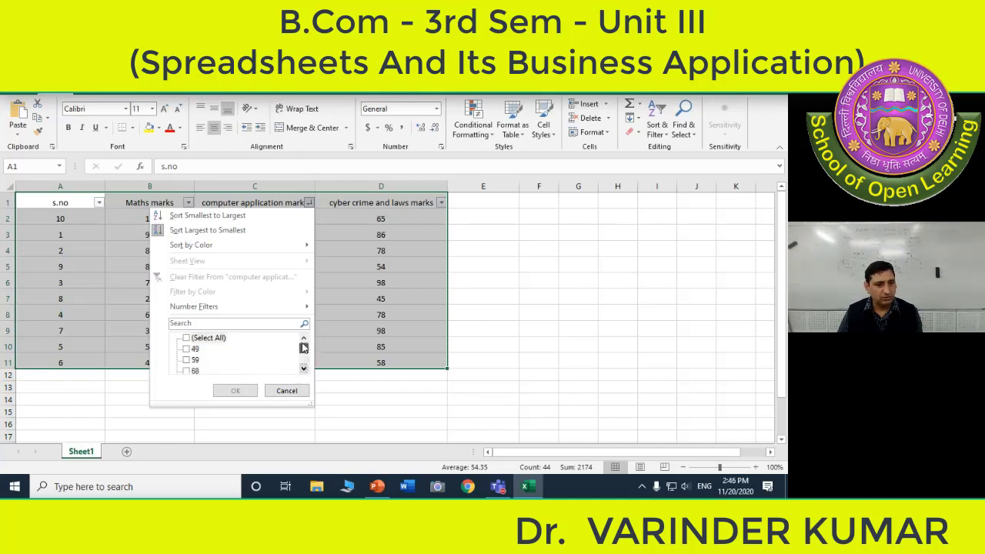
pyautogui.click(186, 339)
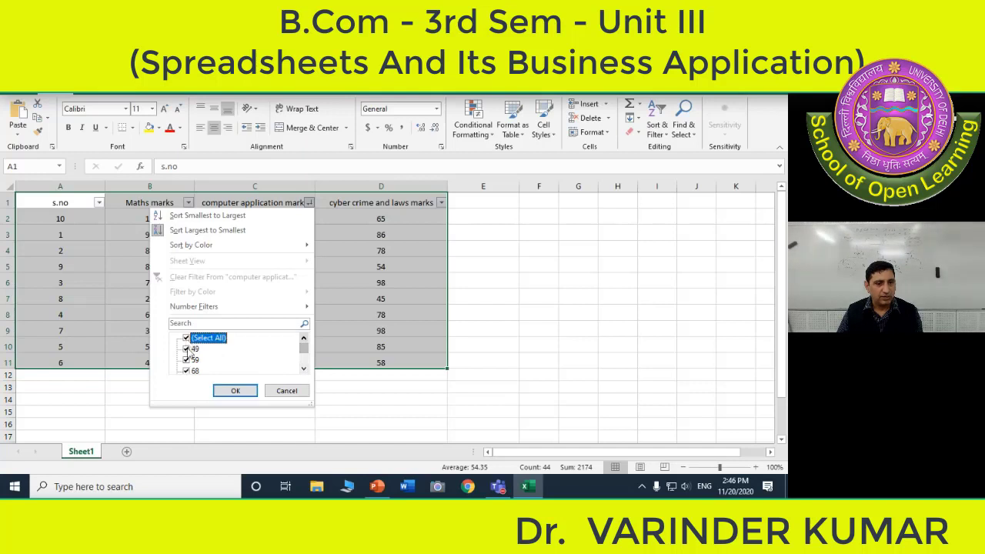
pyautogui.click(287, 391)
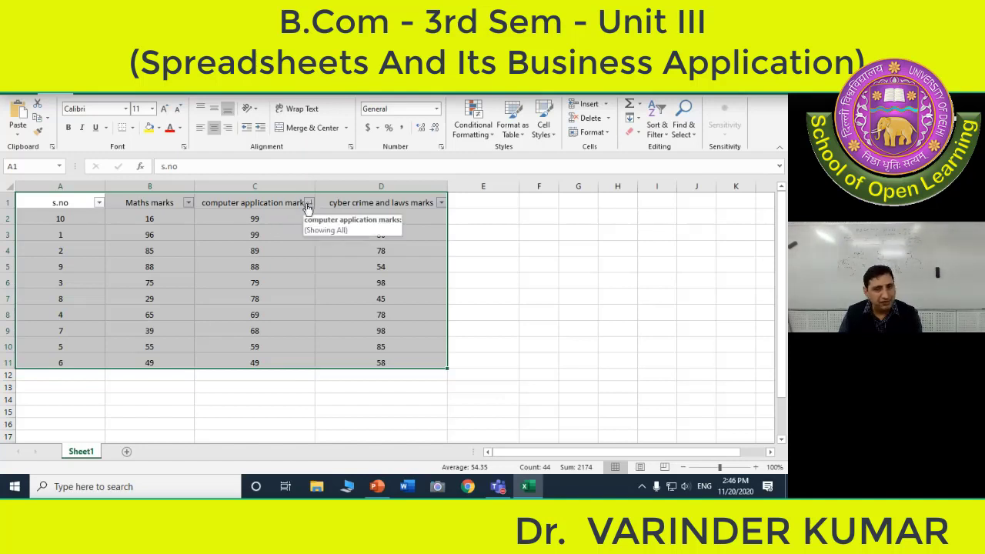
pyautogui.click(309, 205)
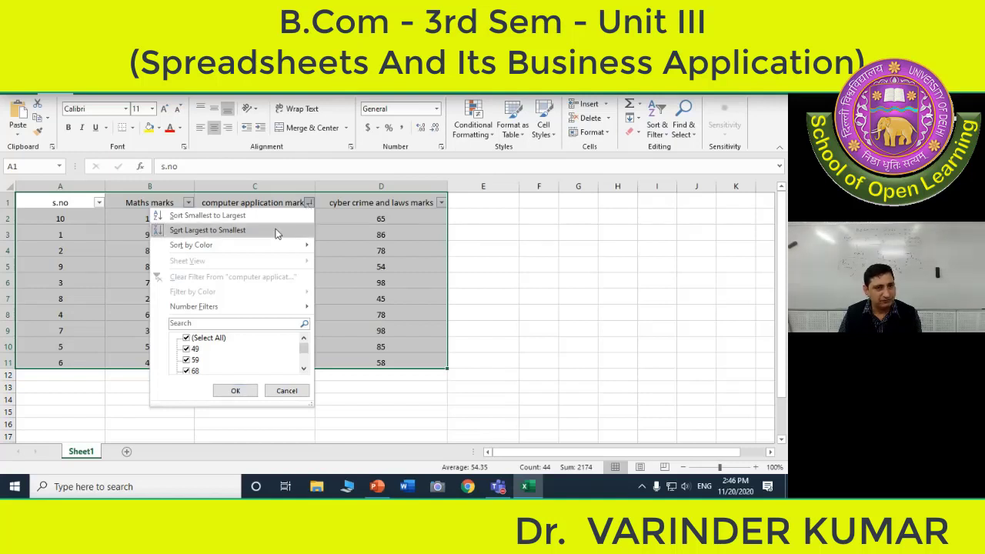
pyautogui.click(277, 231)
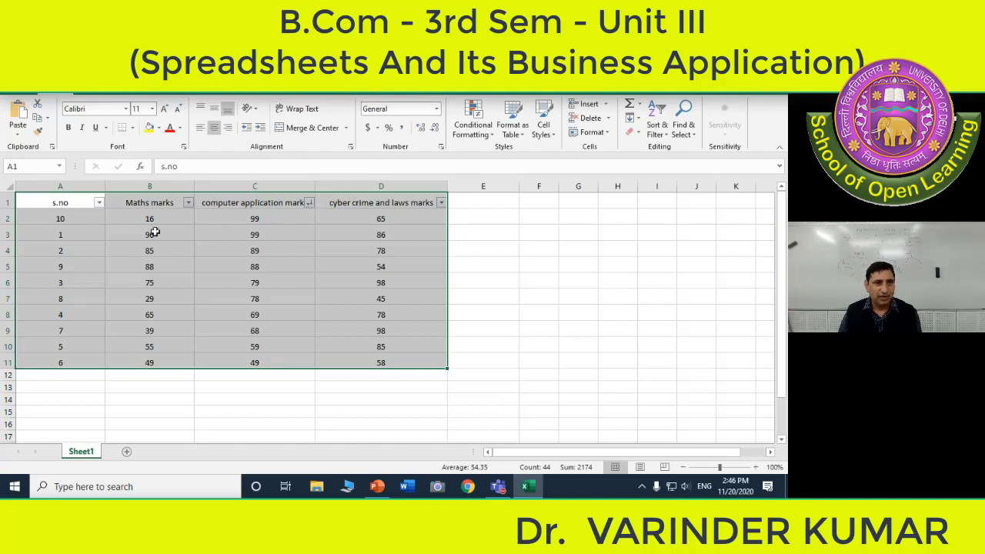
# Sort rows by Maths marks from 96 down to 16, then reselect the whole table.
pyautogui.click(189, 203)
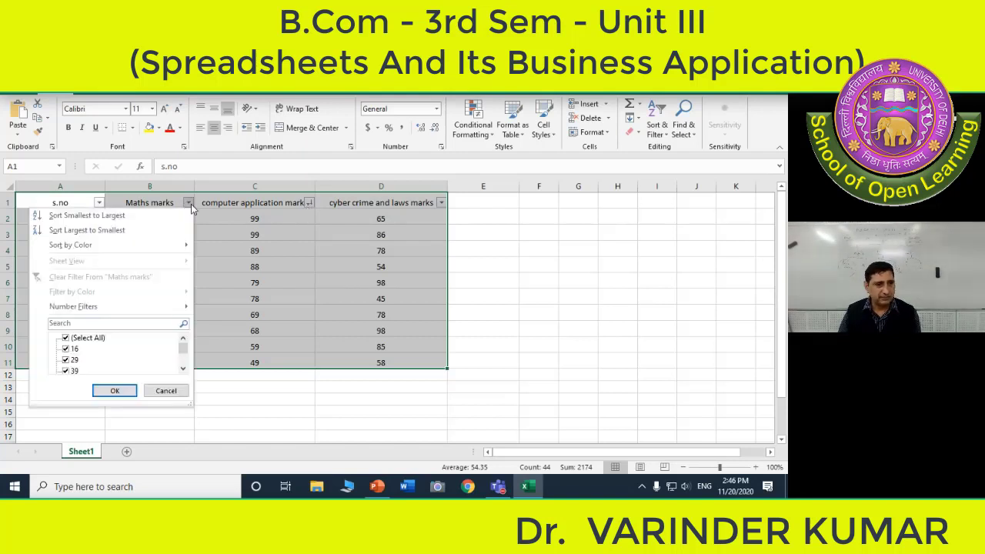
pyautogui.click(134, 231)
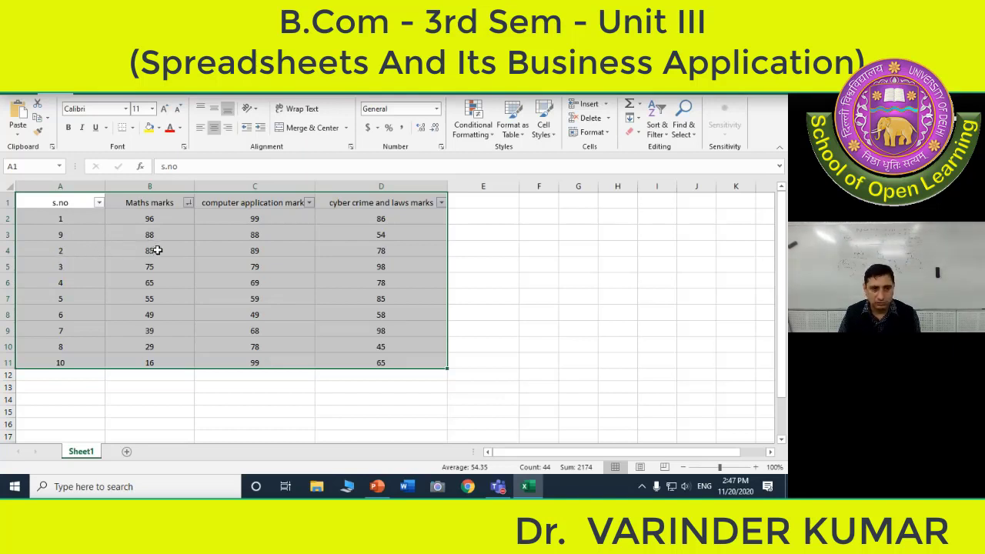
pyautogui.click(65, 253)
pyautogui.click(152, 252)
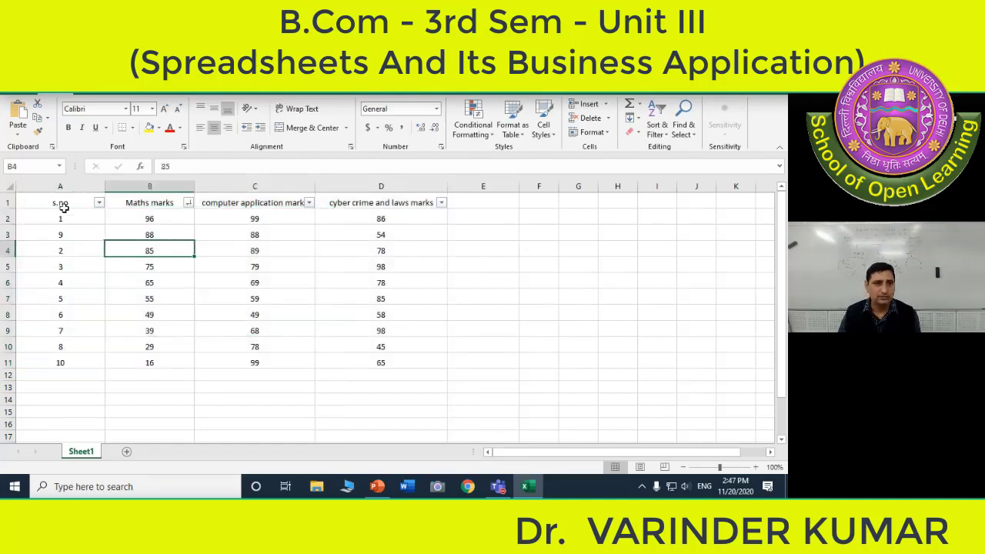
pyautogui.moveTo(54, 203); pyautogui.dragTo(367, 370)
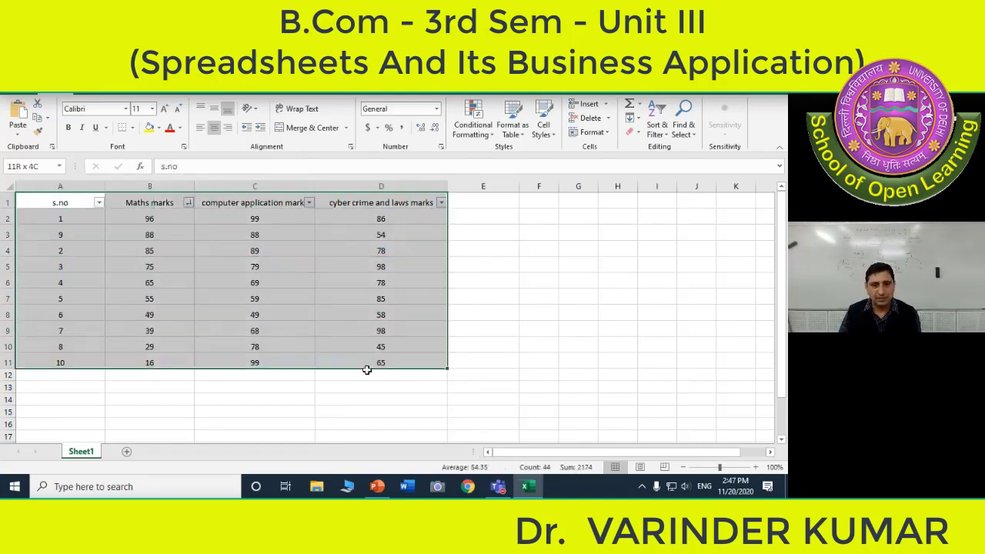
pyautogui.click(661, 129)
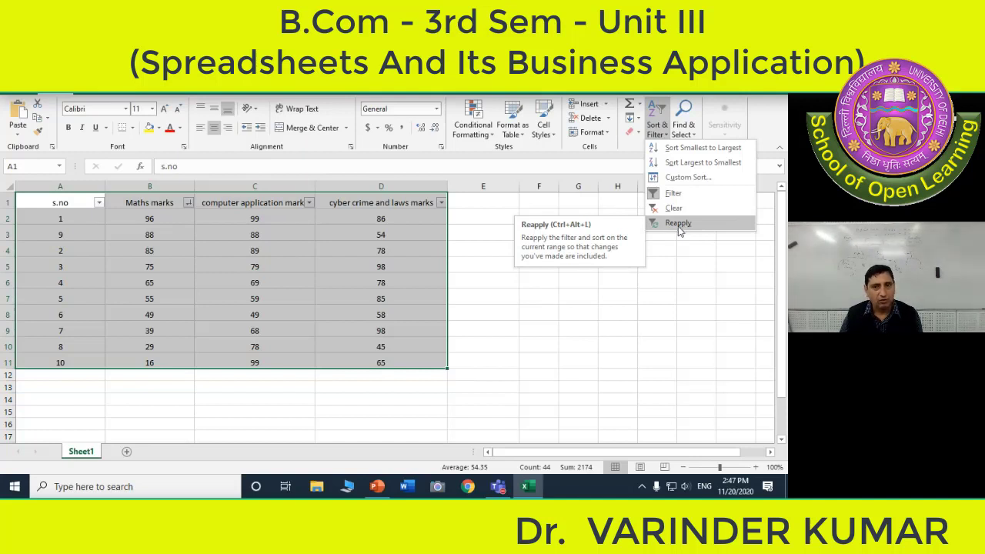
# Sort the table by cyber crime and laws marks, highest first, from 98 down to 45.
pyautogui.click(438, 201)
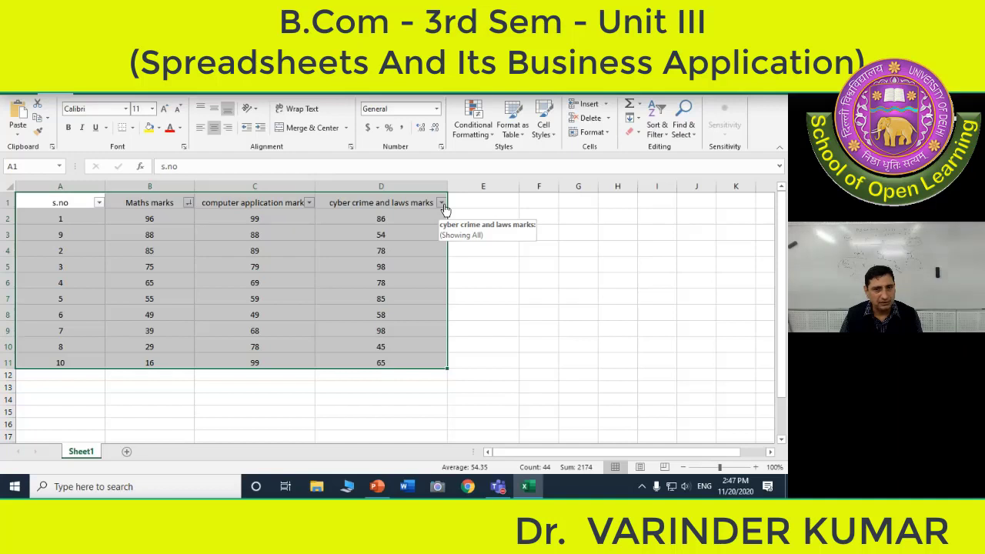
pyautogui.click(443, 203)
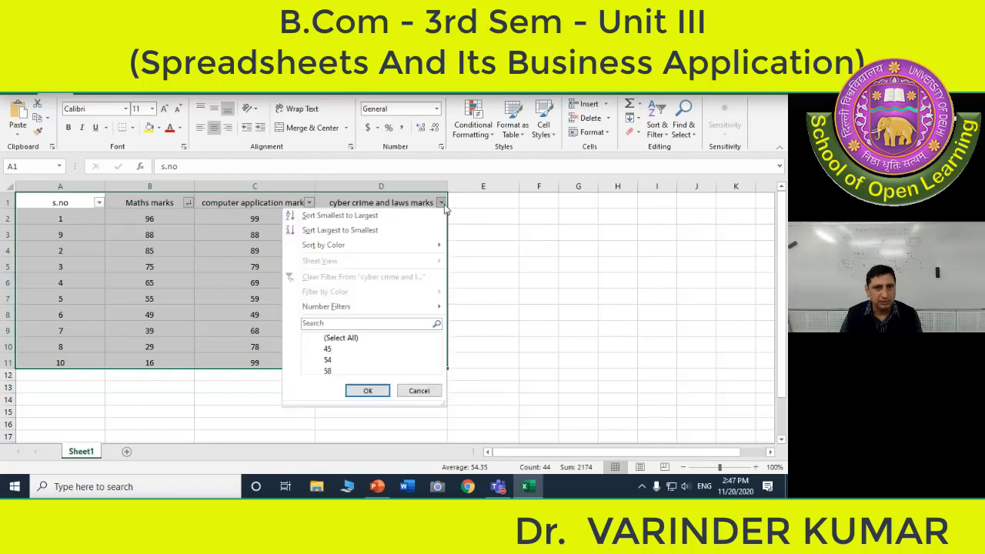
pyautogui.click(392, 229)
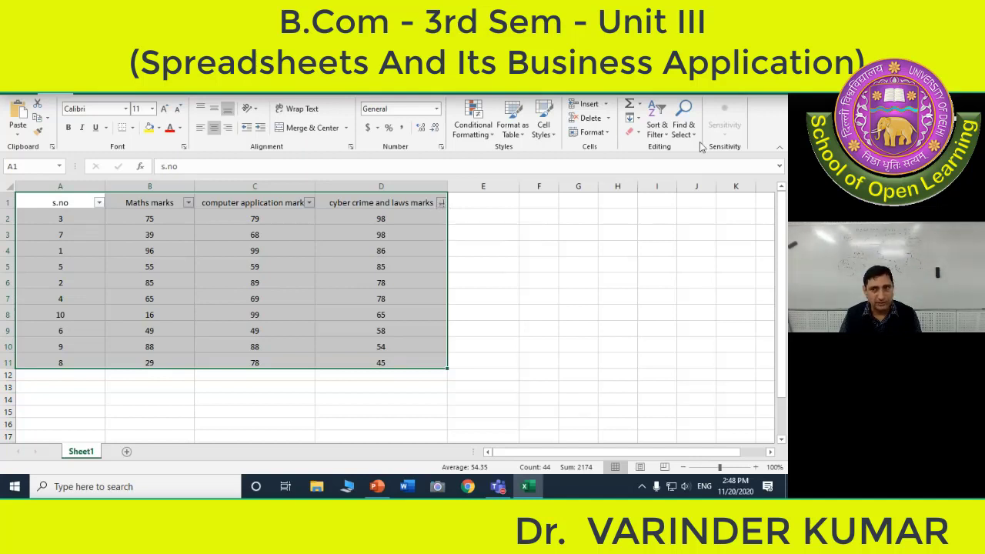
# Turn filtering off, select A1:D11, and turn filtering back on.
pyautogui.click(658, 127)
pyautogui.click(673, 193)
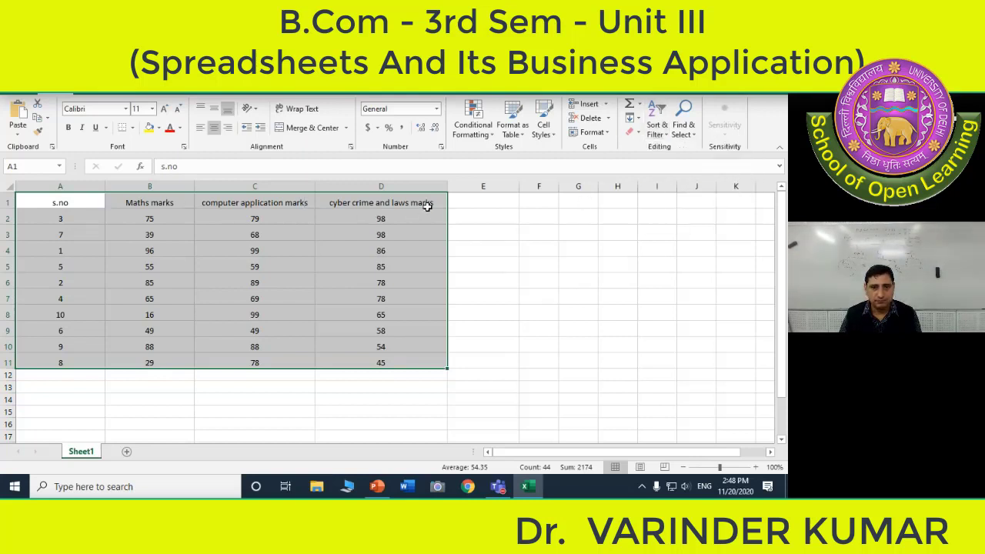
pyautogui.click(48, 198)
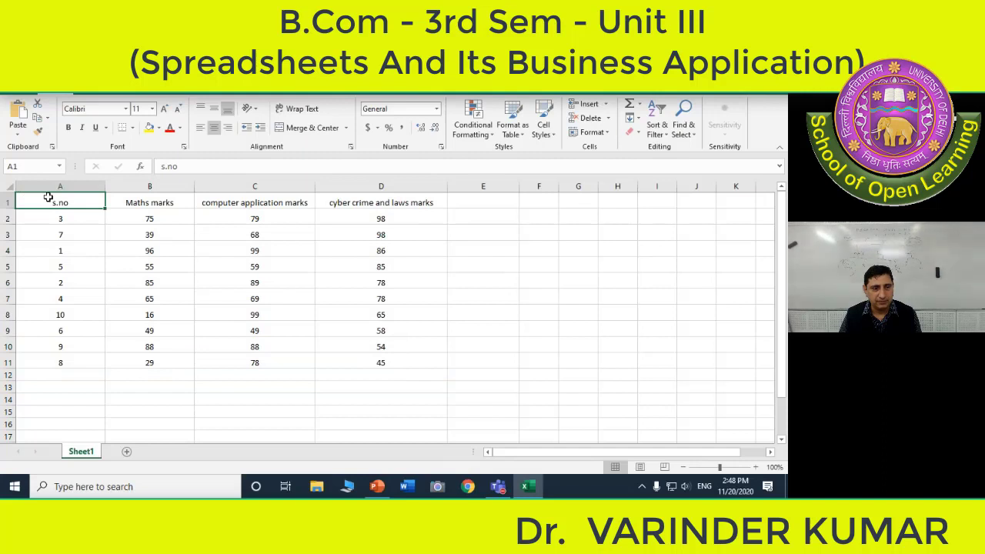
pyautogui.moveTo(48, 198)
pyautogui.mouseDown()
pyautogui.moveTo(369, 351)
pyautogui.moveTo(375, 363)
pyautogui.mouseUp()
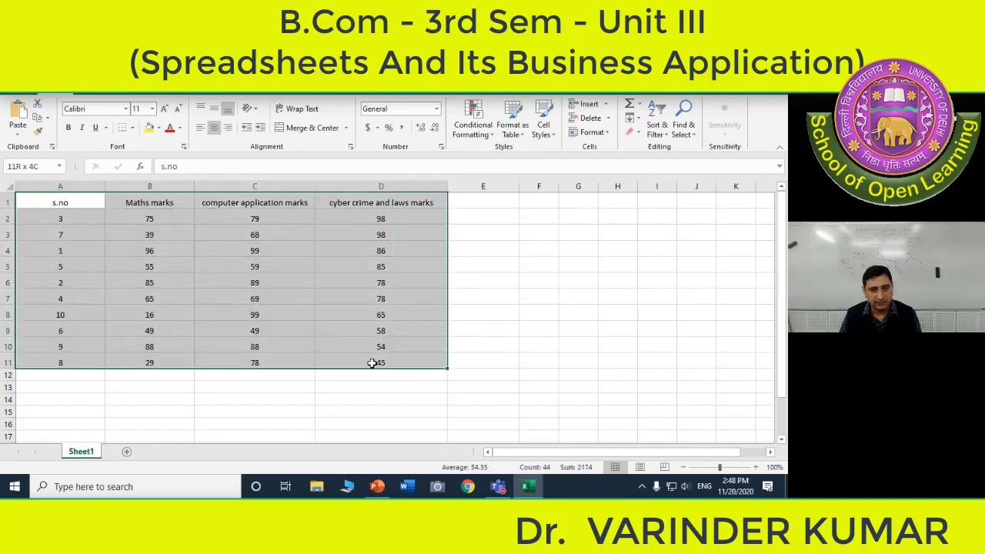
pyautogui.click(658, 129)
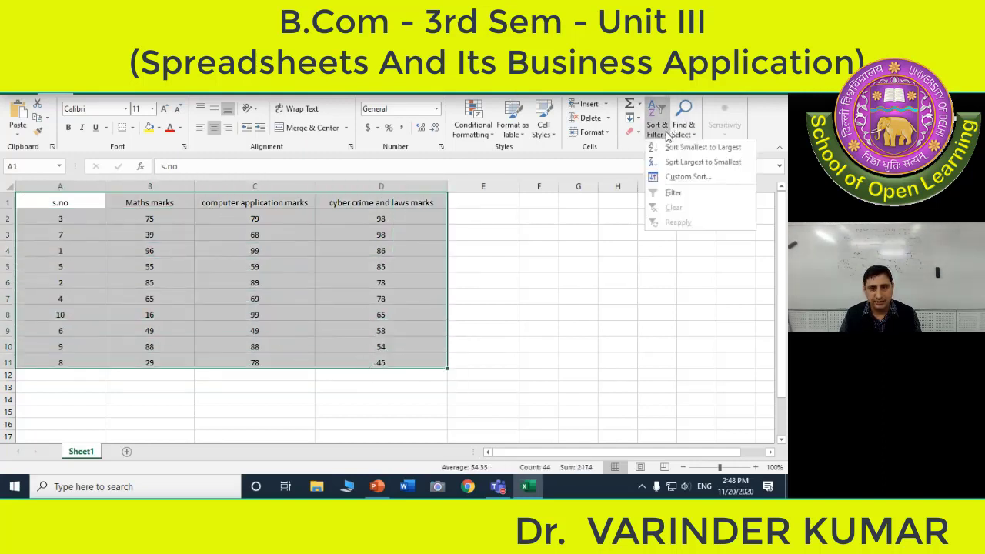
pyautogui.click(672, 193)
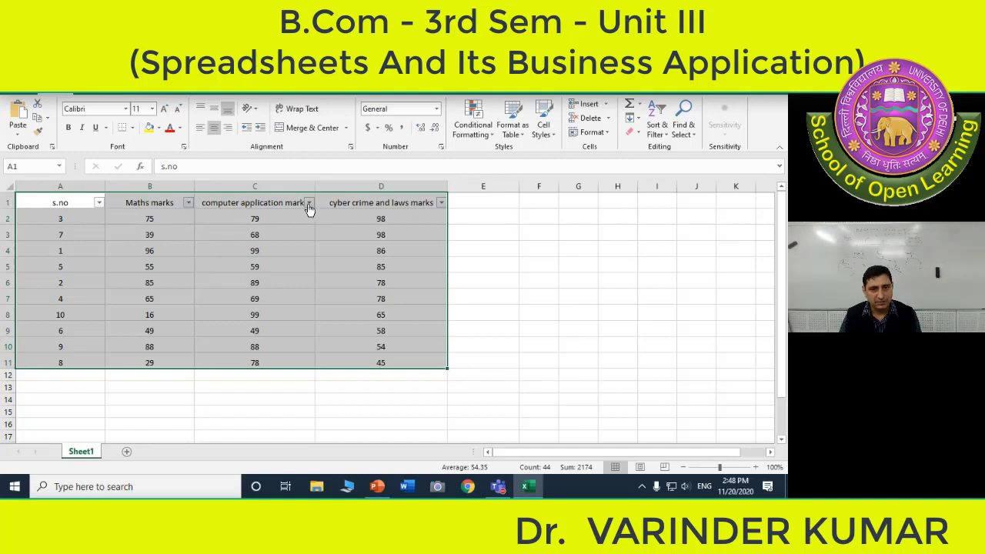
# Bring up the Number Filters choices for the cyber crime and laws marks column.
pyautogui.click(441, 203)
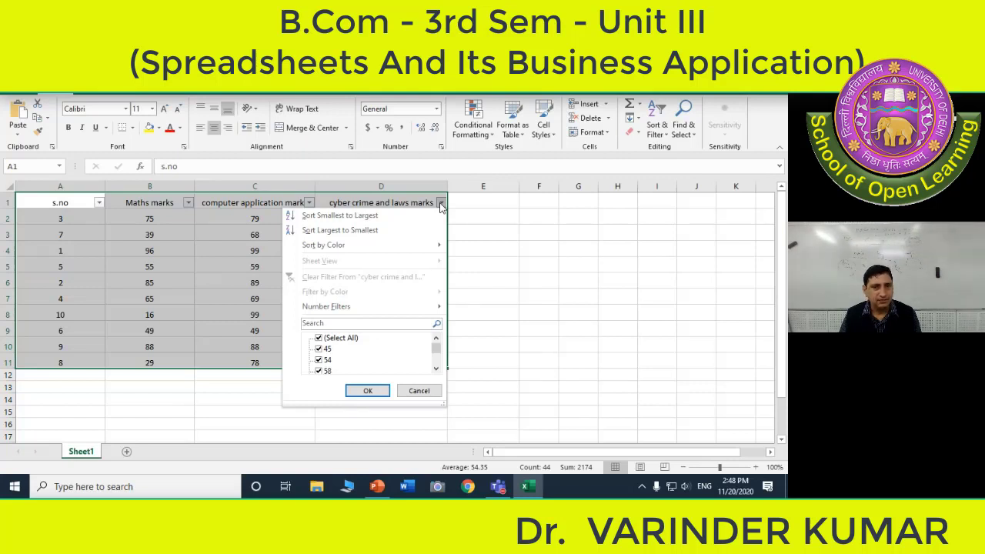
pyautogui.moveTo(423, 245)
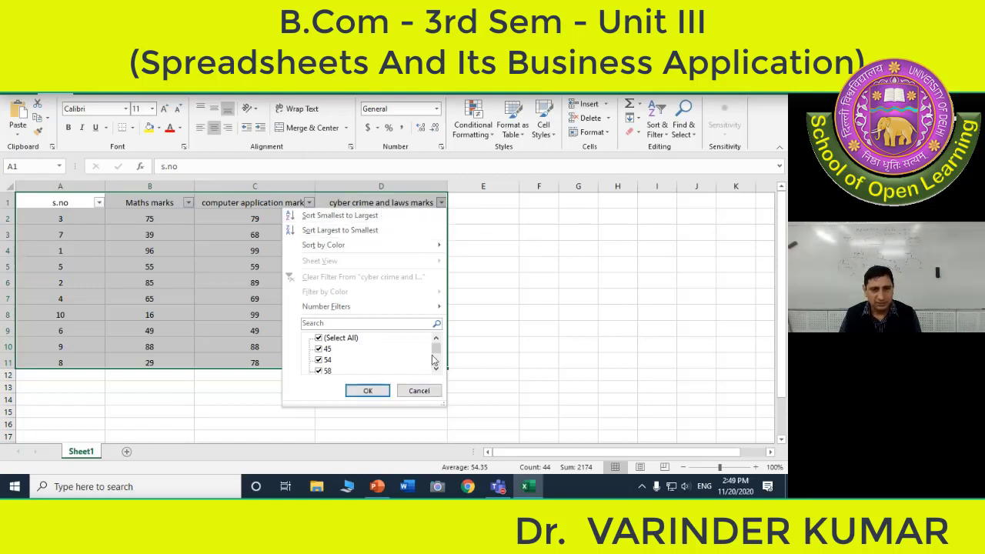
pyautogui.moveTo(434, 360)
pyautogui.mouseDown()
pyautogui.moveTo(436, 368)
pyautogui.moveTo(437, 328)
pyautogui.mouseUp()
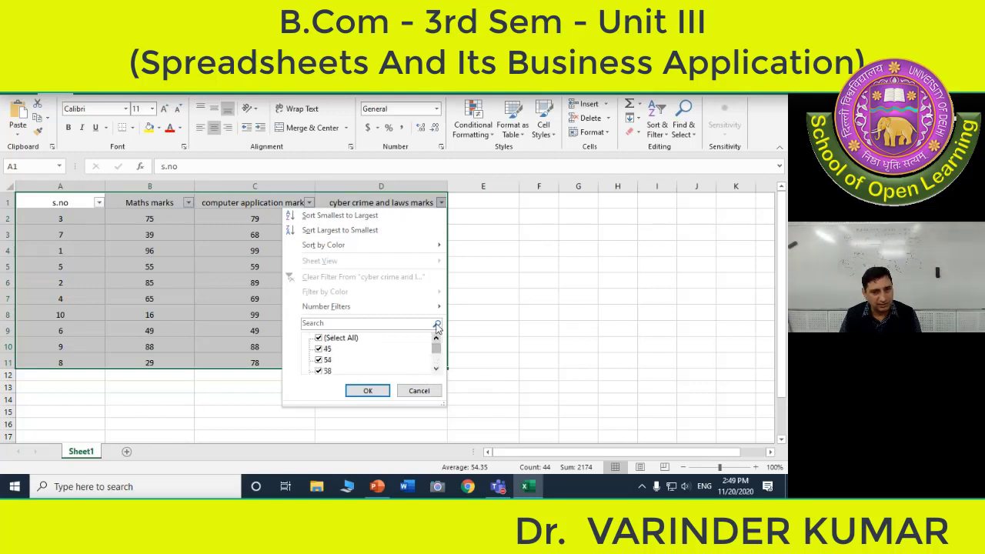
pyautogui.moveTo(440, 309)
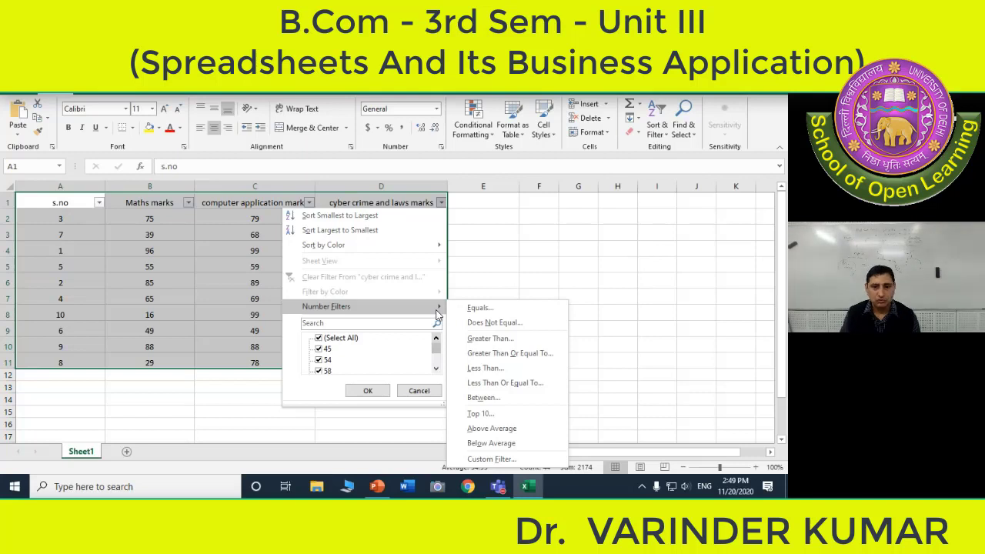
# Filter cyber crime and laws marks to values greater than 90, leaving two students.
pyautogui.click(485, 340)
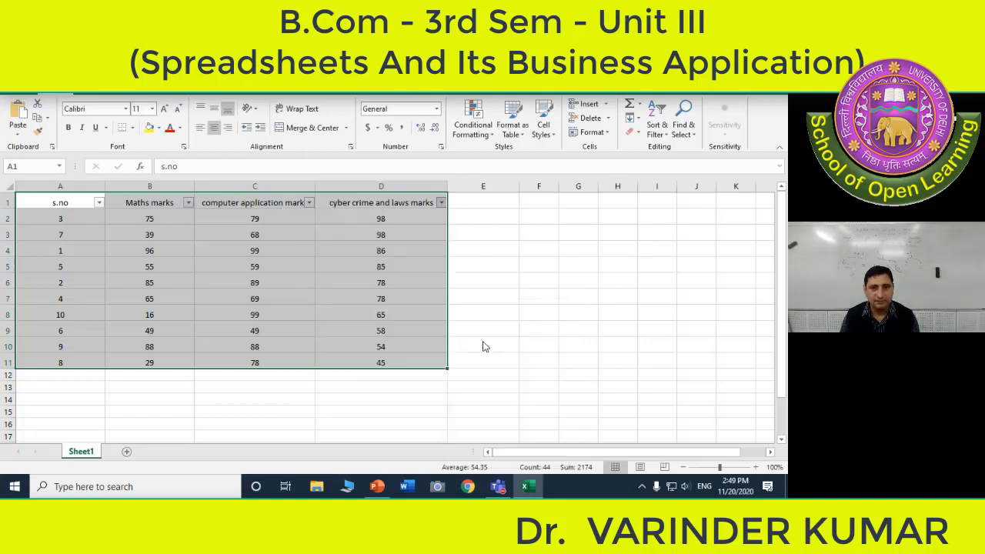
pyautogui.write('9')
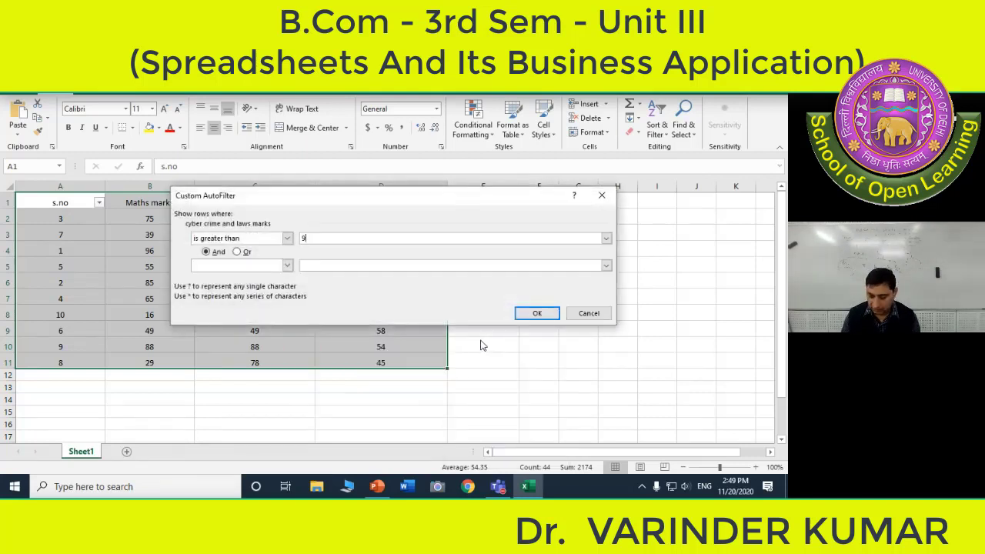
pyautogui.write('0')
pyautogui.click(531, 315)
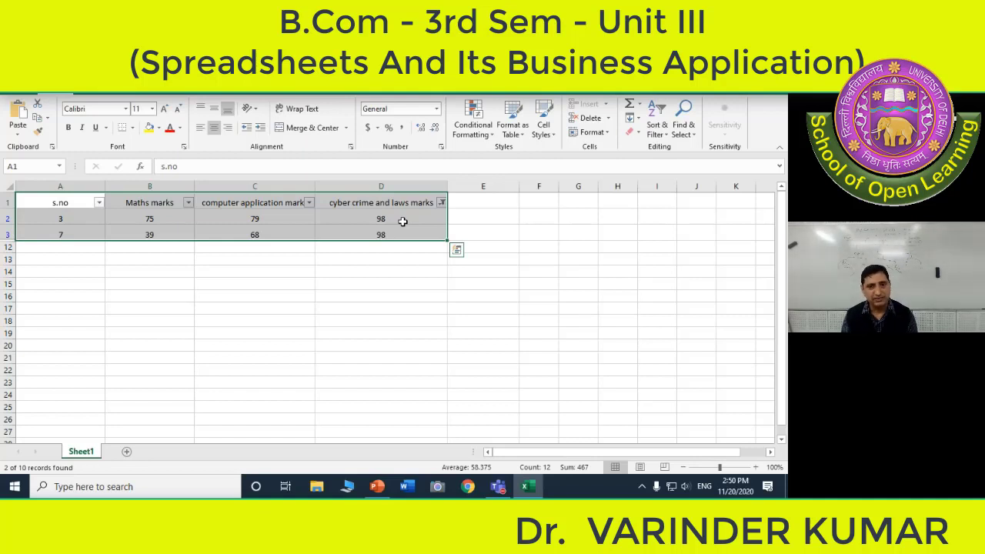
# Clear the cyber crime marks filter so all 10 students show, then reopen its filter options.
pyautogui.click(441, 202)
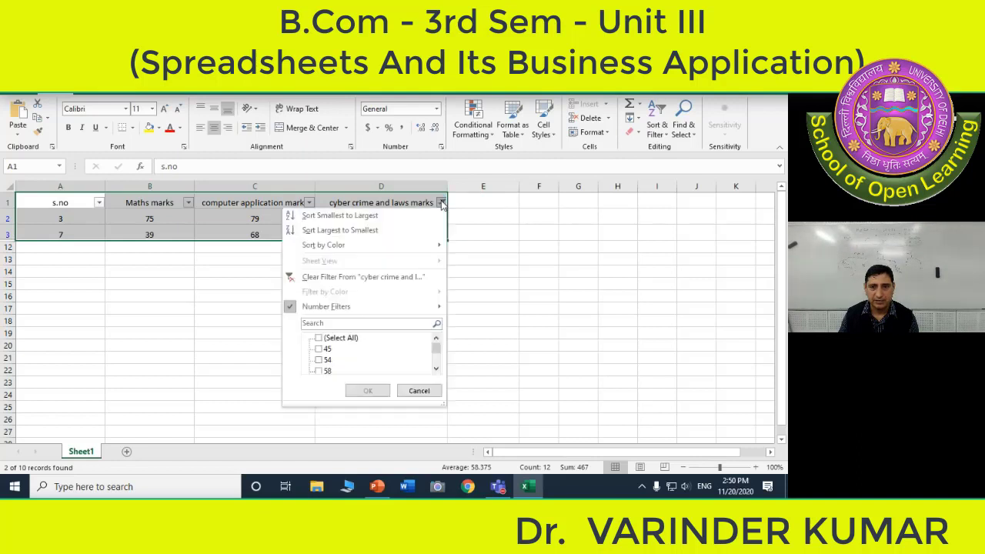
pyautogui.click(416, 277)
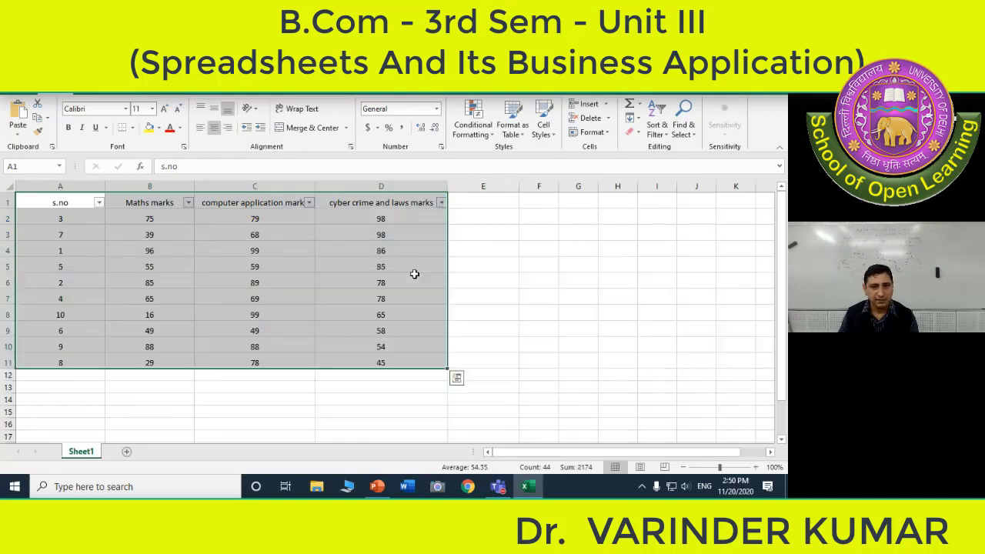
pyautogui.click(658, 129)
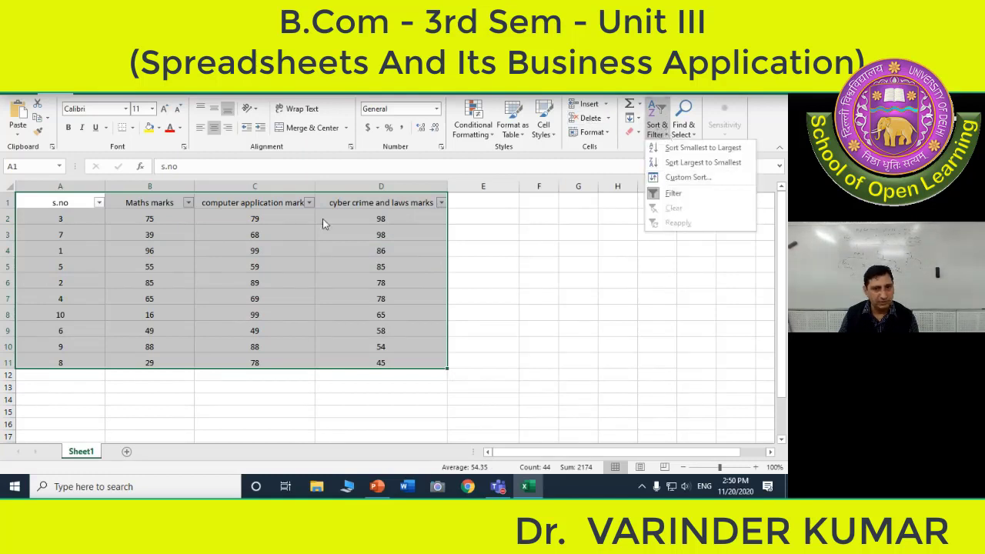
pyautogui.click(442, 204)
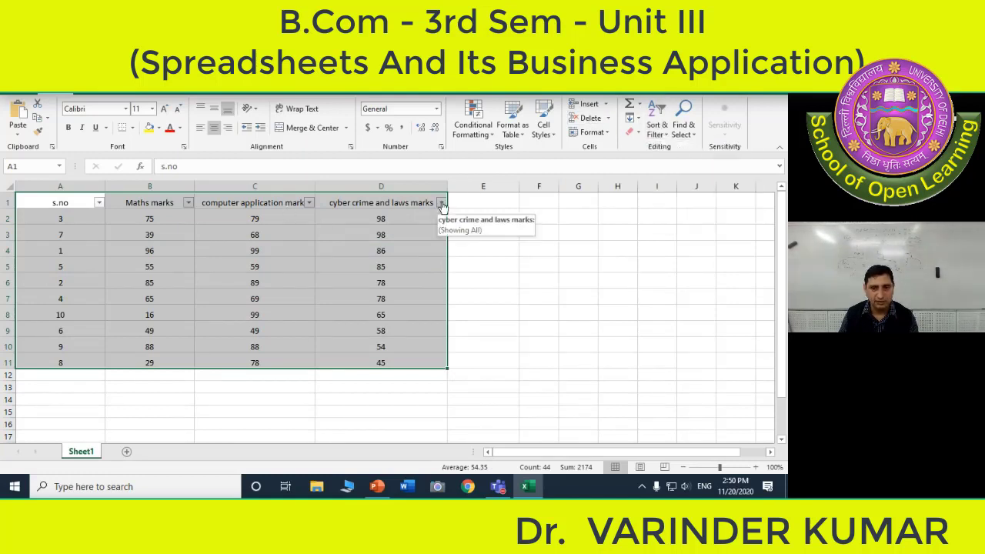
pyautogui.click(441, 204)
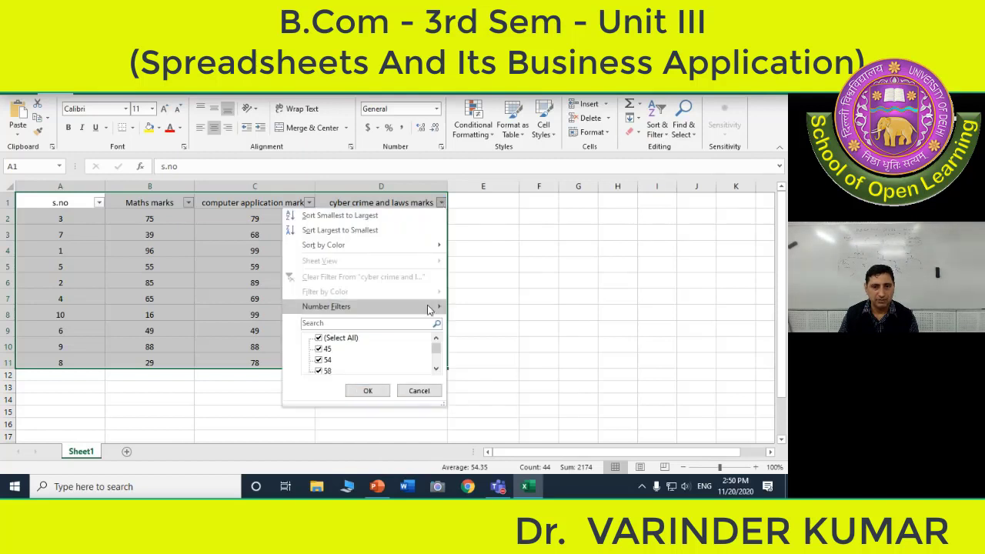
# View the Number Filters choices for cyber crime marks, then cancel without applying a filter.
pyautogui.moveTo(428, 309)
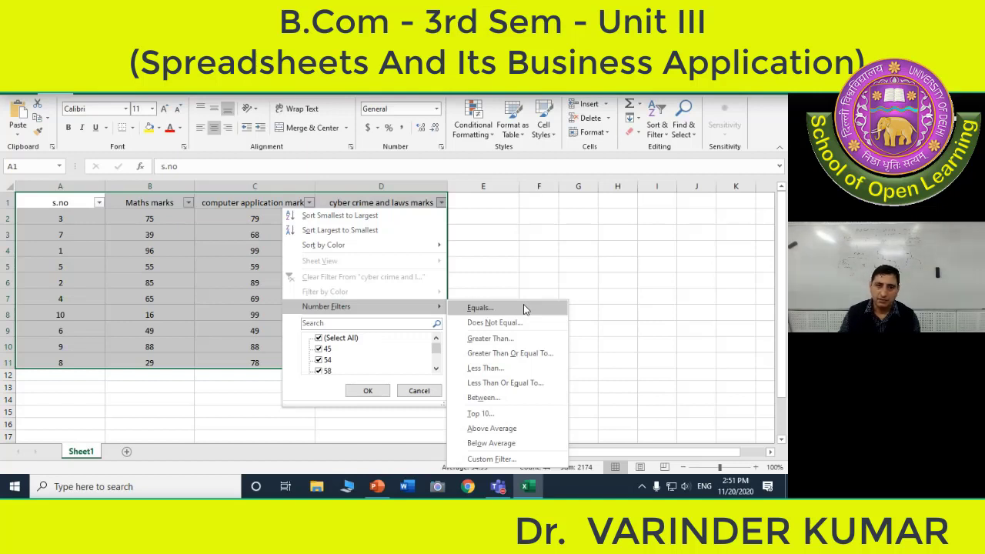
pyautogui.click(420, 391)
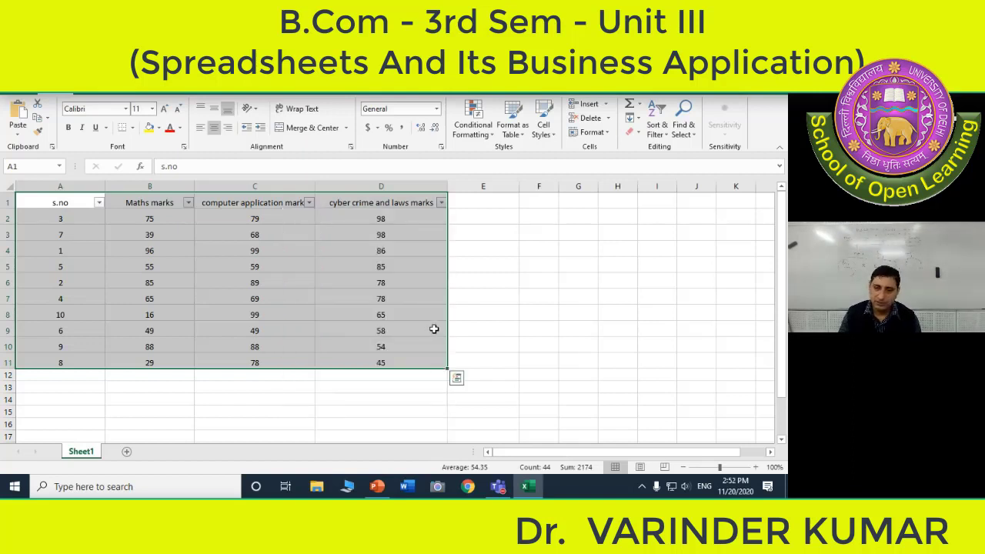
# Select header row 1 and bring up its shortcut menu, then dismiss it and pick cell F5.
pyautogui.click(7, 200)
pyautogui.rightClick(7, 200)
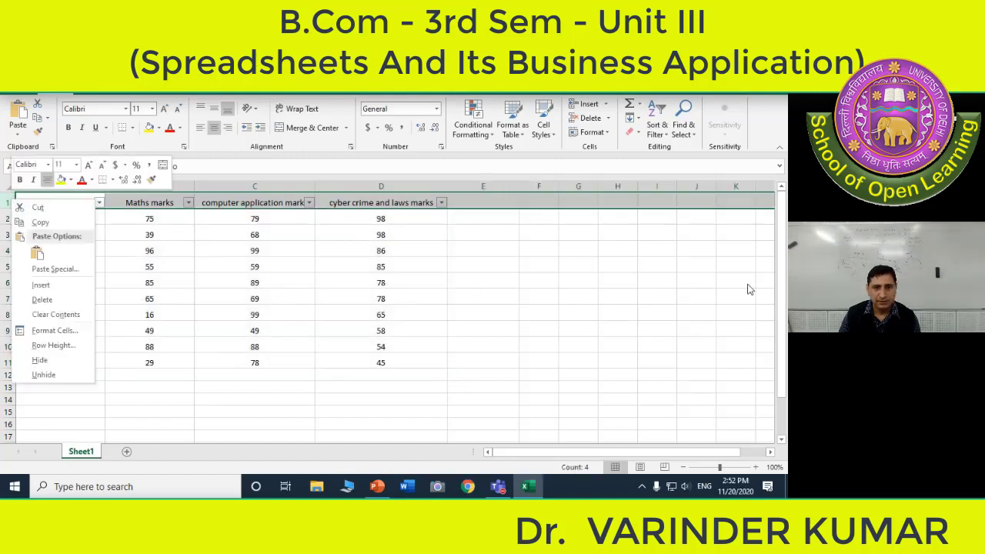
pyautogui.press('Escape')
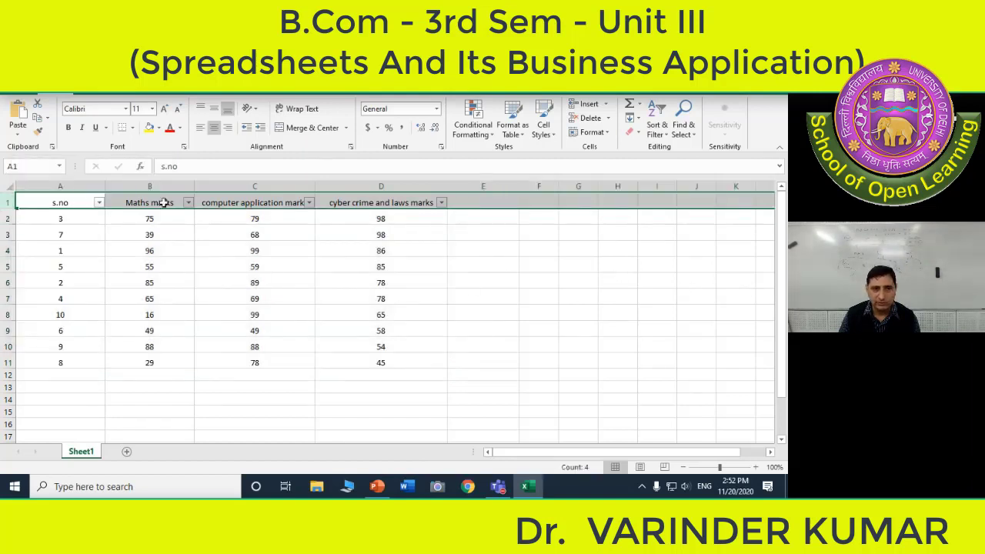
pyautogui.click(553, 261)
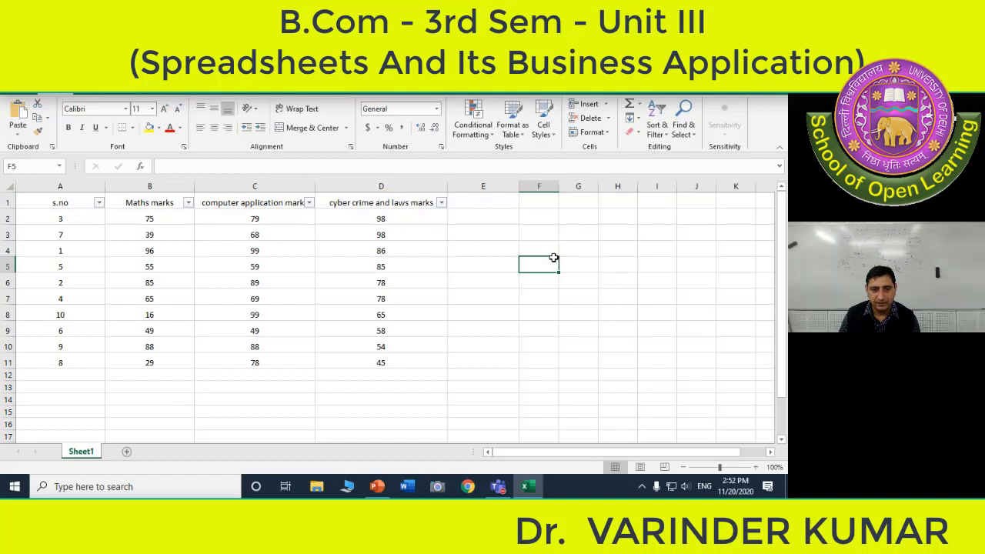
# Select the s.no header cell A1 and bring up its shortcut commands.
pyautogui.click(72, 186)
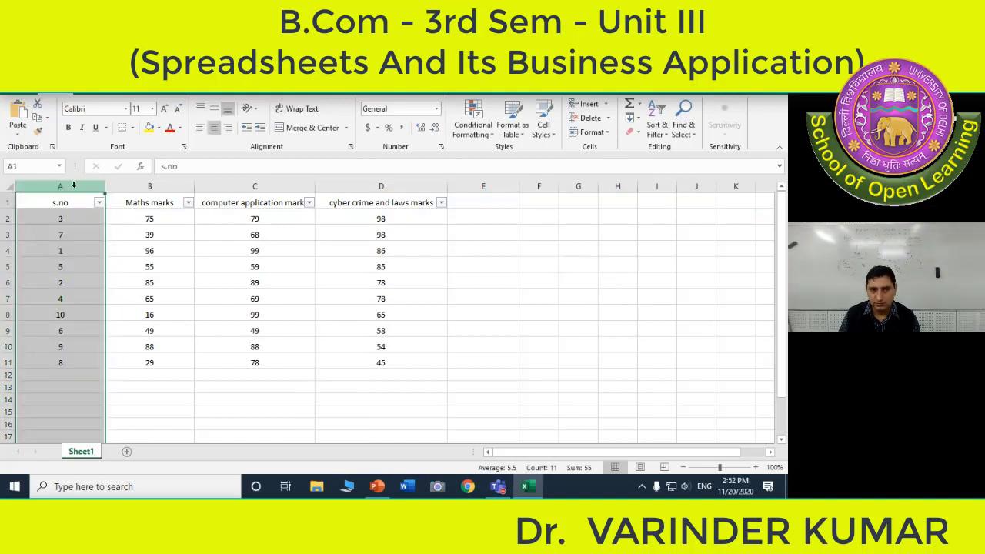
pyautogui.click(8, 203)
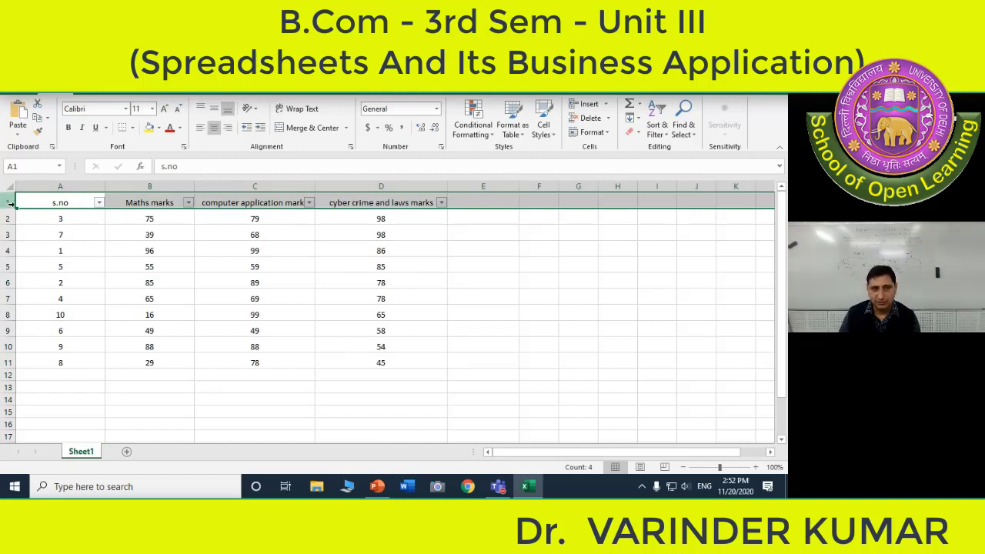
pyautogui.click(67, 203)
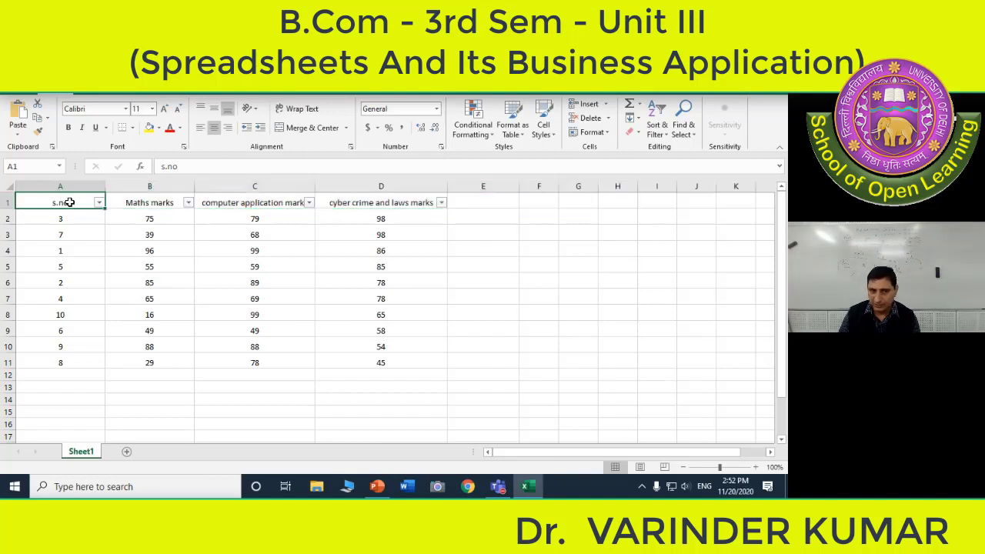
pyautogui.rightClick(68, 203)
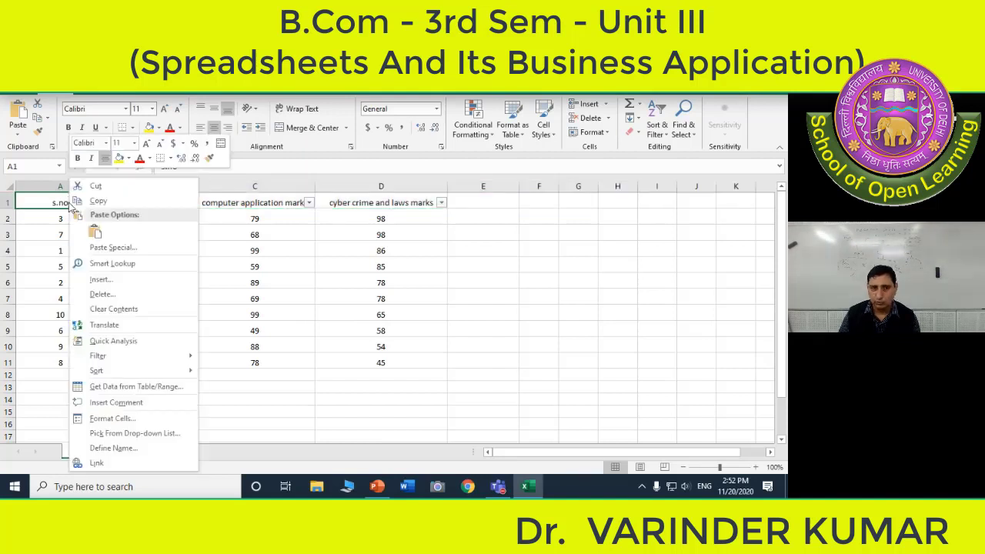
# Insert an entire blank row above the marks table using Insert… with Entire row.
pyautogui.click(115, 282)
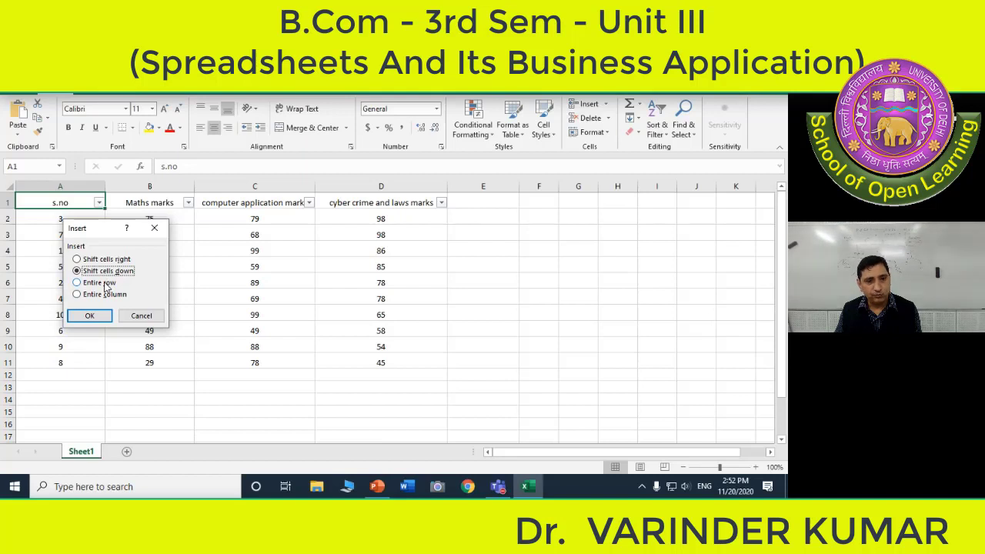
pyautogui.click(107, 284)
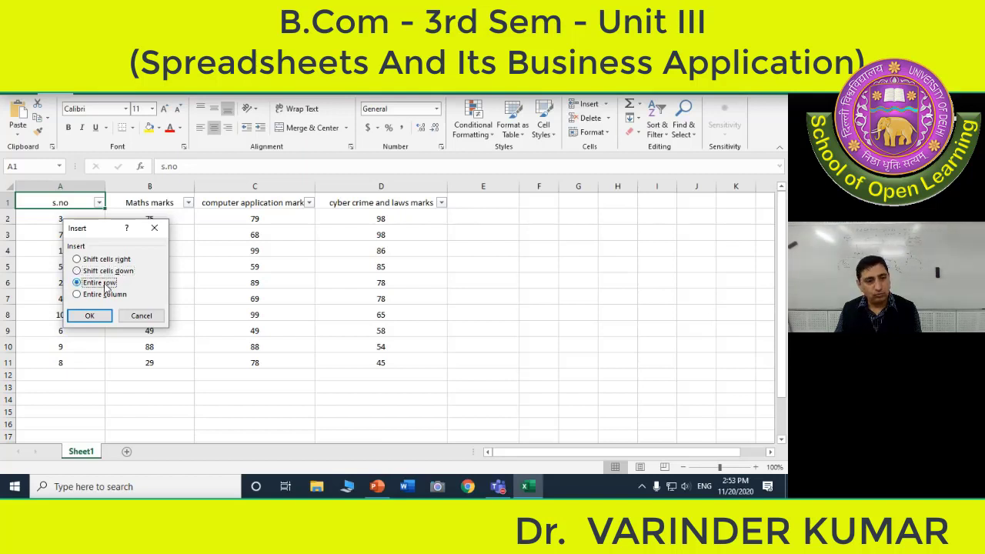
pyautogui.click(89, 317)
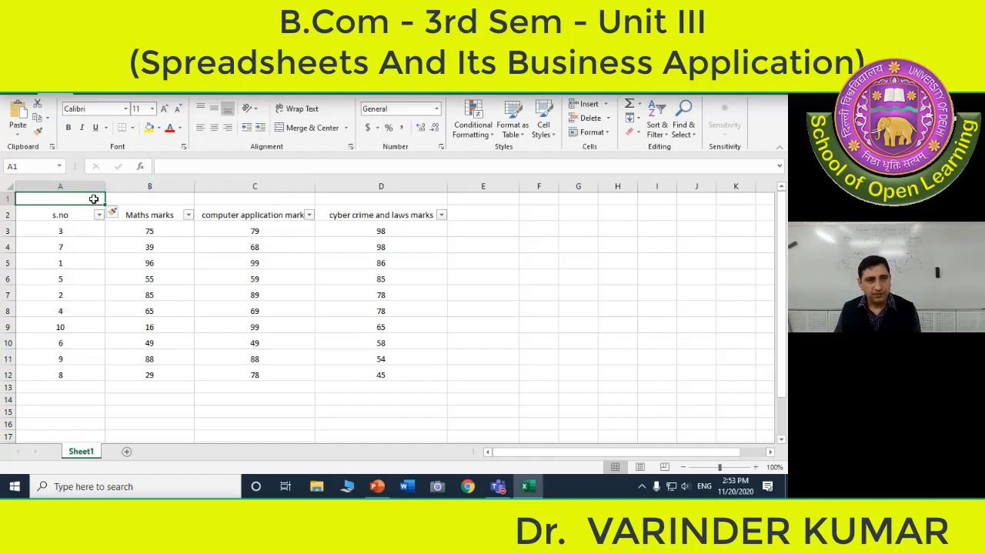
# Select the empty cells A1:D1 and apply Merge & Center with Alt+H, M, C.
pyautogui.click(69, 216)
pyautogui.moveTo(75, 199); pyautogui.dragTo(395, 187)
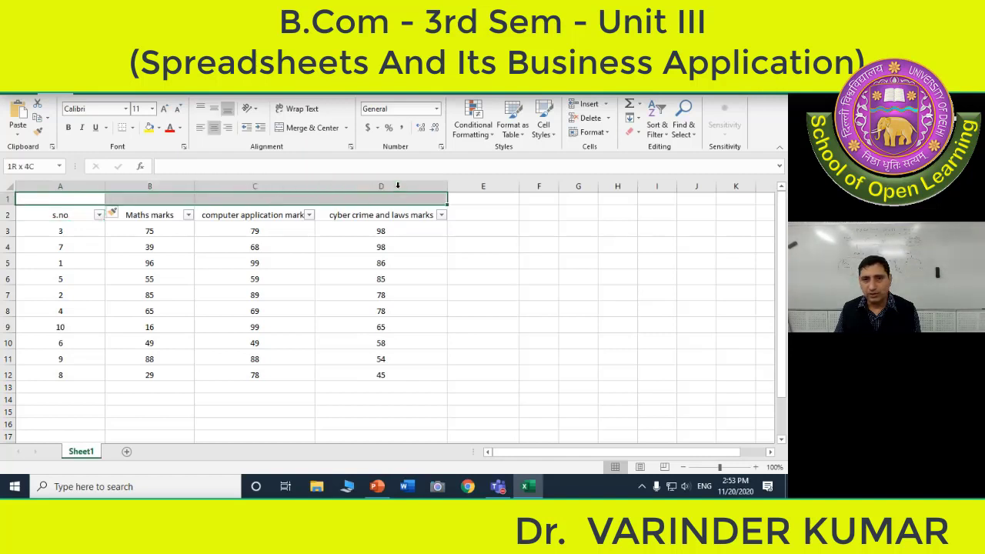
pyautogui.hotkey('alt', 'h')
pyautogui.press('m')
pyautogui.press('c')
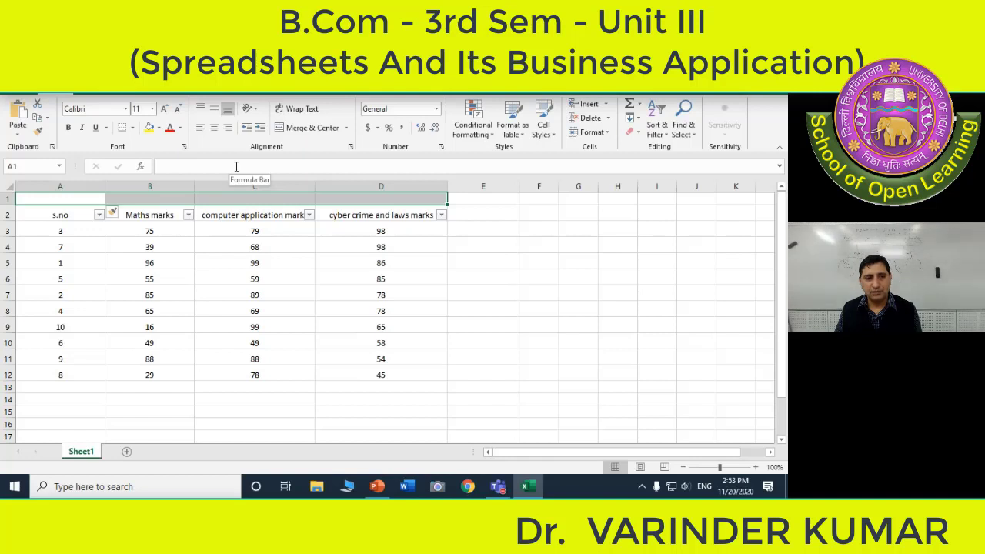
# Type a first draft of the title, 'practical of Sort and filter command', in A1.
pyautogui.click(235, 165)
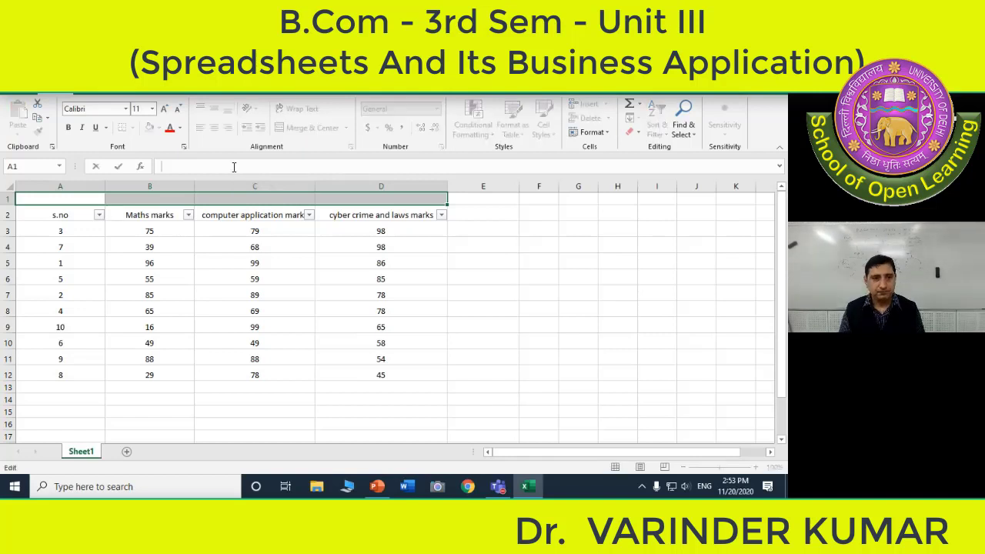
pyautogui.write('practi')
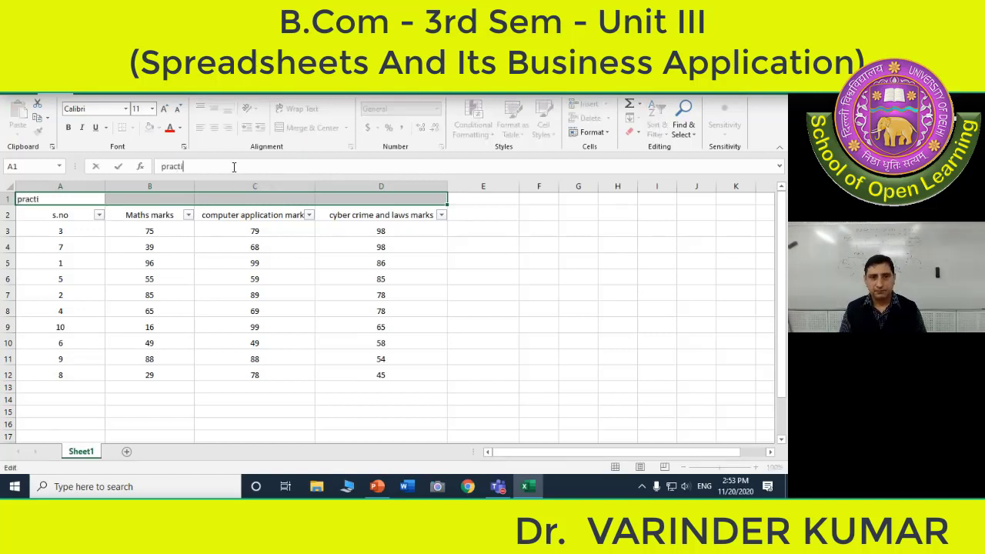
pyautogui.write('cal')
pyautogui.press('BackSpace')
pyautogui.press('BackSpace')
pyautogui.write('v')
pyautogui.press('BackSpace')
pyautogui.write('al')
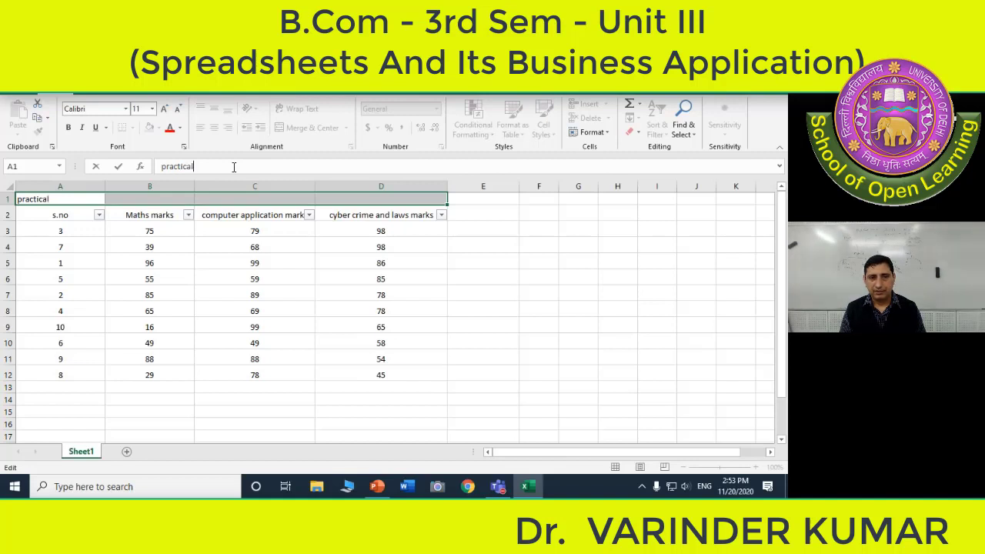
pyautogui.write(' of ')
pyautogui.write('SO')
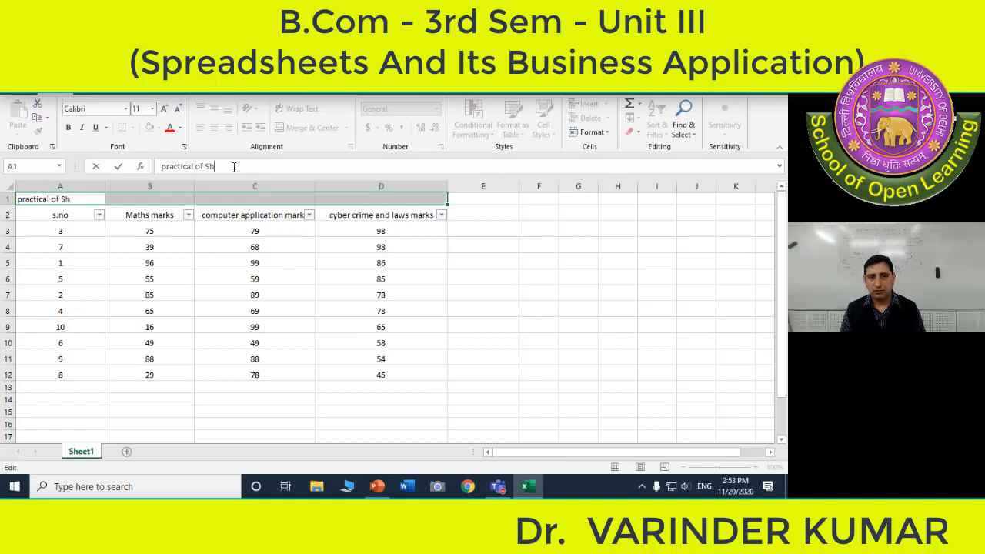
pyautogui.press('BackSpace')
pyautogui.write('ort and ')
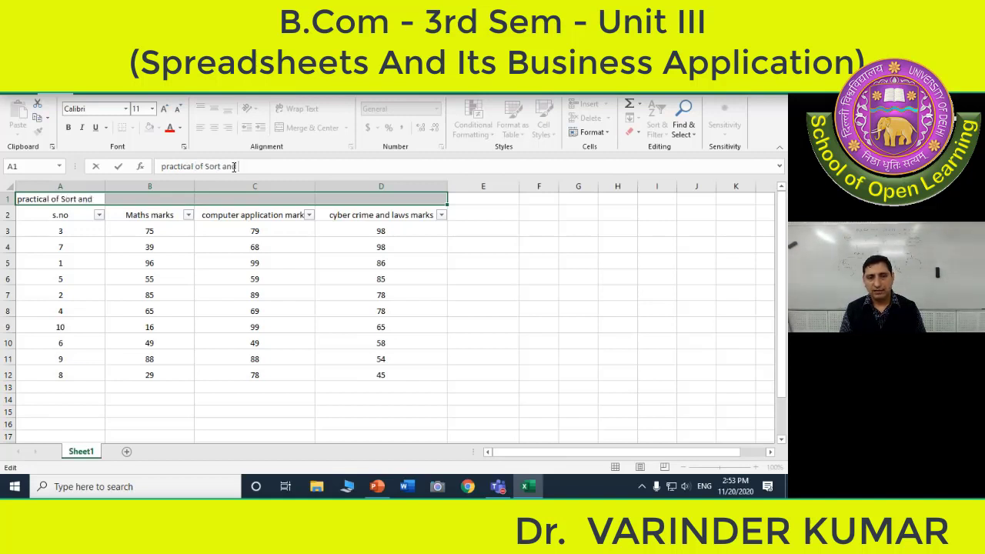
pyautogui.write('filter c')
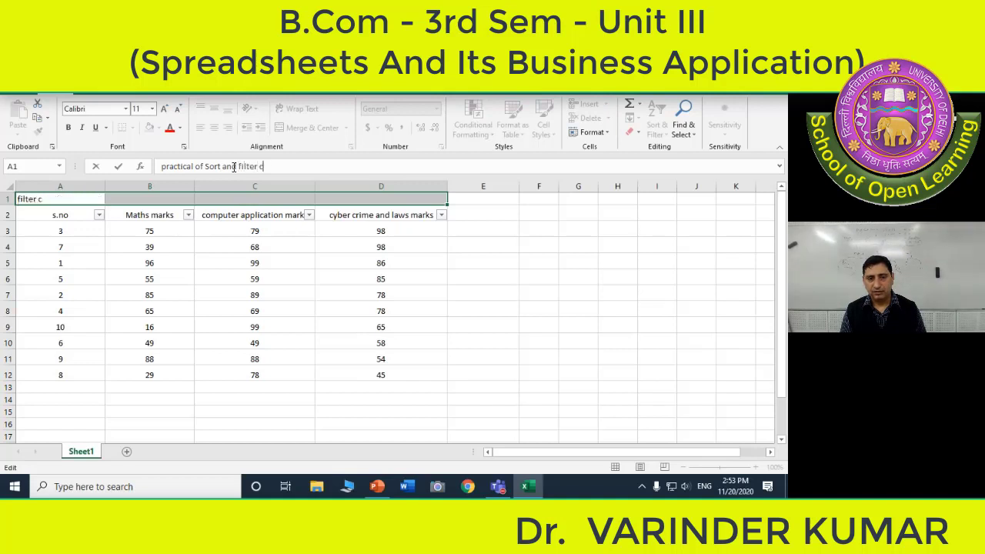
pyautogui.write('ommand')
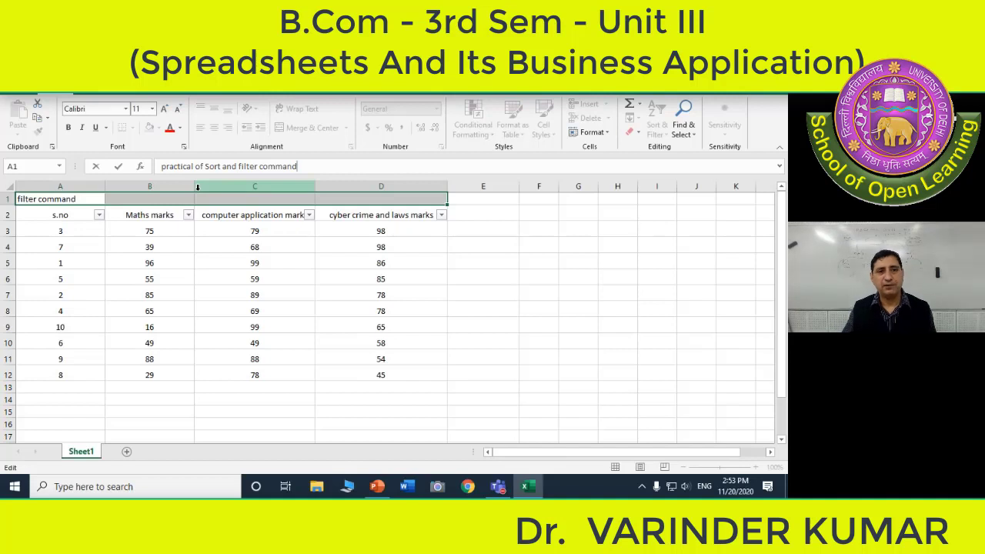
# Correct the title to 'practical 1 : Sort and filter command', commit it, and return to A1.
pyautogui.click(204, 166)
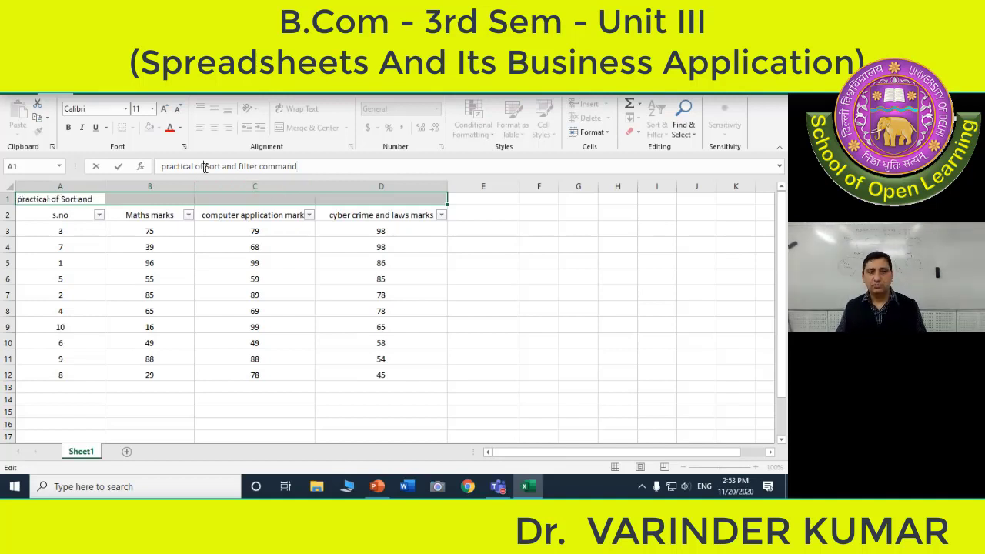
pyautogui.press('BackSpace')
pyautogui.press('BackSpace')
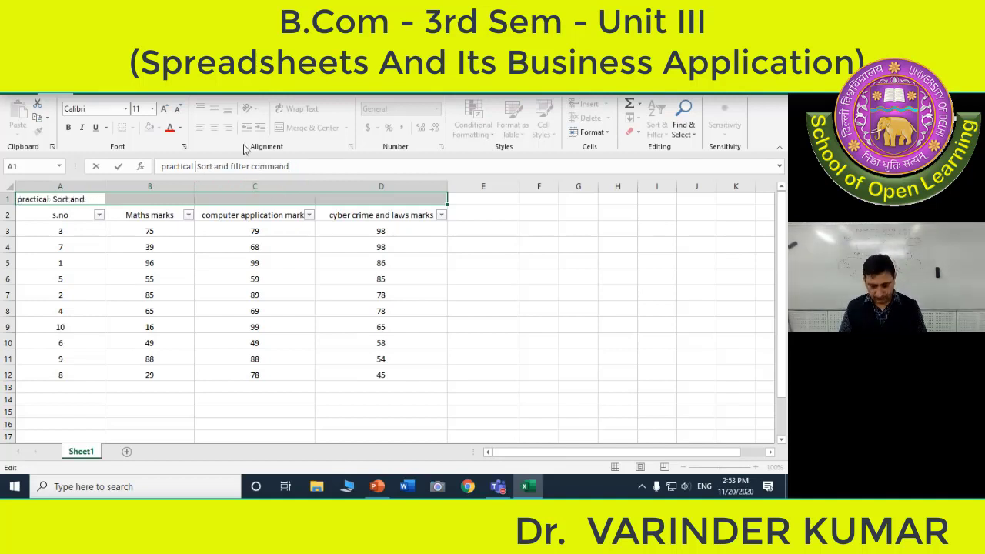
pyautogui.write('for')
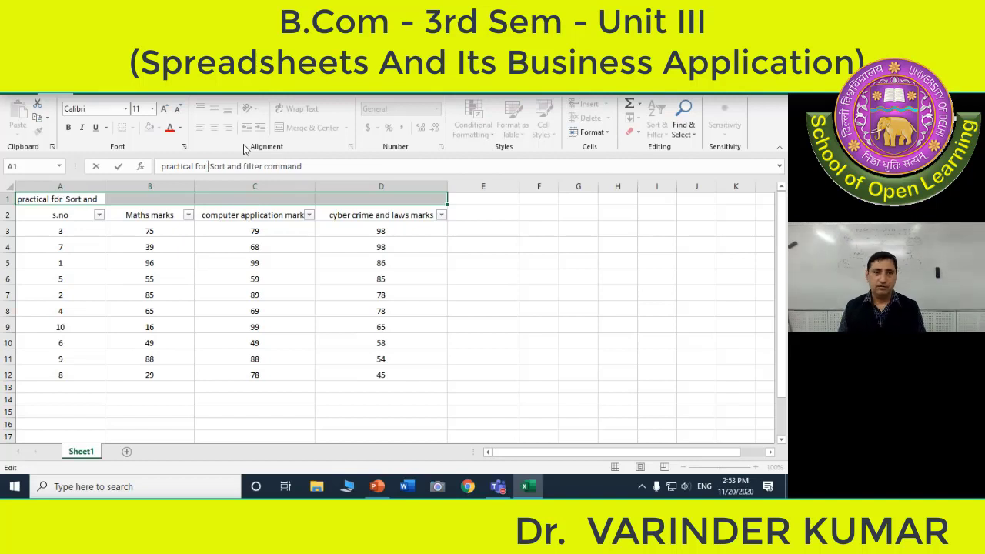
pyautogui.press('Delete')
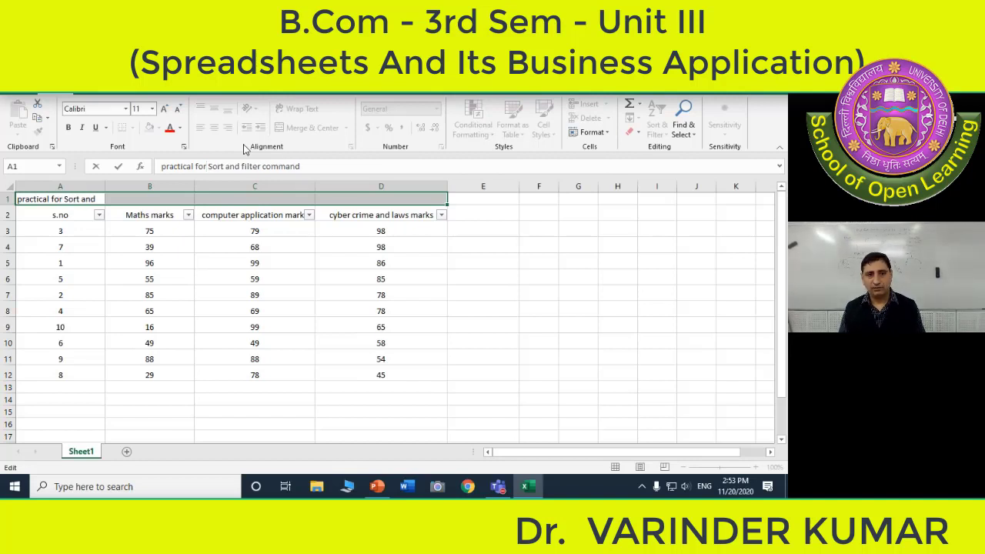
pyautogui.press('BackSpace')
pyautogui.press('BackSpace')
pyautogui.press('BackSpace')
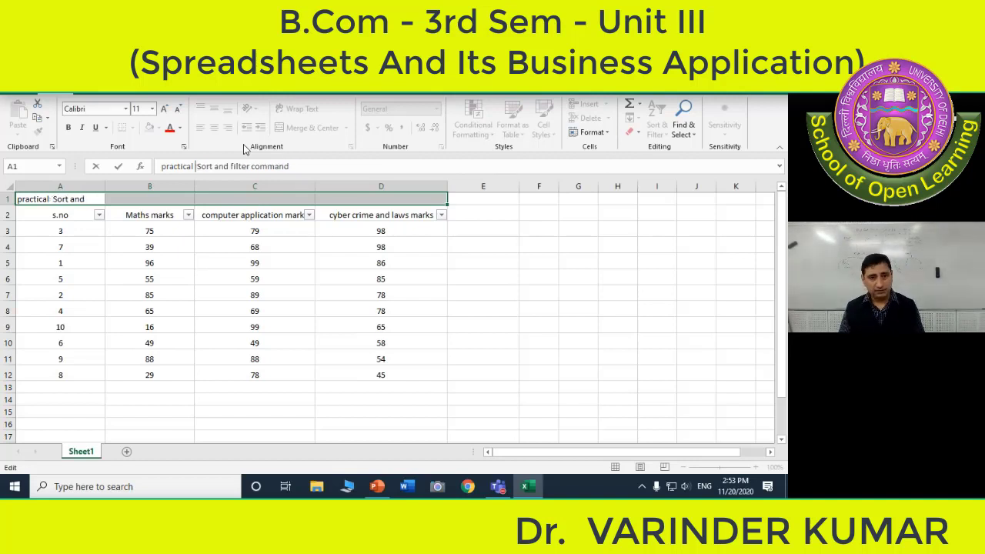
pyautogui.press('BackSpace')
pyautogui.write('1 :')
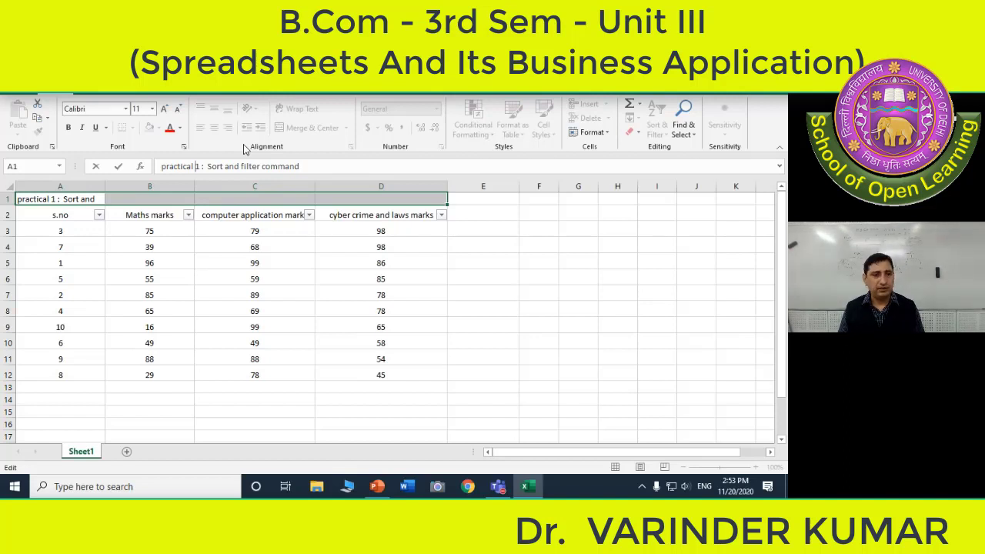
pyautogui.press('Tab')
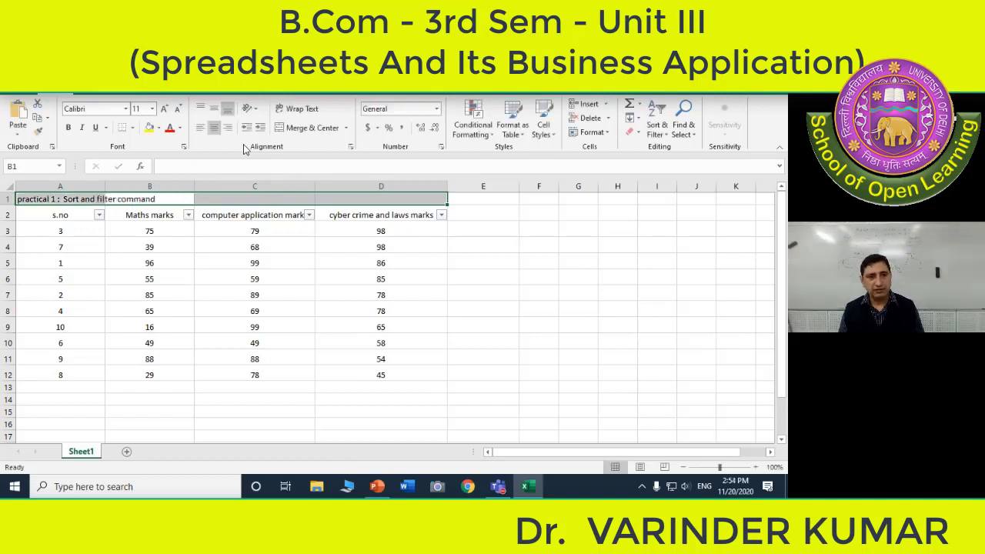
pyautogui.press('Down')
pyautogui.press('Left')
pyautogui.press('Up')
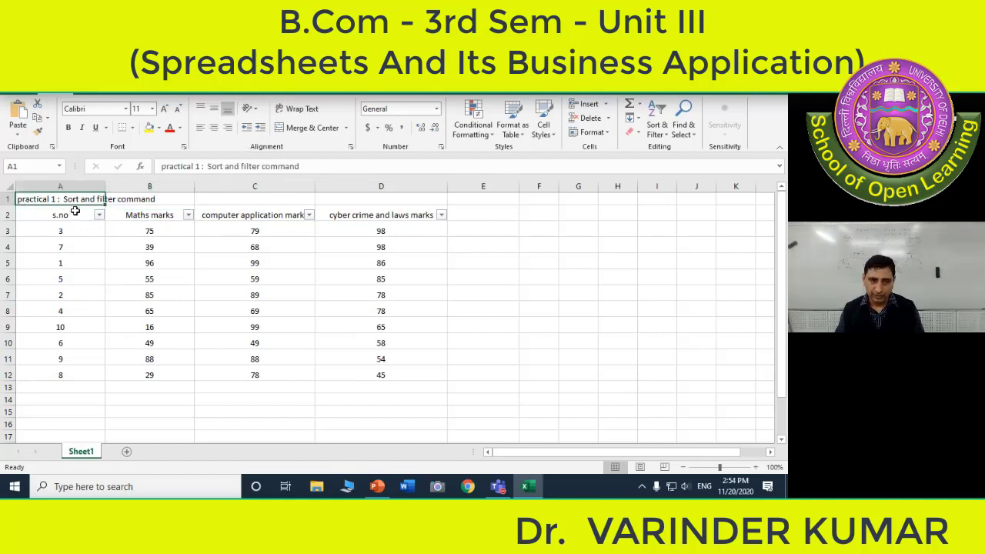
pyautogui.moveTo(86, 199); pyautogui.dragTo(374, 190)
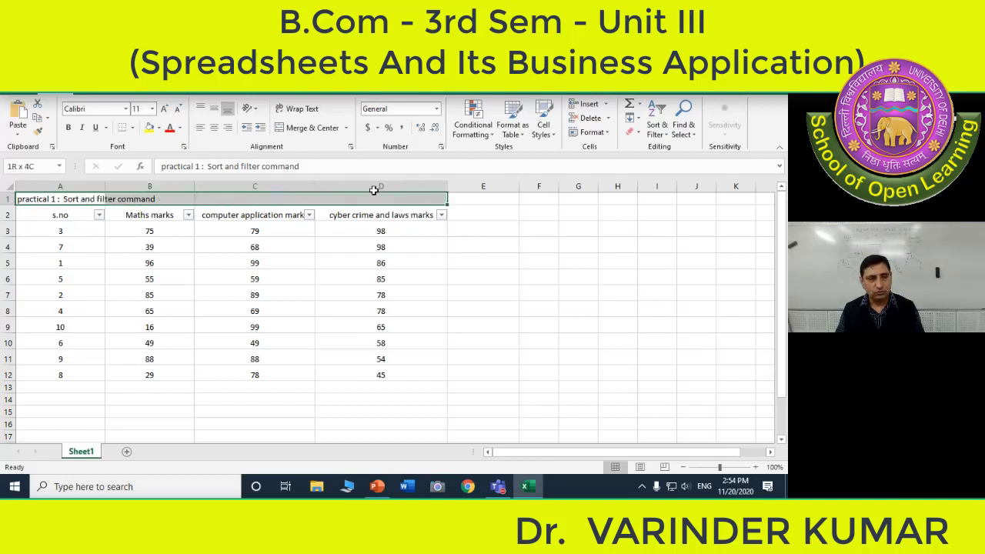
pyautogui.click(566, 260)
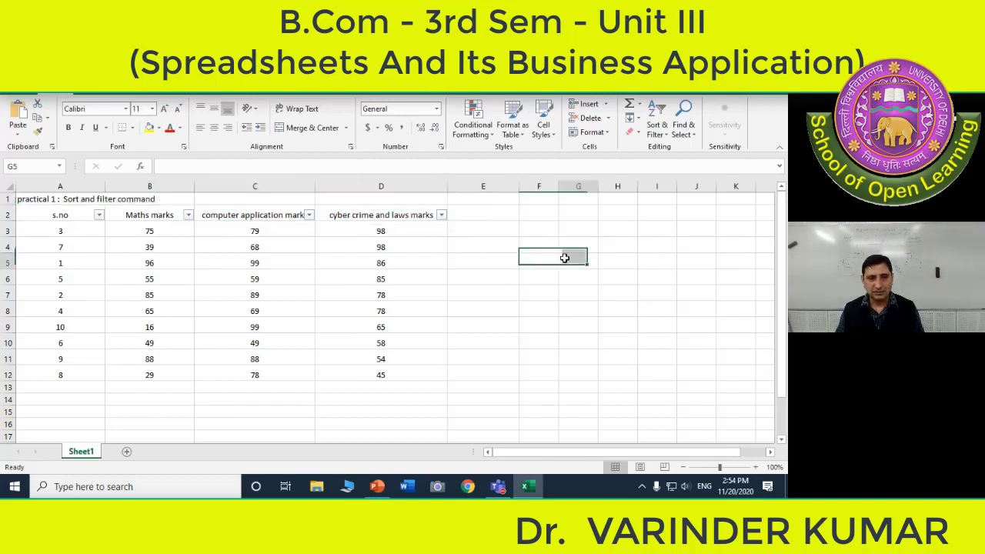
pyautogui.click(80, 199)
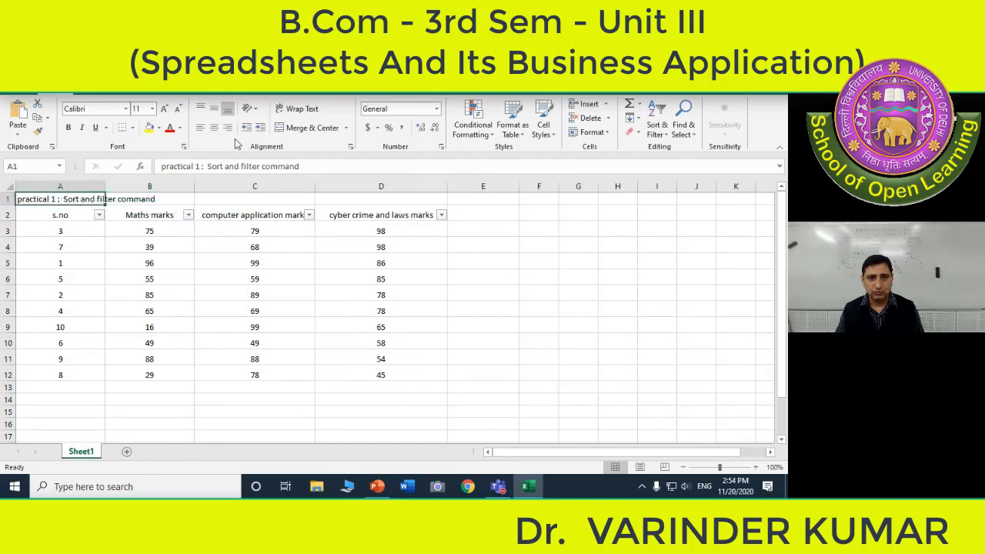
pyautogui.click(216, 130)
pyautogui.click(215, 131)
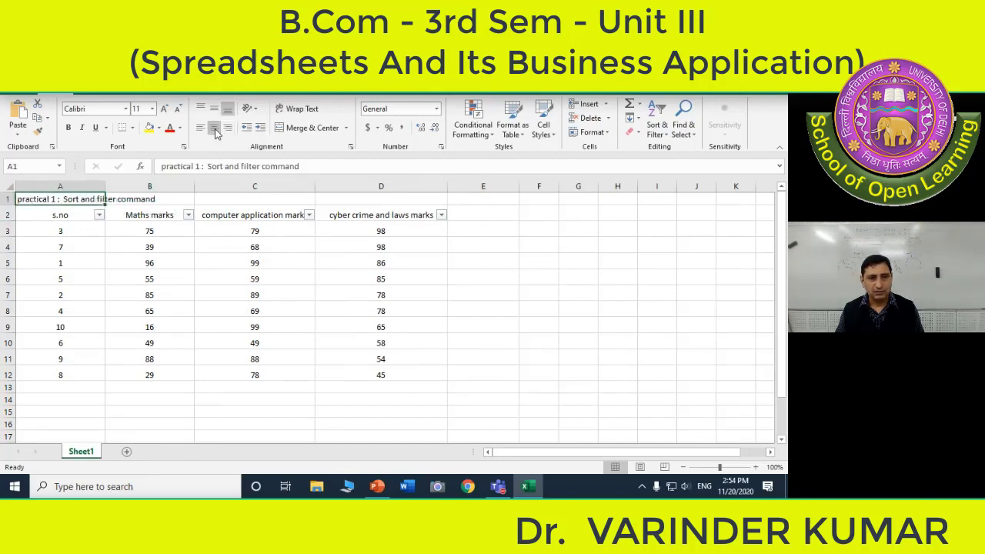
pyautogui.click(215, 132)
pyautogui.click(214, 134)
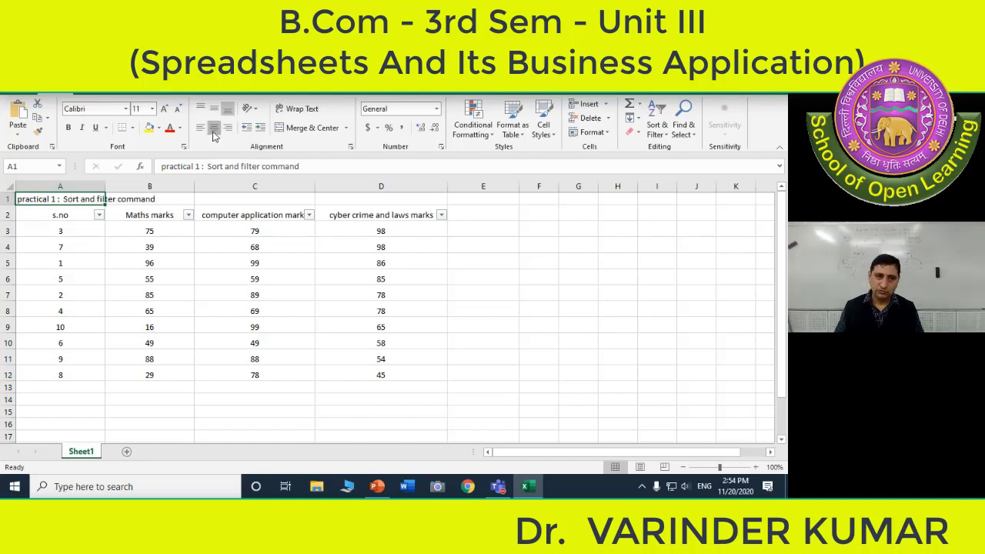
pyautogui.click(212, 131)
pyautogui.click(213, 132)
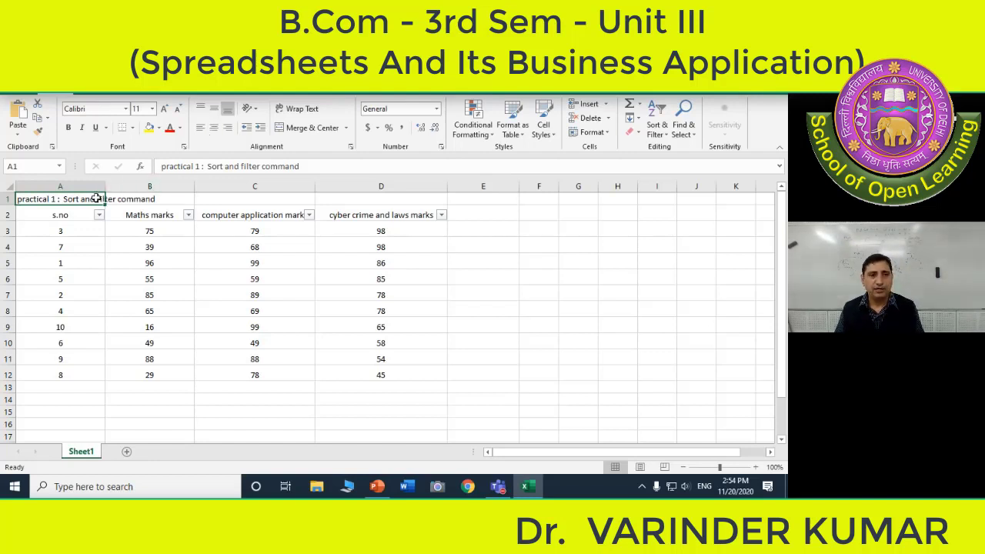
pyautogui.moveTo(96, 199); pyautogui.dragTo(370, 198)
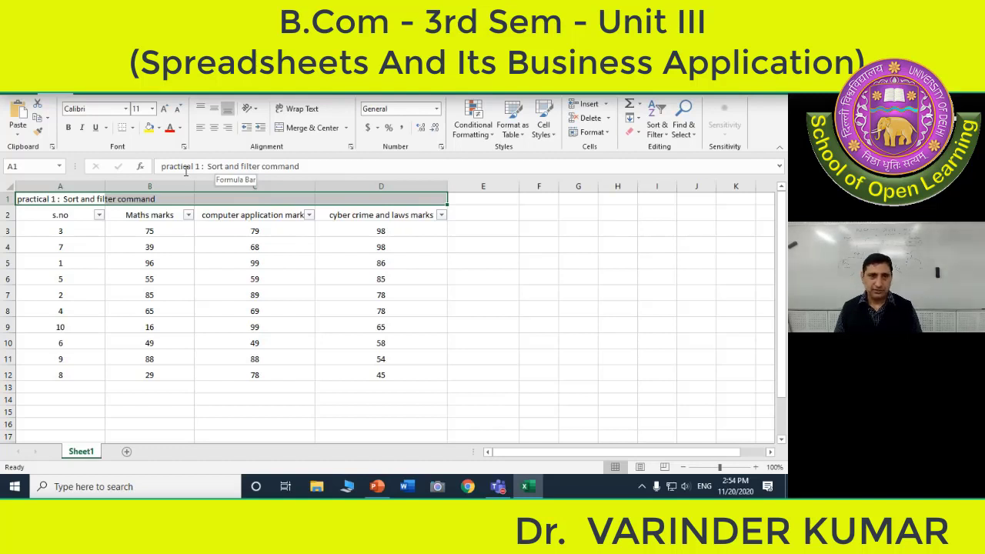
pyautogui.click(327, 135)
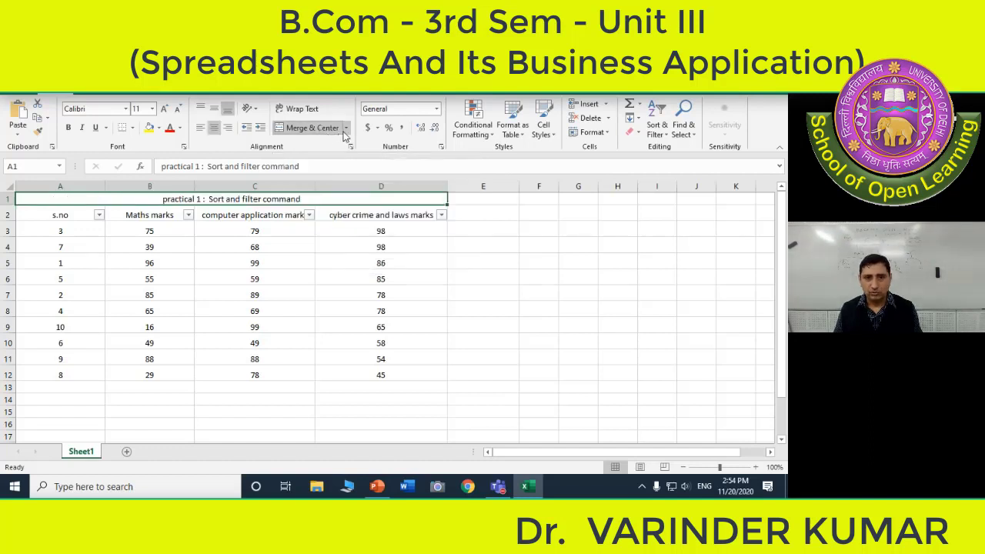
pyautogui.click(346, 131)
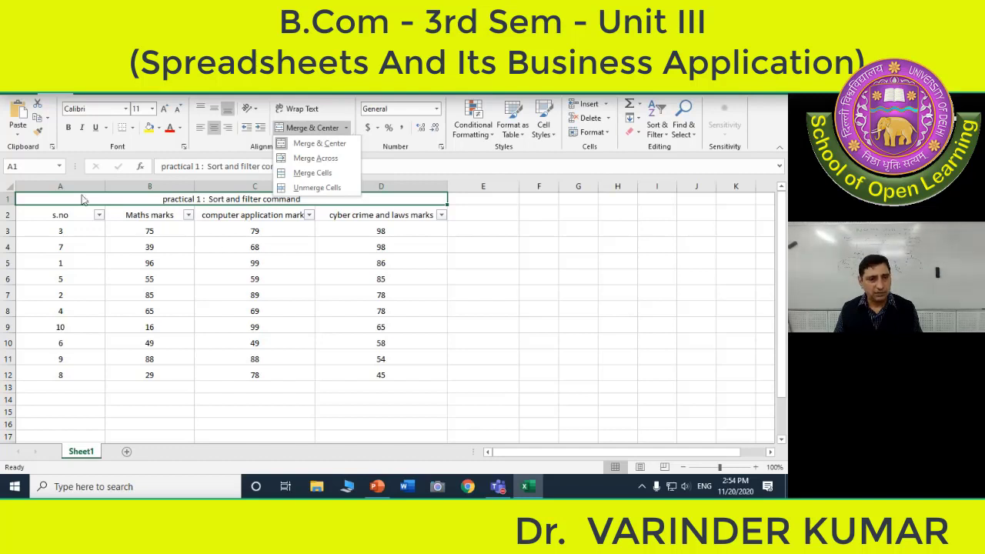
pyautogui.click(319, 158)
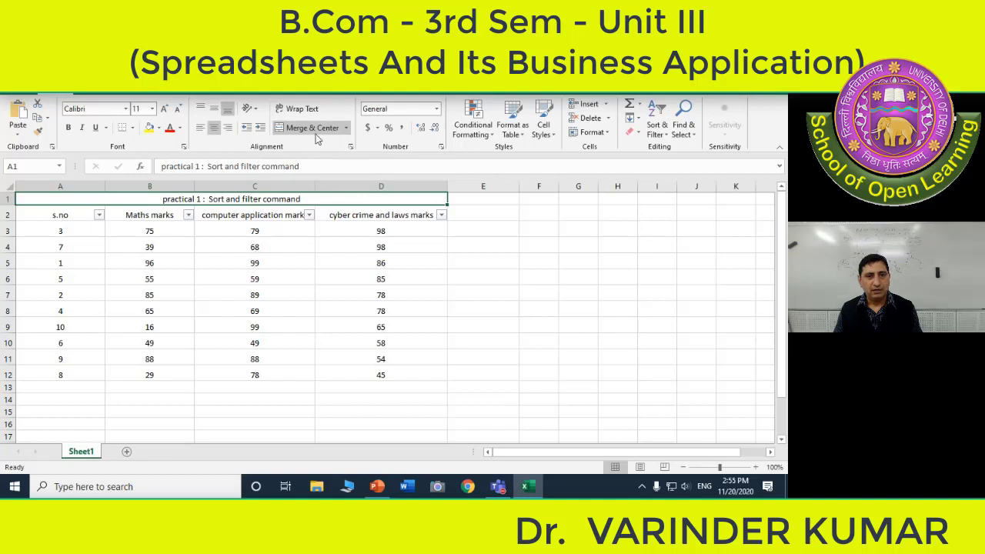
pyautogui.click(315, 131)
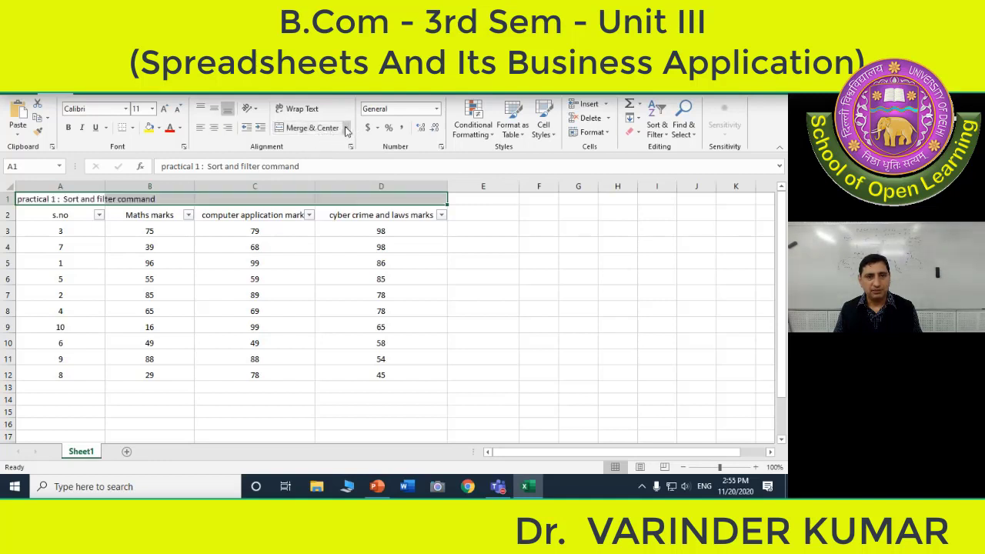
pyautogui.click(346, 129)
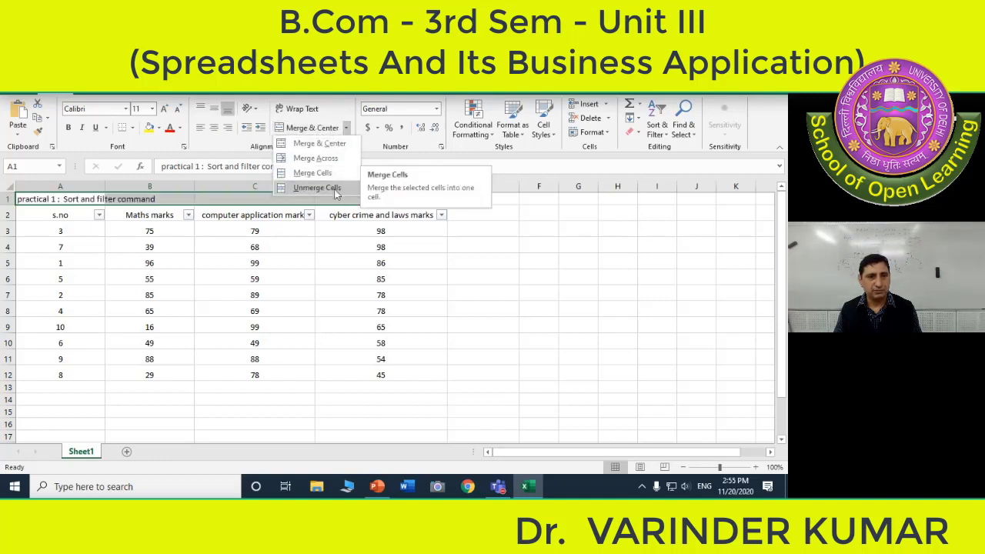
pyautogui.click(323, 143)
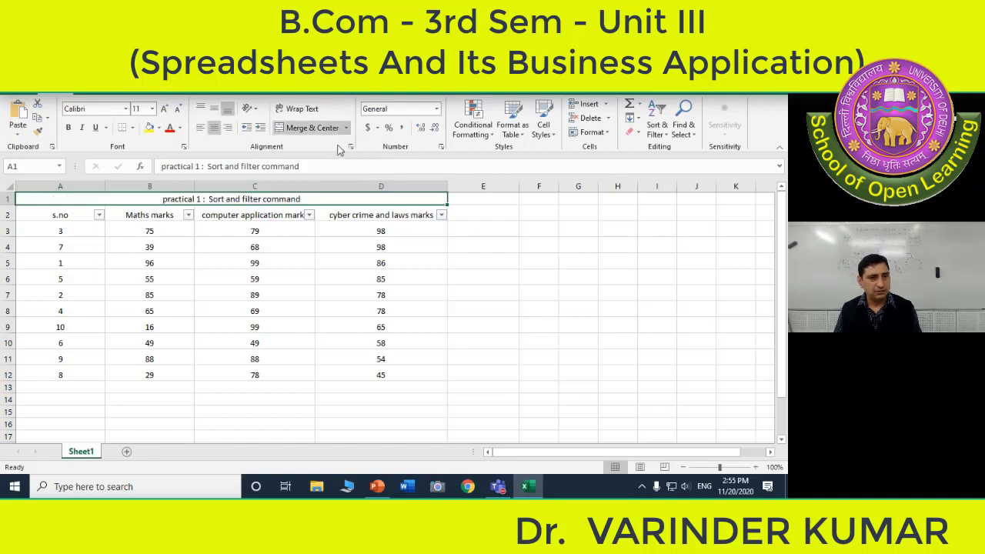
pyautogui.click(346, 128)
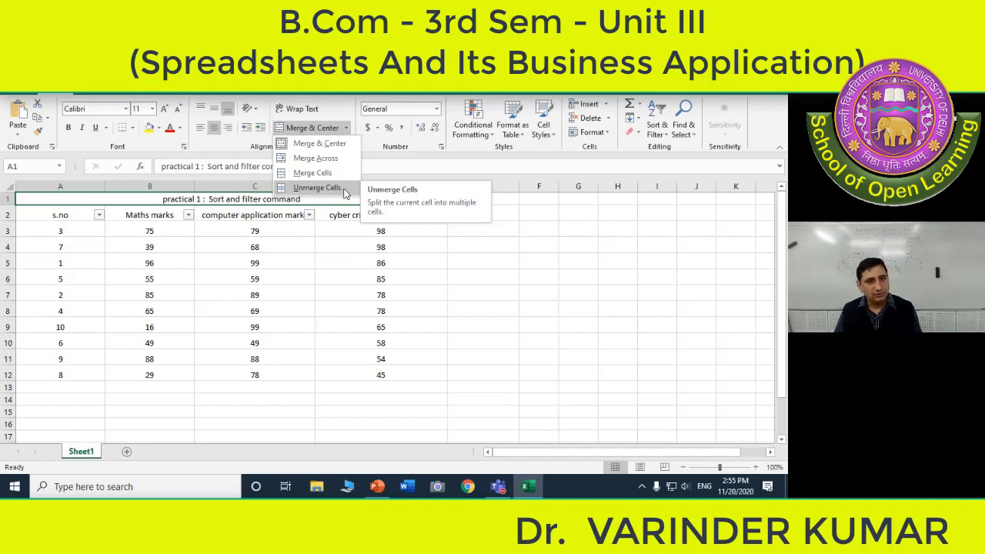
pyautogui.click(344, 187)
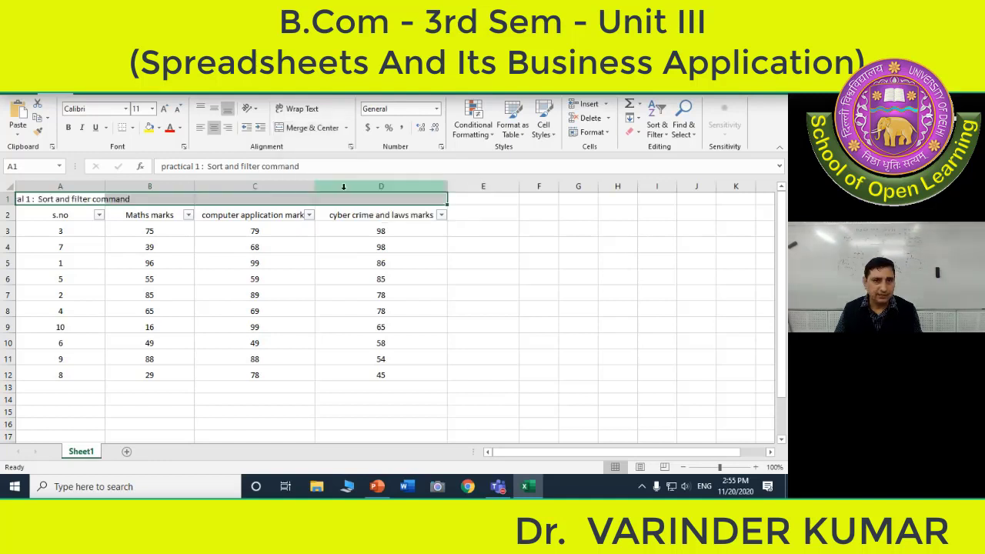
pyautogui.click(314, 129)
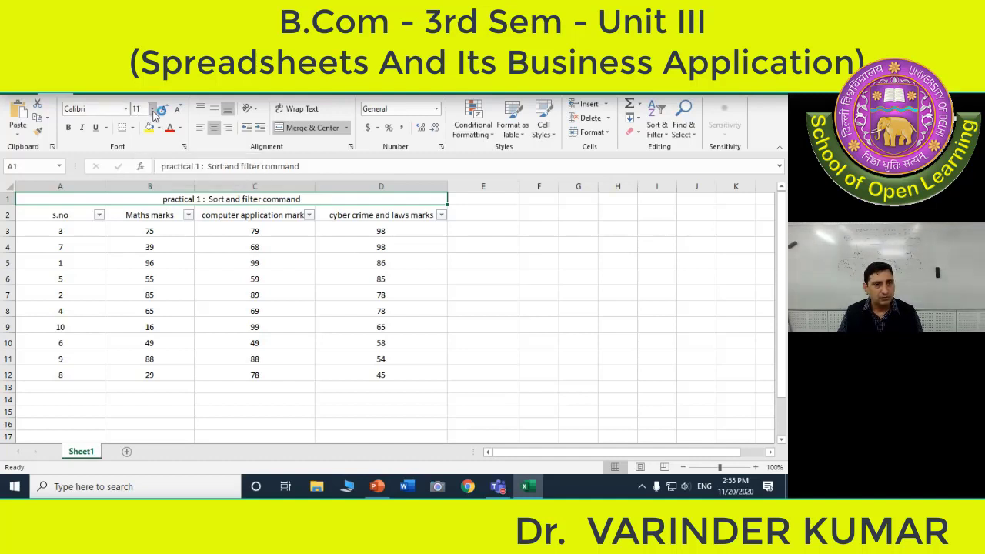
# Make the title 16-point Tahoma.
pyautogui.click(154, 112)
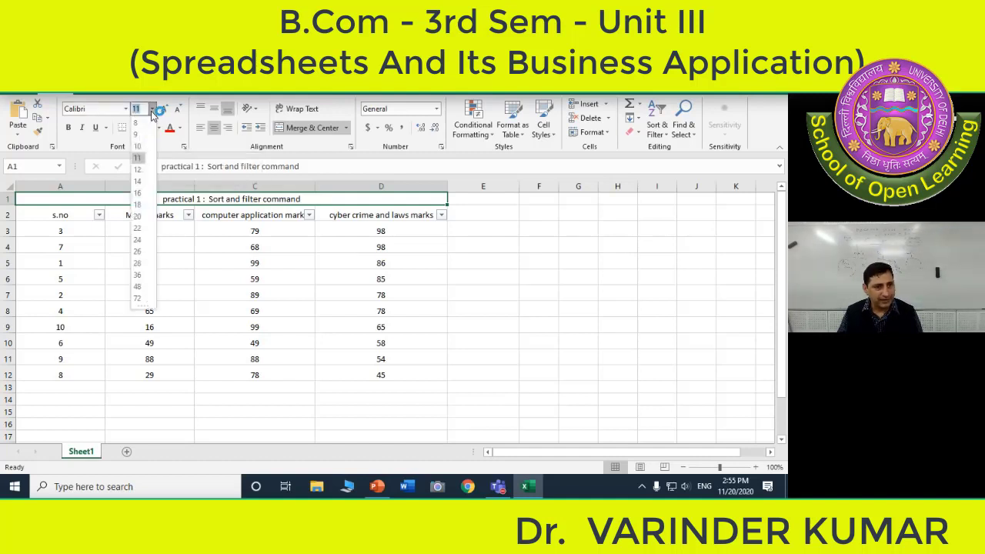
pyautogui.click(137, 187)
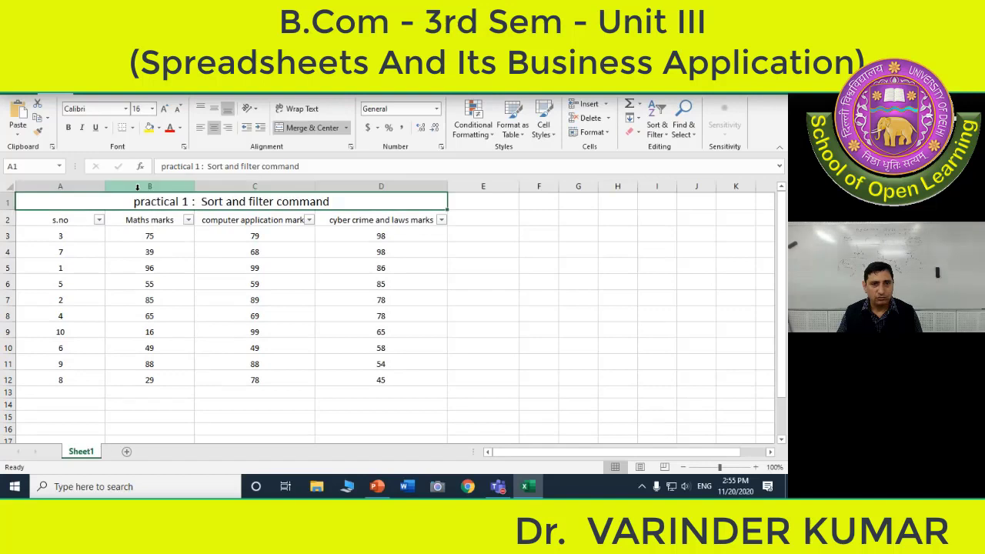
pyautogui.click(127, 108)
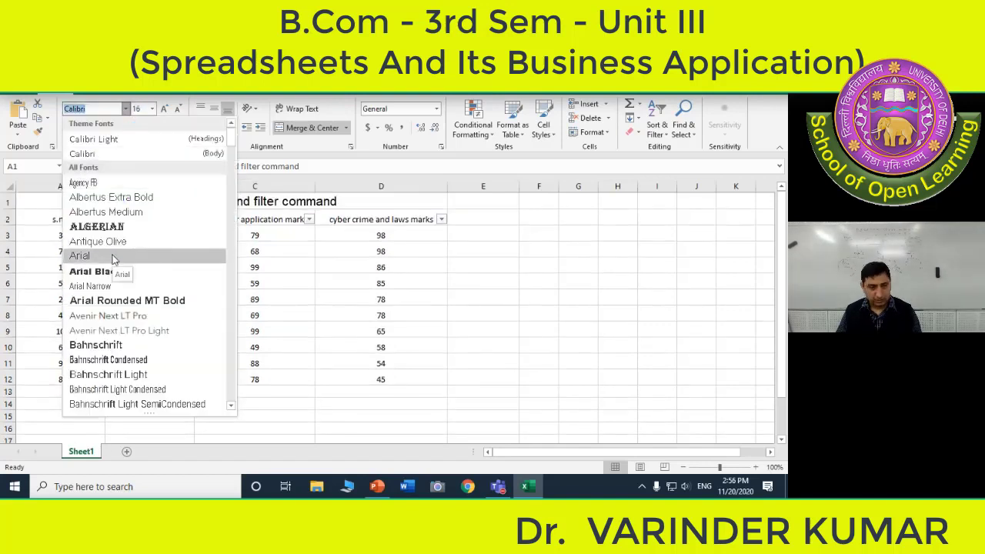
pyautogui.write('t')
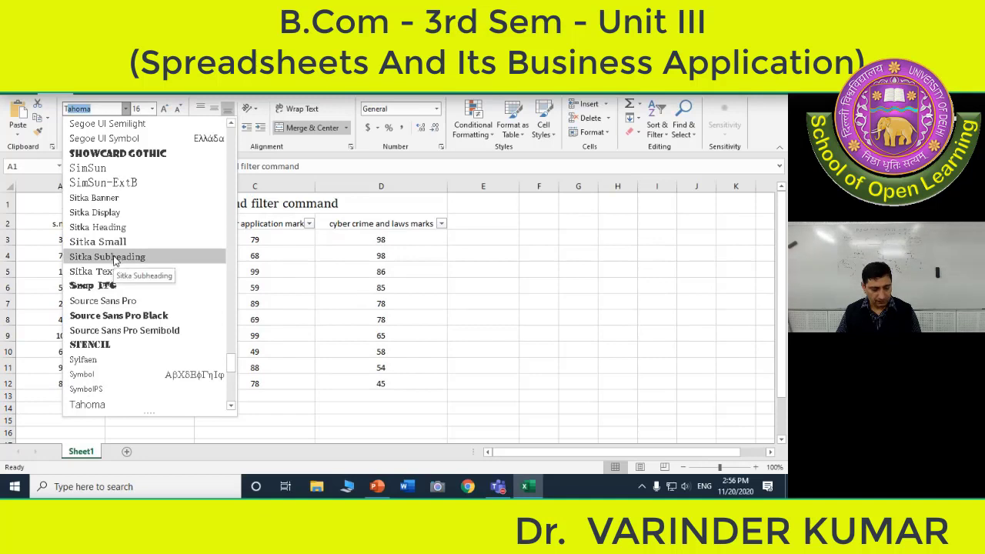
pyautogui.press('Tab')
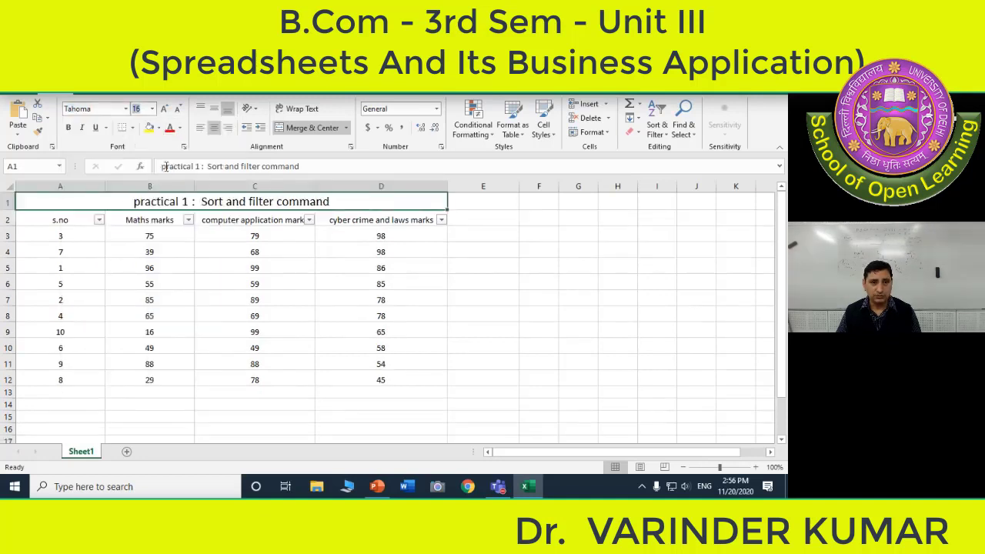
# Edit the title to read 'Practical 1 : Sort and filter commands'.
pyautogui.click(163, 166)
pyautogui.press('BackSpace')
pyautogui.write('P')
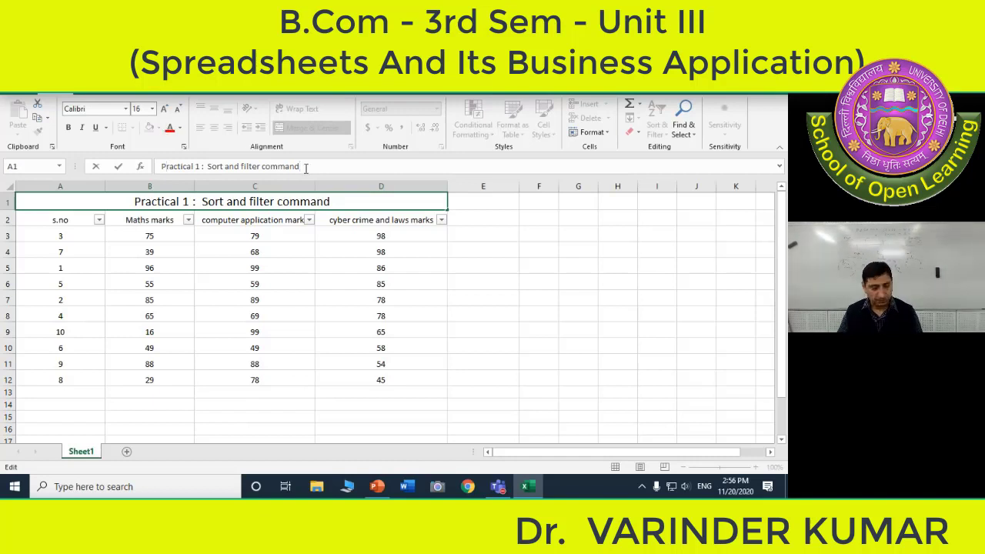
pyautogui.write('s')
pyautogui.press('Return')
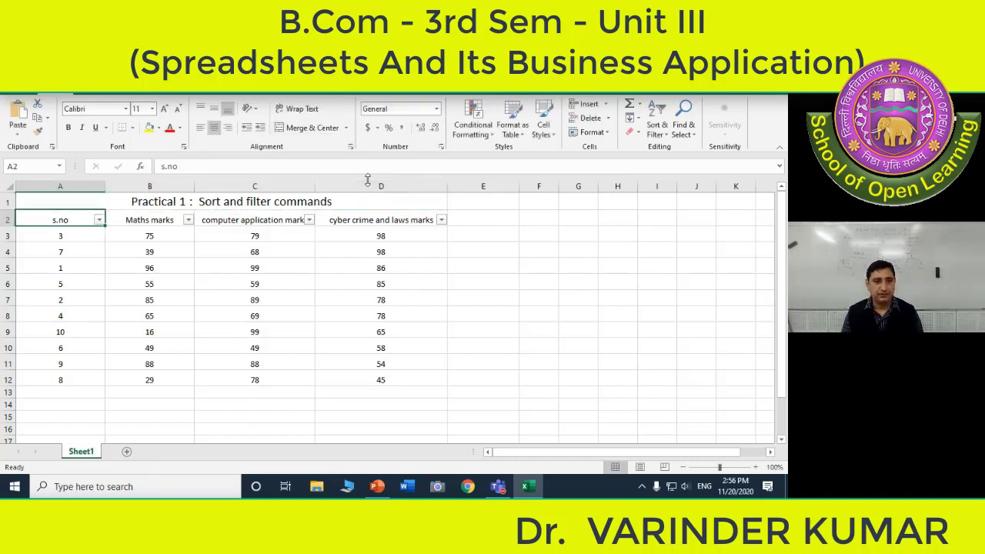
# Merge and centre the title across cells A1 to D1.
pyautogui.press('Up')
pyautogui.hotkey('shift', 'Right')
pyautogui.hotkey('shift', 'Right')
pyautogui.hotkey('shift', 'Right')
pyautogui.hotkey('alt', 'h')
pyautogui.press('m')
pyautogui.press('c')
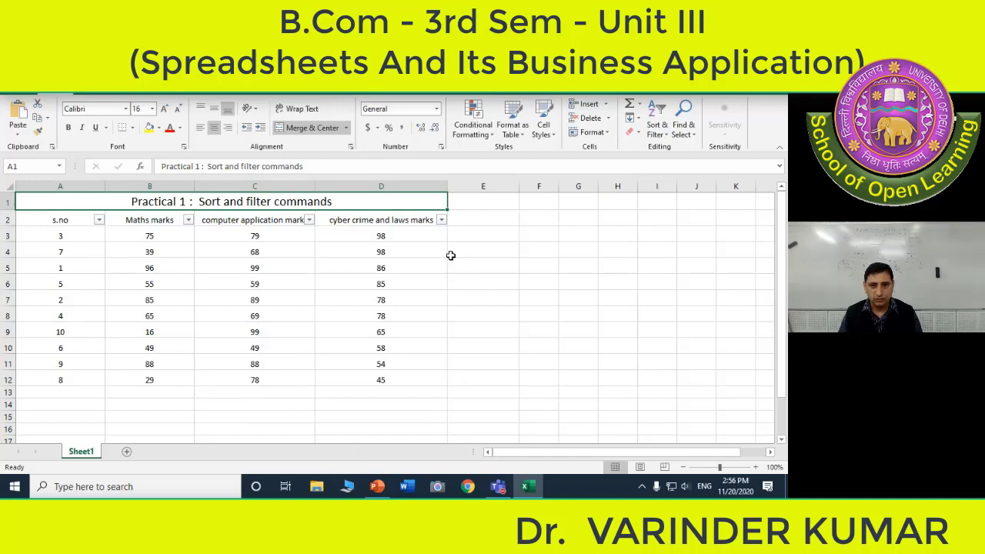
pyautogui.click(471, 236)
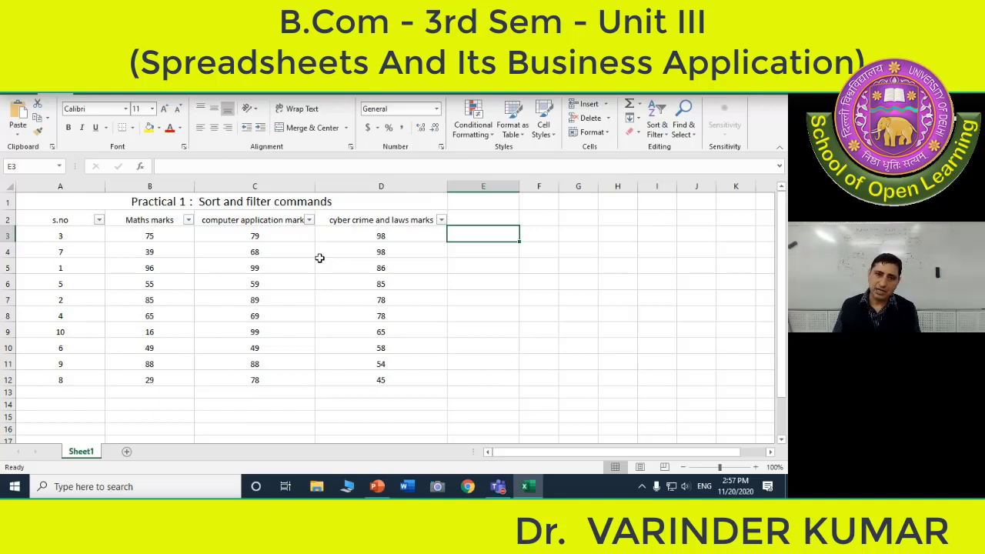
# Show the Formulas ribbon and open the Financial functions list, ACCRINT to DURATION.
pyautogui.click(194, 92)
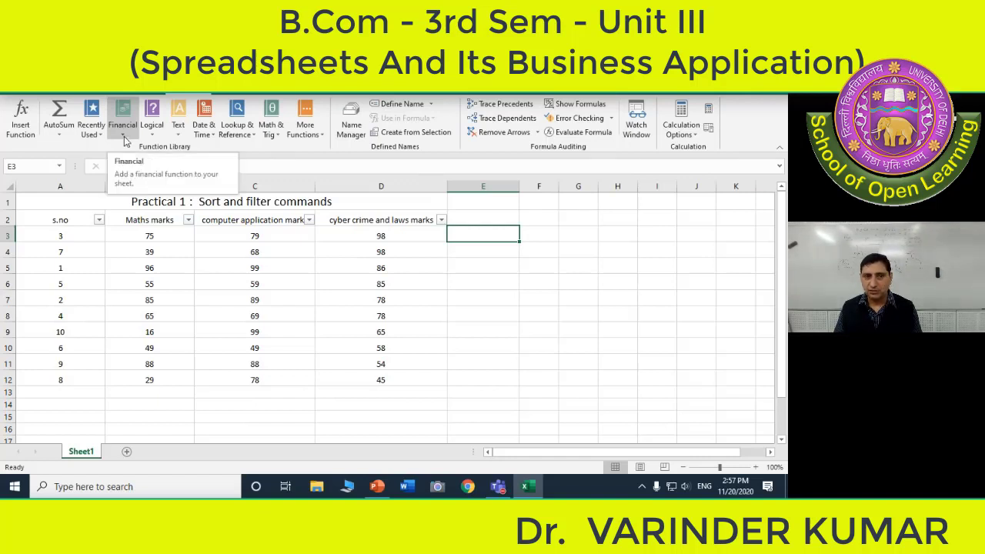
pyautogui.click(124, 130)
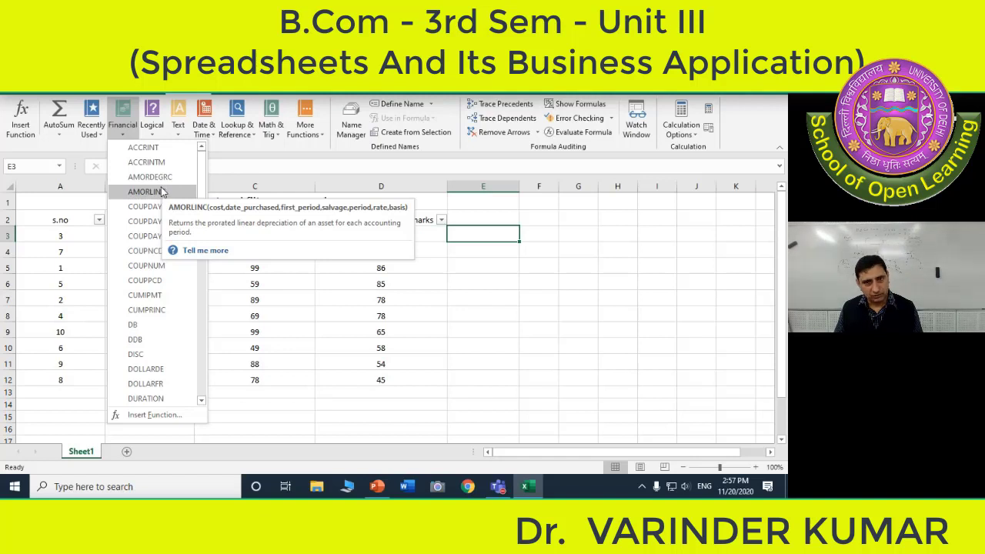
# Open the Logical functions list showing AND, IF, IFERROR and OR.
pyautogui.click(153, 139)
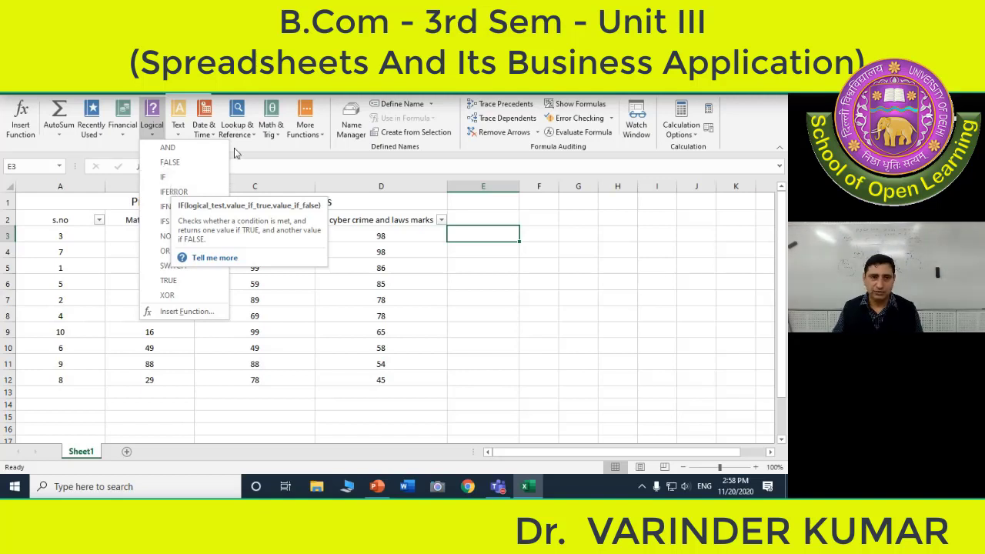
# Browse the Math & Trig and More Functions lists, then close them by selecting cell D13.
pyautogui.press('Escape')
pyautogui.click(273, 131)
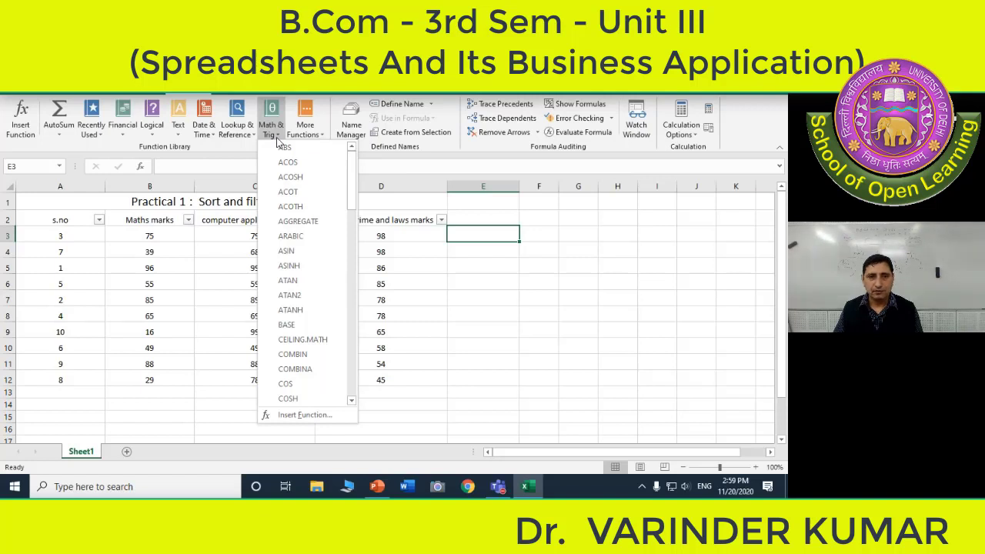
pyautogui.click(319, 135)
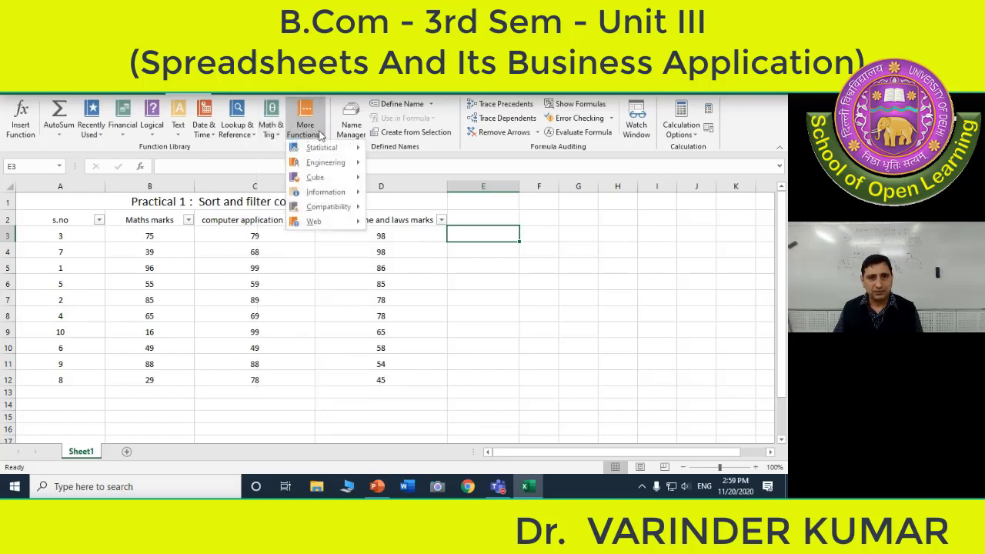
pyautogui.moveTo(323, 153)
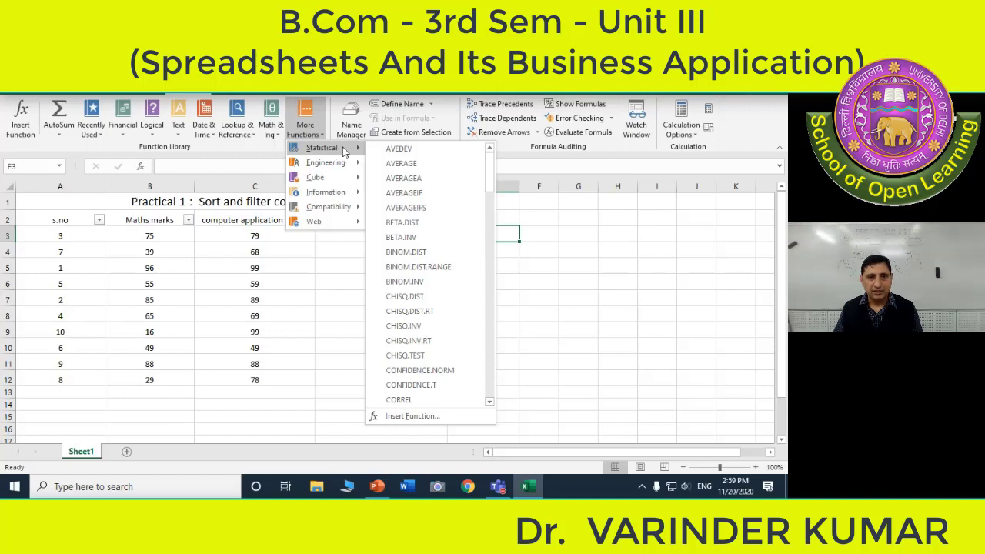
pyautogui.click(355, 396)
pyautogui.click(356, 393)
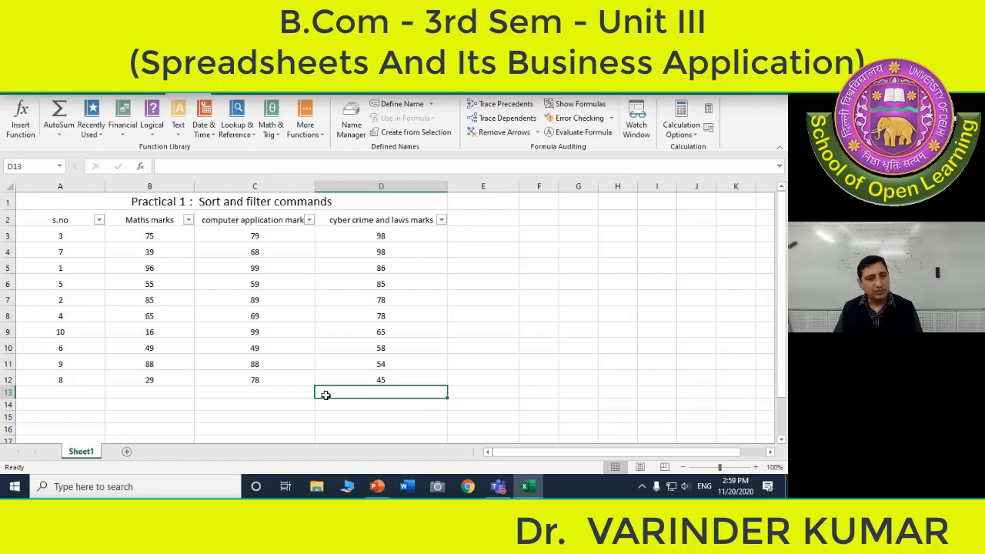
# Select cells B13 and A13, then return to the Home ribbon.
pyautogui.click(155, 393)
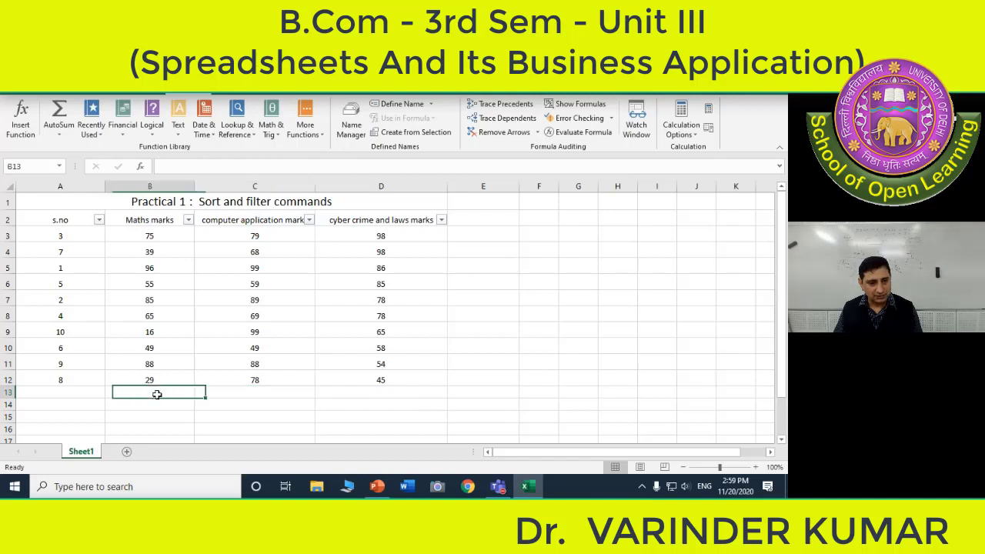
pyautogui.click(76, 392)
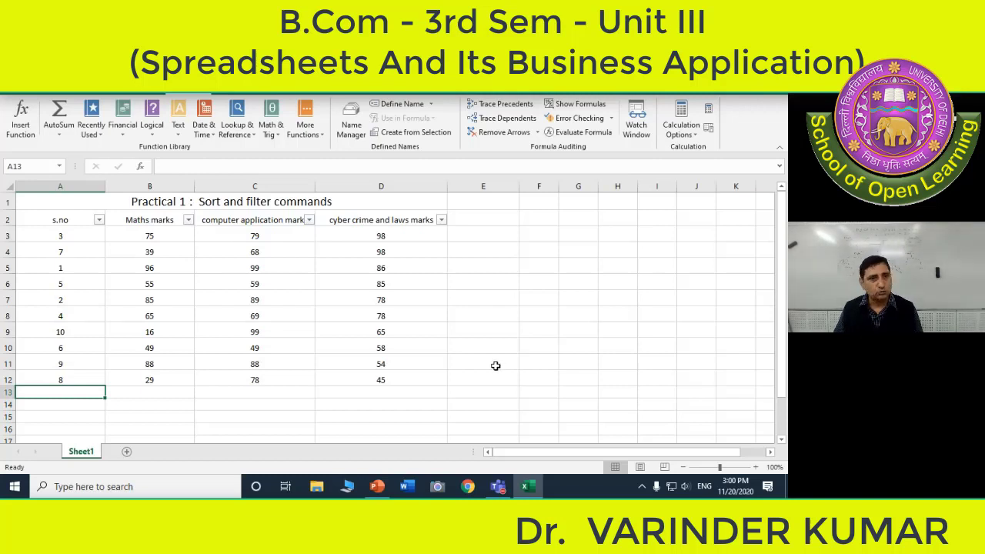
pyautogui.click(55, 93)
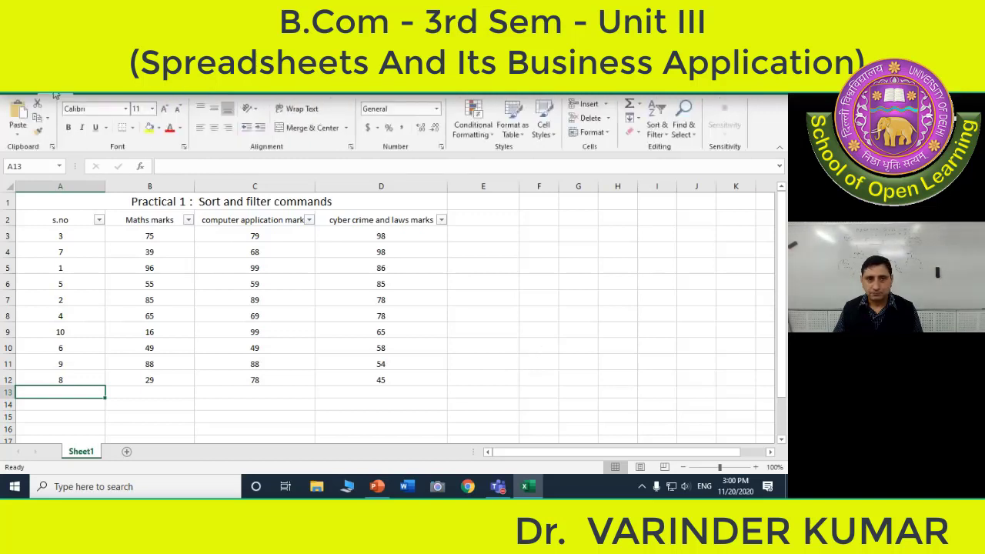